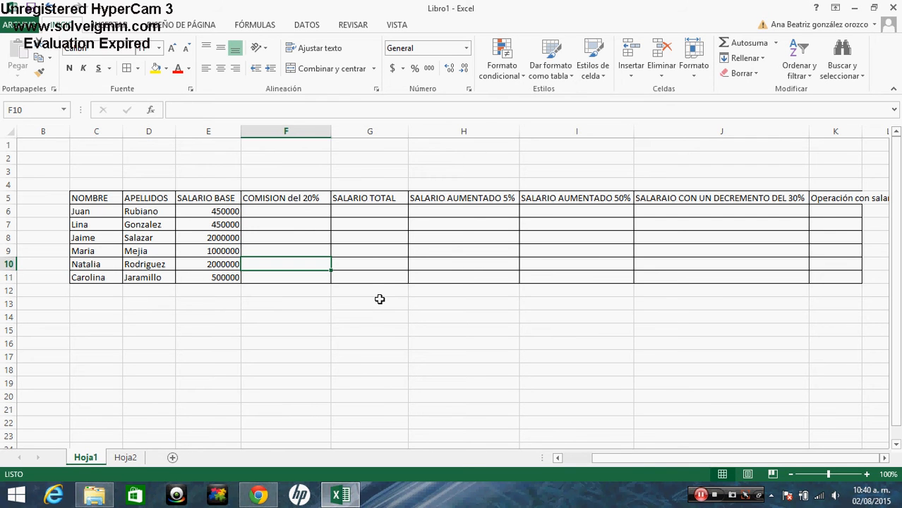
{"action": "key", "text": "Right"}
{"action": "key", "text": "Right"}
{"action": "key", "text": "Right"}
{"action": "key", "text": "Right"}
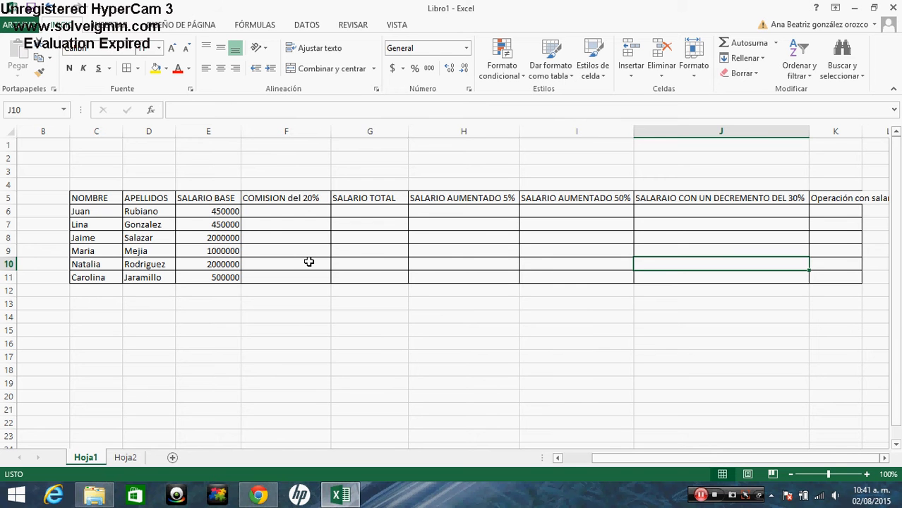
Bold the header row C5:K5 and the first and last names in C6:D11
{"action": "left_click", "coordinate": [237, 223]}
{"action": "left_click_drag", "start_coordinate": [101, 198], "coordinate": [833, 205]}
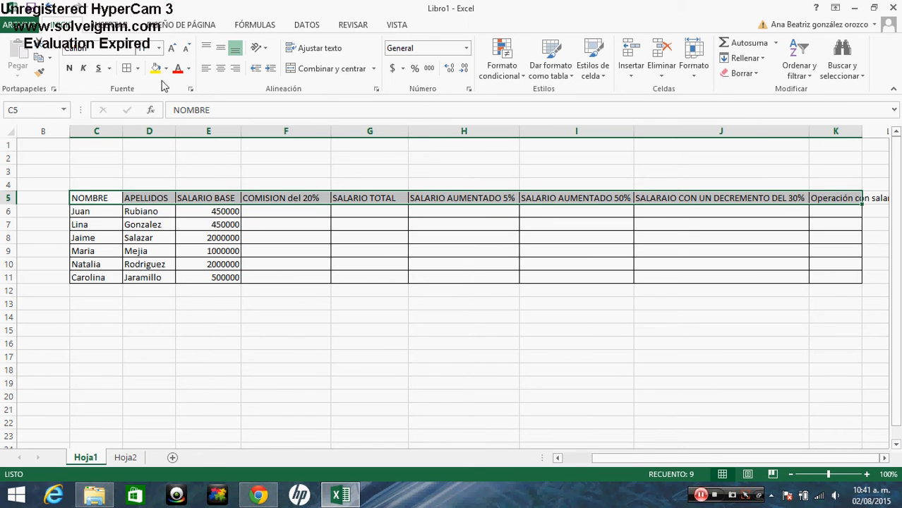
{"action": "left_click", "coordinate": [69, 69]}
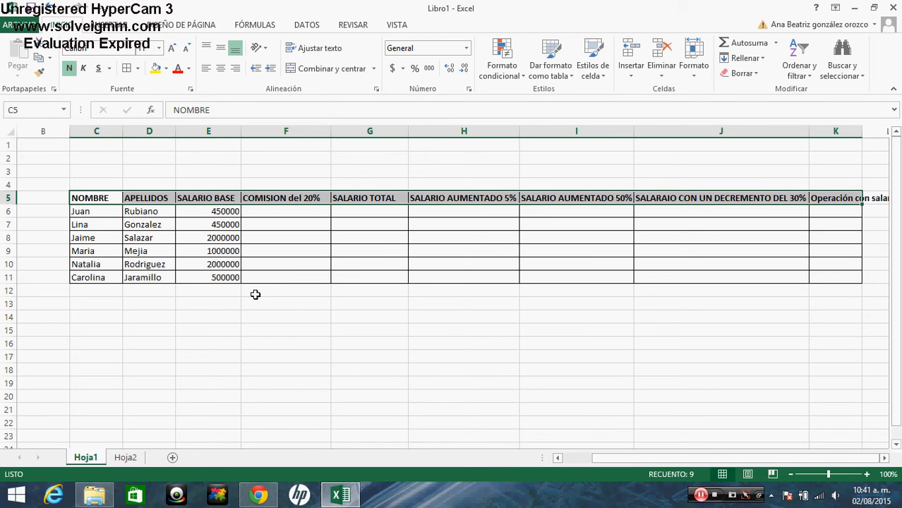
{"action": "left_click", "coordinate": [238, 325]}
{"action": "left_click_drag", "start_coordinate": [80, 213], "coordinate": [152, 277]}
{"action": "left_click", "coordinate": [69, 68]}
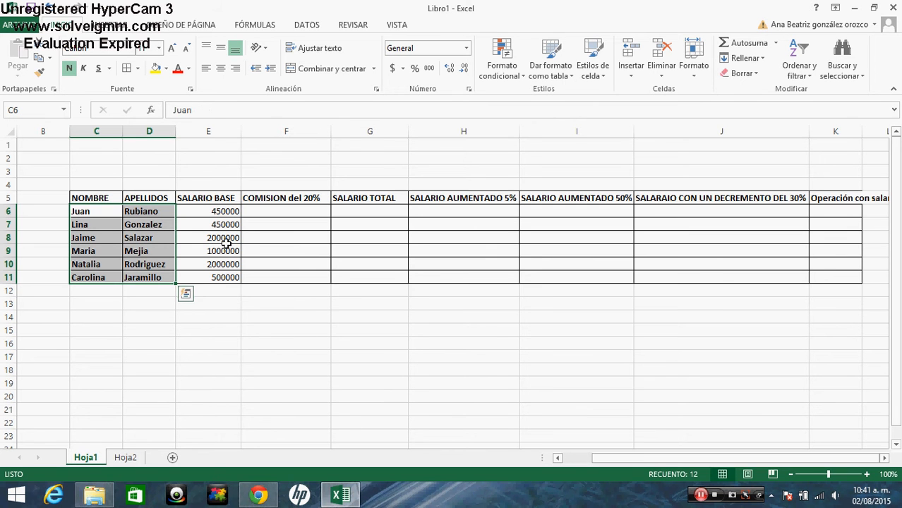
Merge and center C4:K4 above the table and enter the title "TABLA DE SALARIOS" in it
{"action": "left_click_drag", "start_coordinate": [92, 180], "coordinate": [833, 186]}
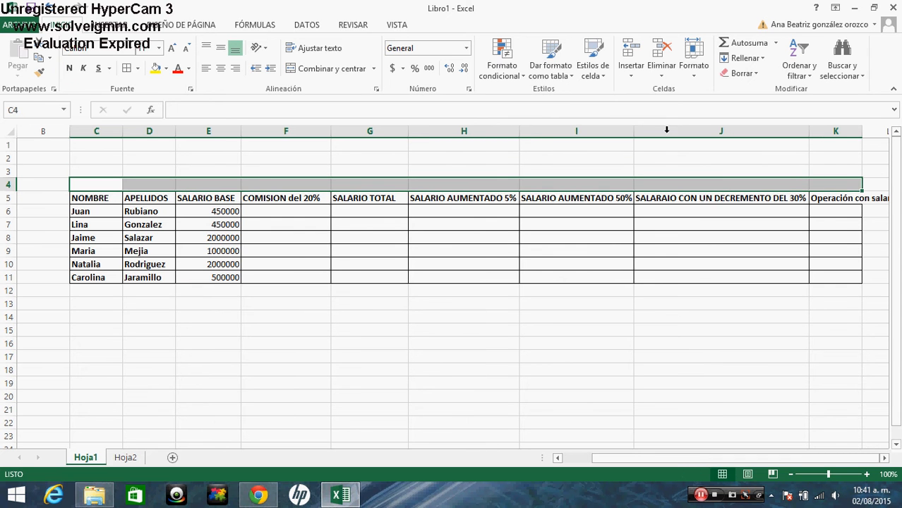
{"action": "left_click", "coordinate": [319, 69]}
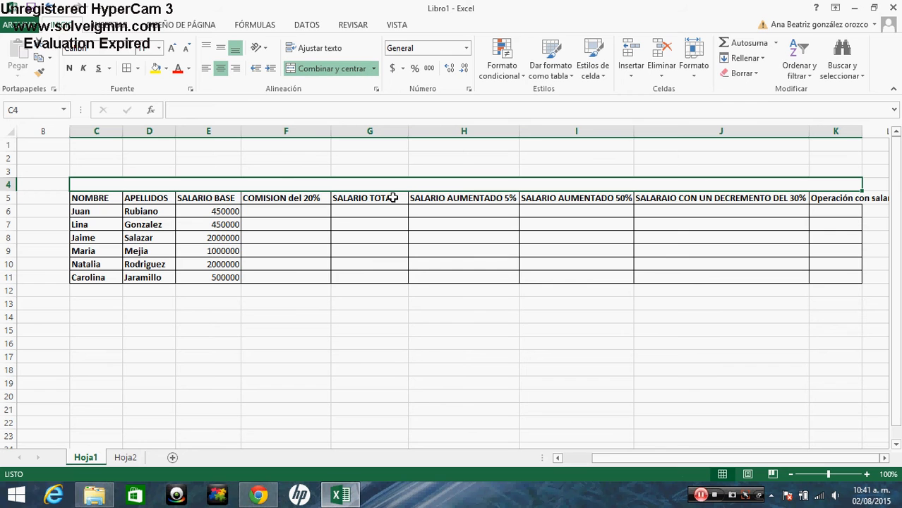
{"action": "type", "text": "tabla"}
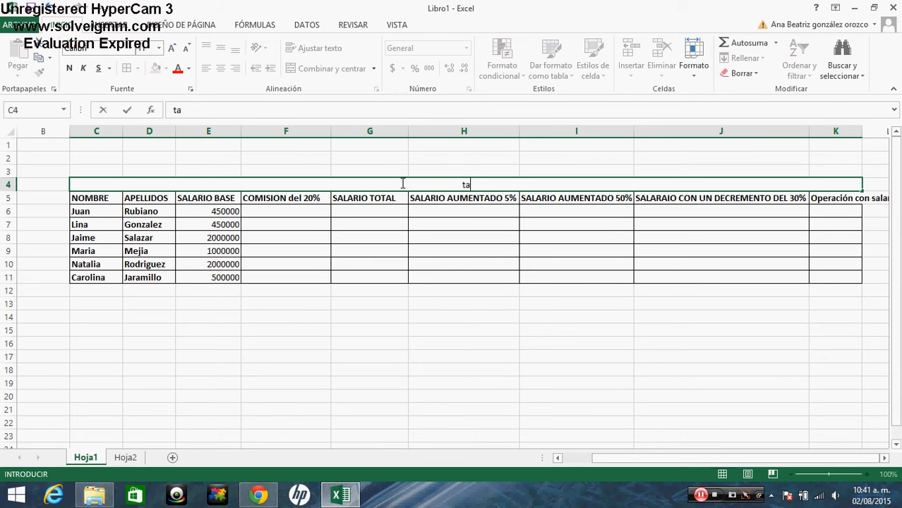
{"action": "key", "text": "BackSpace"}
{"action": "key", "text": "BackSpace"}
{"action": "key", "text": "BackSpace"}
{"action": "key", "text": "BackSpace"}
{"action": "key", "text": "BackSpace"}
{"action": "type", "text": "TABLA DE SALARIOS"}
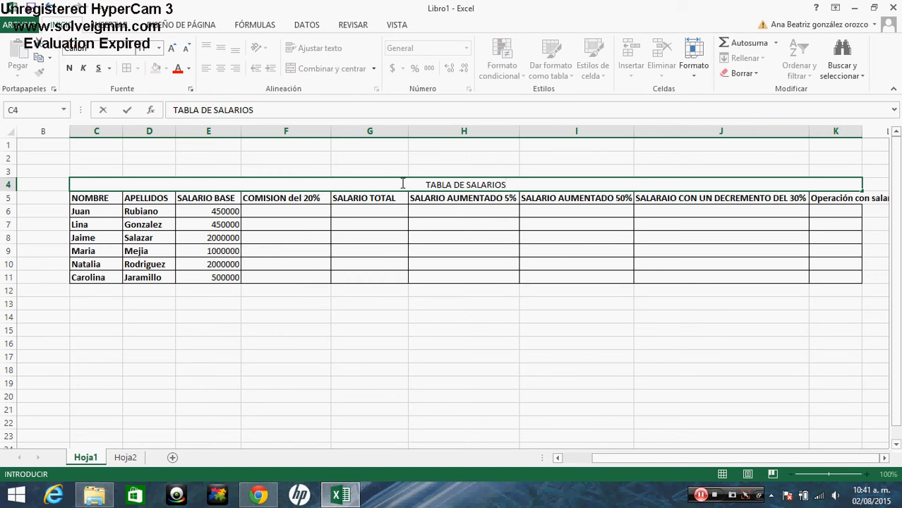
{"action": "left_click", "coordinate": [430, 317]}
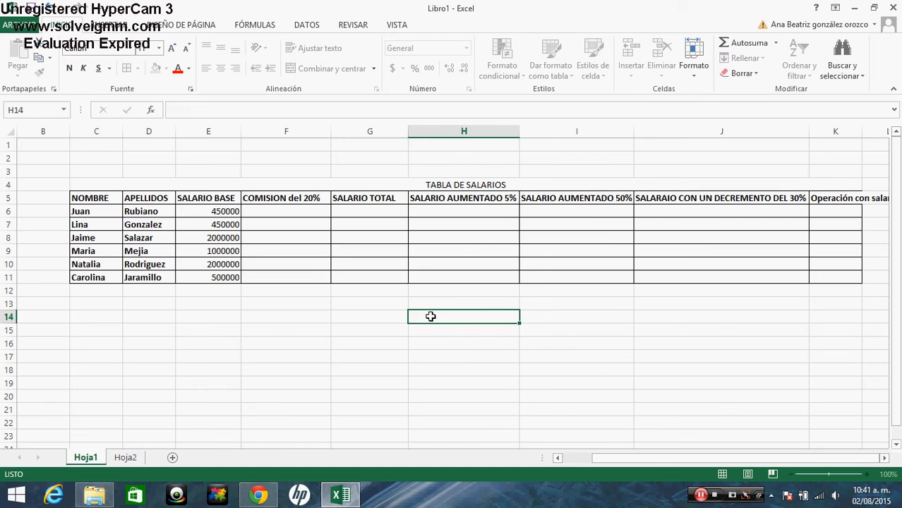
Make the table title in row 4 bold and apply all borders to its merged cell
{"action": "left_click", "coordinate": [451, 183]}
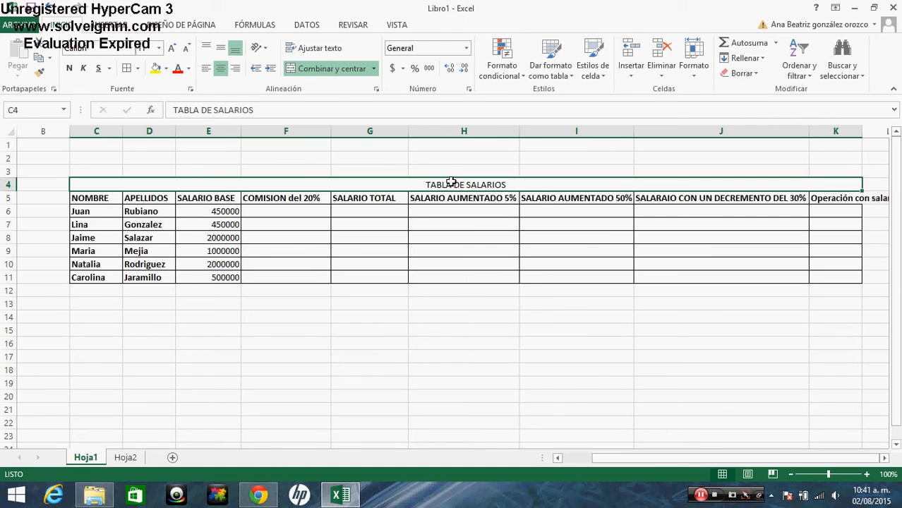
{"action": "left_click", "coordinate": [68, 67]}
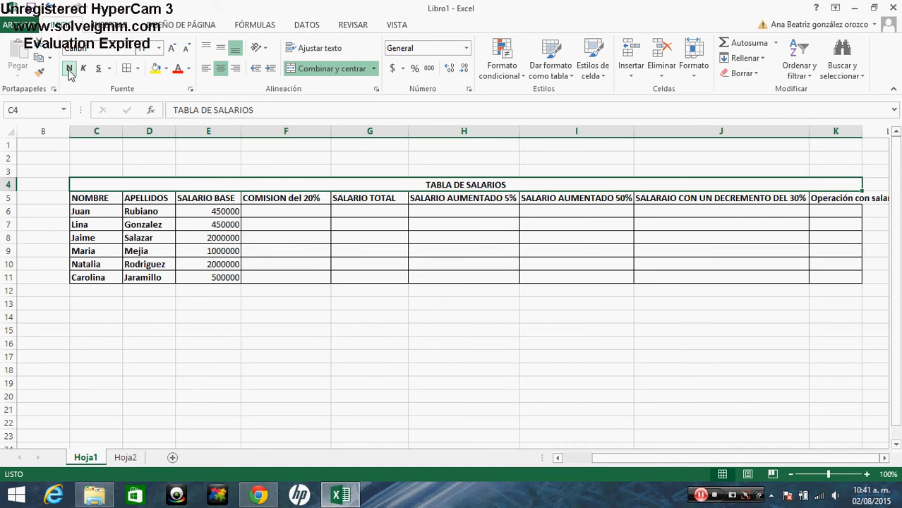
{"action": "left_click", "coordinate": [139, 75]}
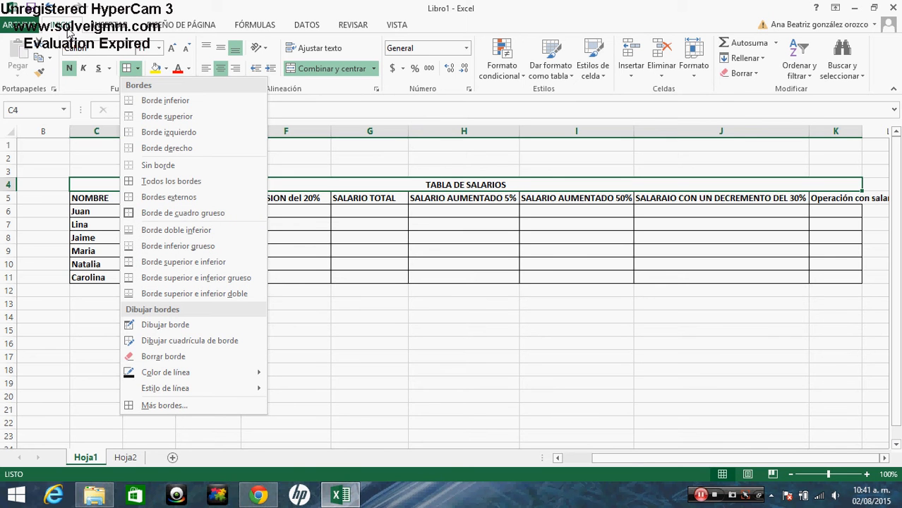
{"action": "left_click", "coordinate": [175, 182]}
{"action": "left_click", "coordinate": [258, 372]}
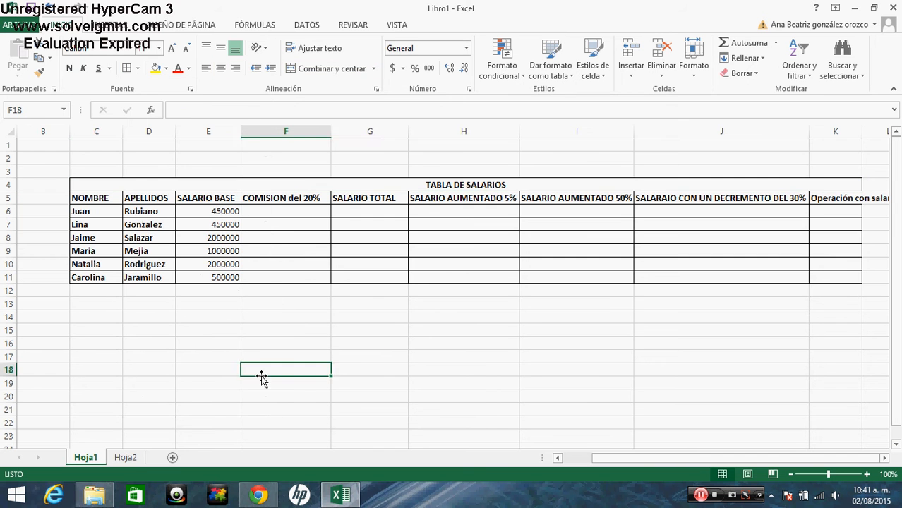
Fill the merged title cell in row 4 with a darker theme blue
{"action": "left_click", "coordinate": [302, 184]}
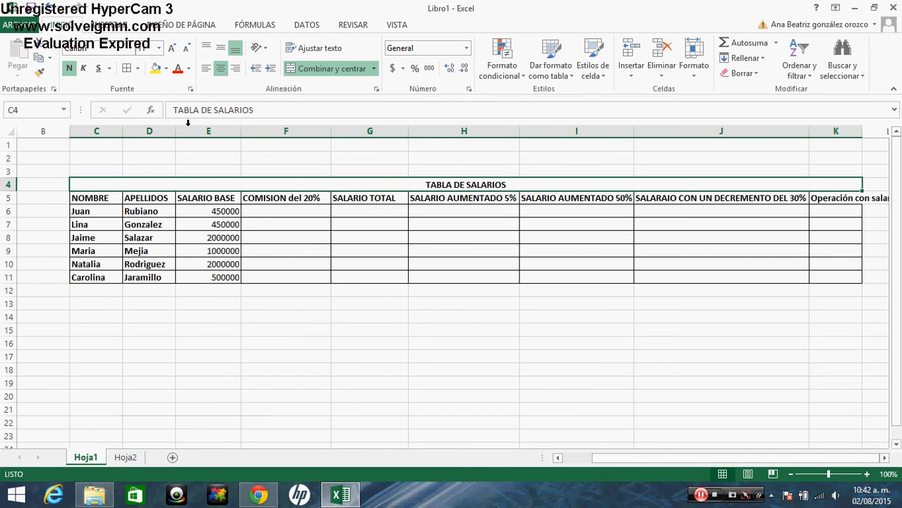
{"action": "left_click", "coordinate": [167, 71]}
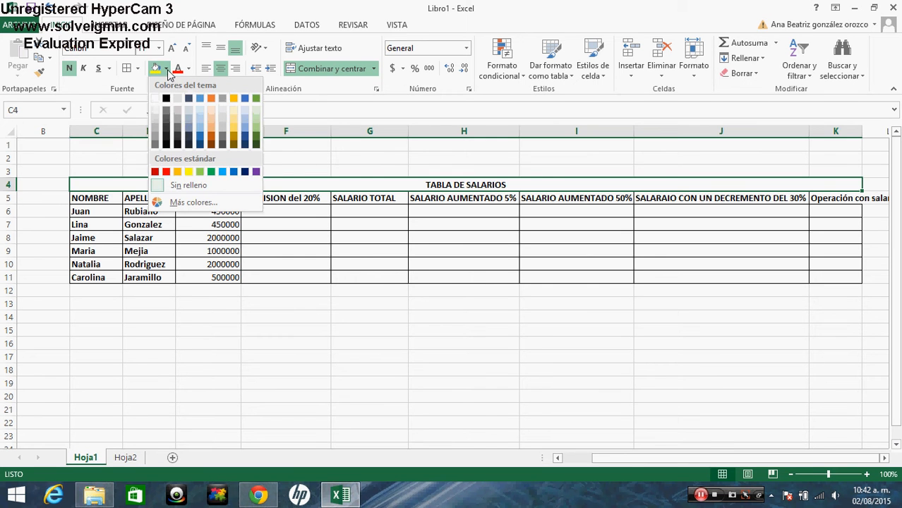
{"action": "left_click", "coordinate": [197, 131]}
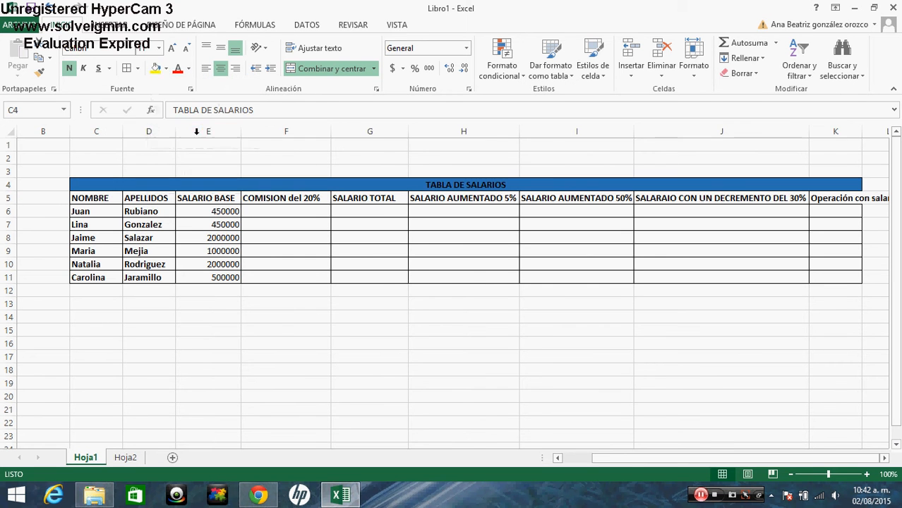
{"action": "left_click", "coordinate": [310, 319]}
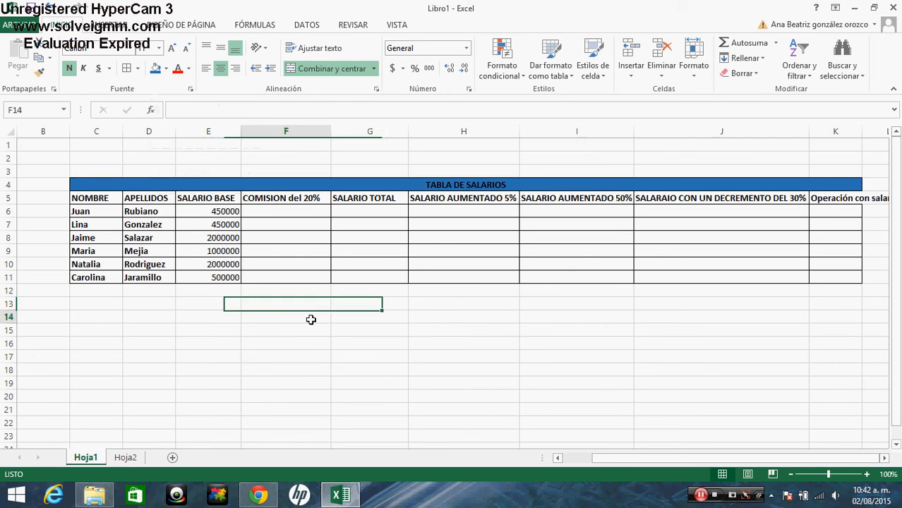
{"action": "left_click", "coordinate": [536, 215]}
{"action": "key", "text": "Left"}
{"action": "key", "text": "Left"}
{"action": "key", "text": "Left"}
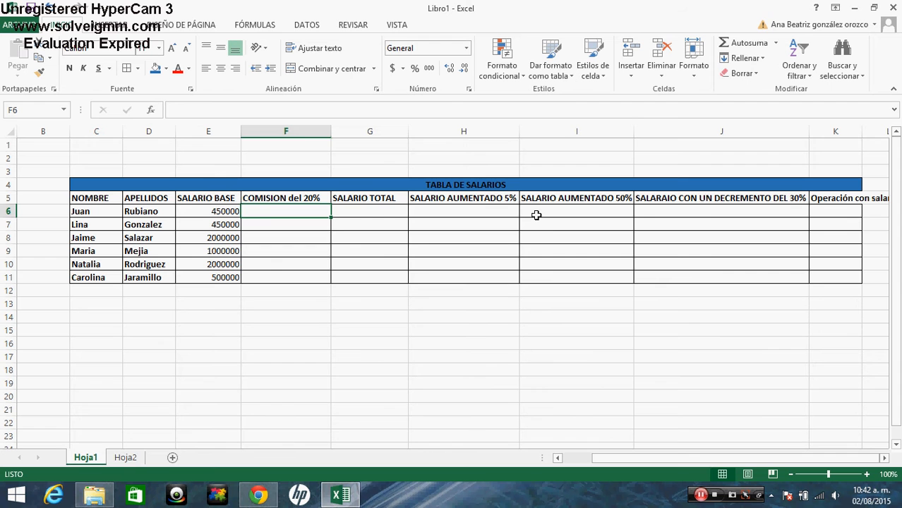
{"action": "key", "text": "Down"}
{"action": "key", "text": "Down"}
{"action": "key", "text": "Down"}
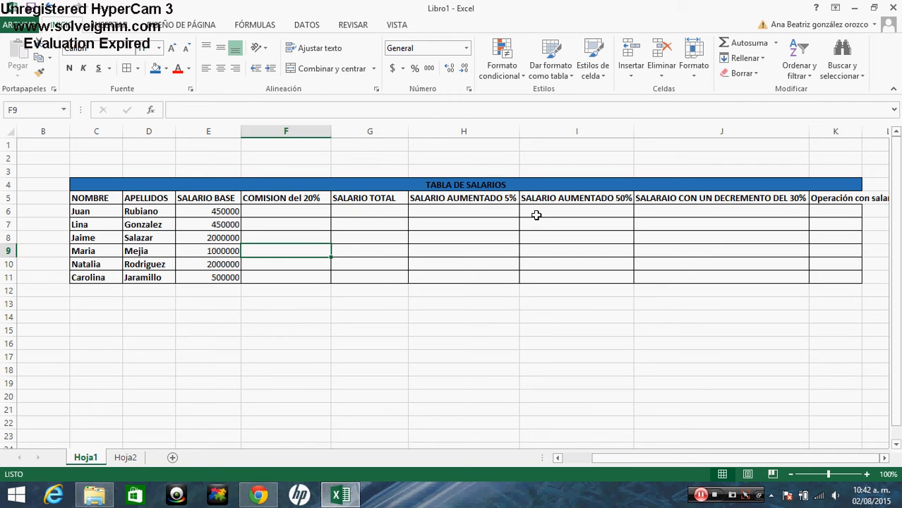
{"action": "key", "text": "Up"}
{"action": "key", "text": "Up"}
{"action": "key", "text": "Up"}
{"action": "key", "text": "Up"}
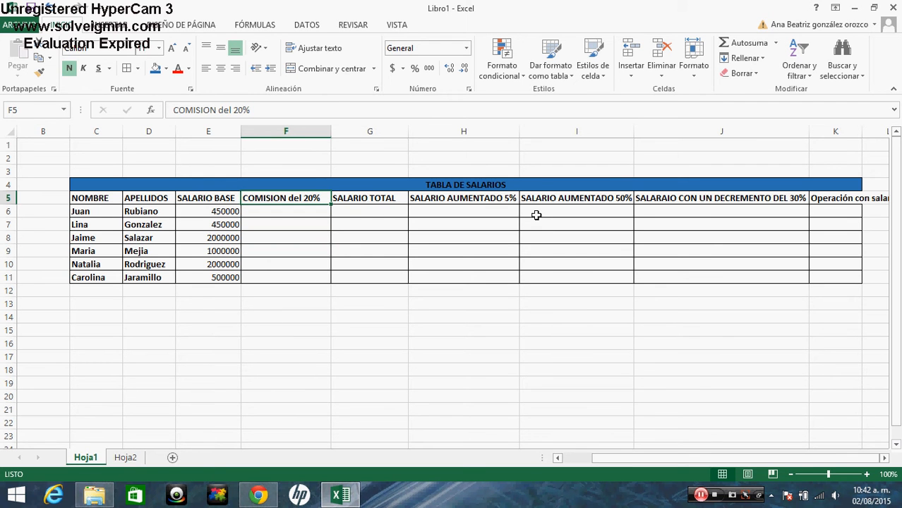
Shorten the header in F5 to "COMISION" by removing "del 20%"
{"action": "double_click", "coordinate": [319, 200]}
{"action": "key", "text": "BackSpace"}
{"action": "key", "text": "BackSpace"}
{"action": "key", "text": "BackSpace"}
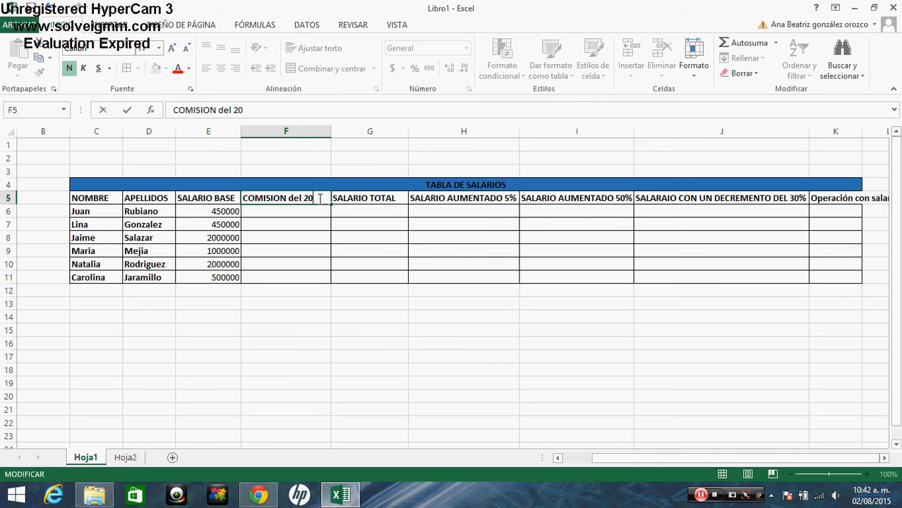
{"action": "key", "text": "BackSpace"}
{"action": "key", "text": "BackSpace"}
{"action": "key", "text": "BackSpace"}
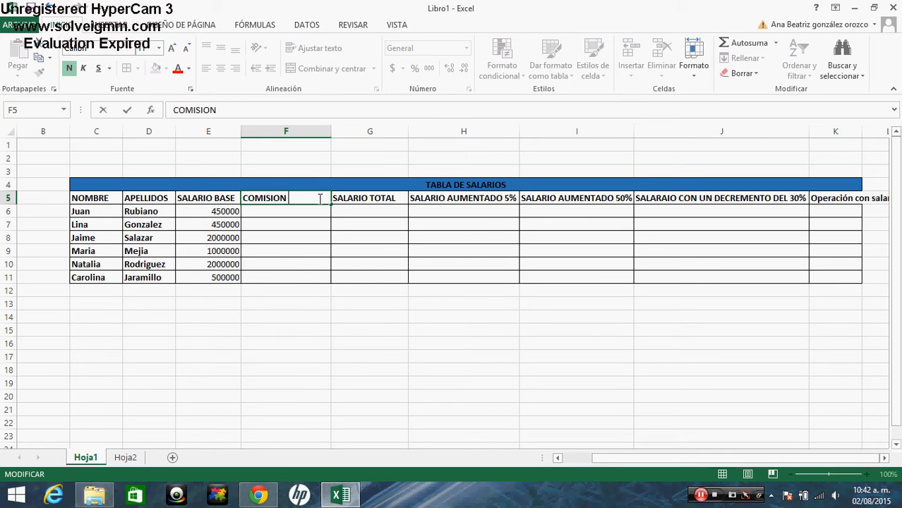
{"action": "left_click", "coordinate": [276, 213]}
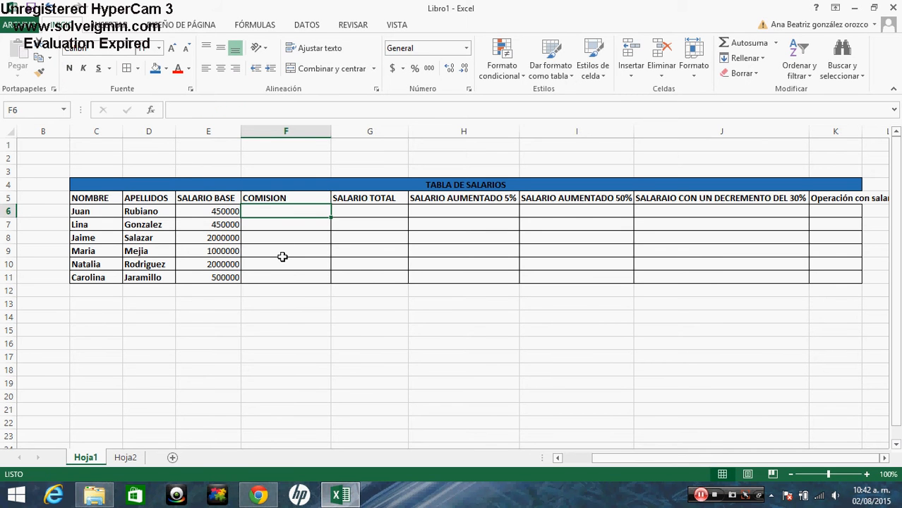
Enter the commissions 34000, 50000 and 30000 in cells F6, F7 and F8
{"action": "type", "text": "34"}
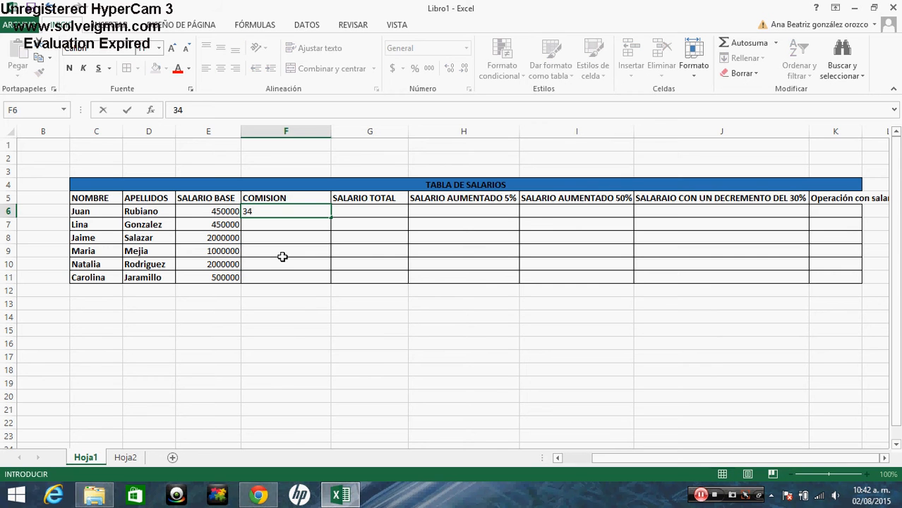
{"action": "type", "text": "000"}
{"action": "key", "text": "Return"}
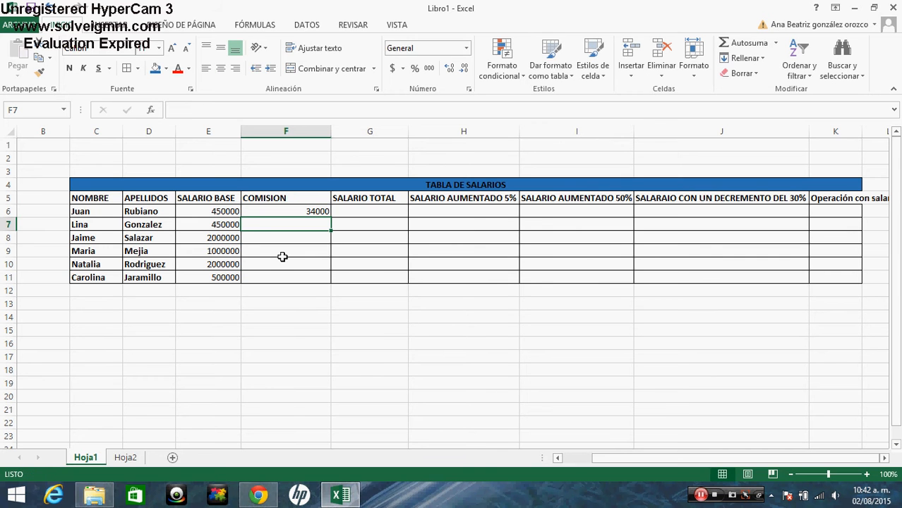
{"action": "type", "text": "50000"}
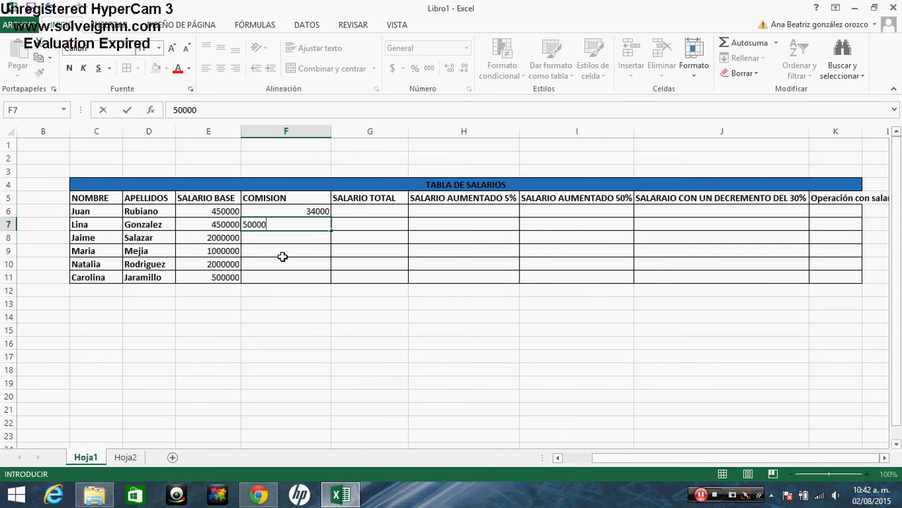
{"action": "key", "text": "Return"}
{"action": "type", "text": "30000"}
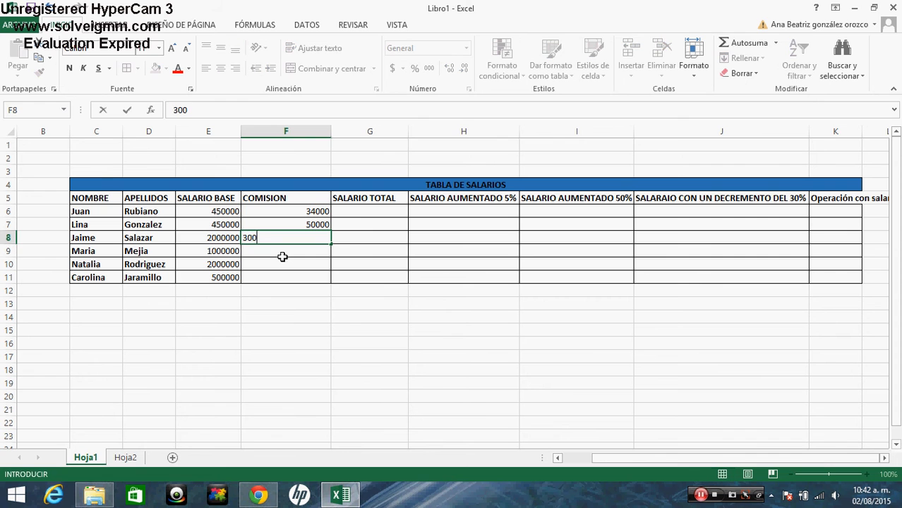
{"action": "left_click", "coordinate": [295, 286]}
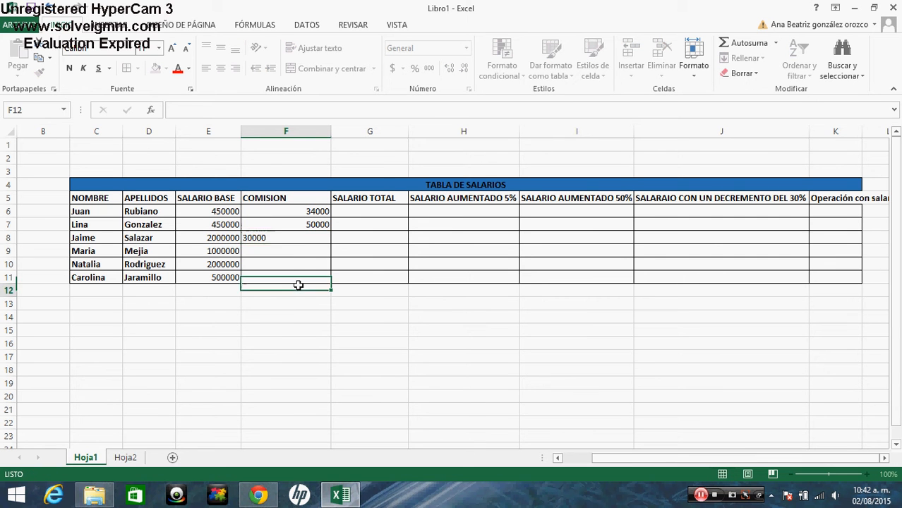
{"action": "left_click", "coordinate": [319, 239]}
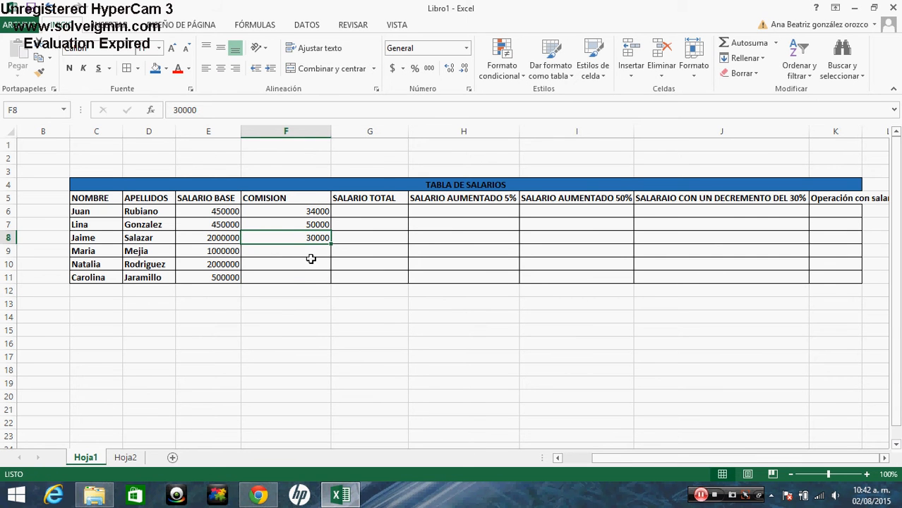
{"action": "left_click_drag", "start_coordinate": [329, 243], "coordinate": [325, 279]}
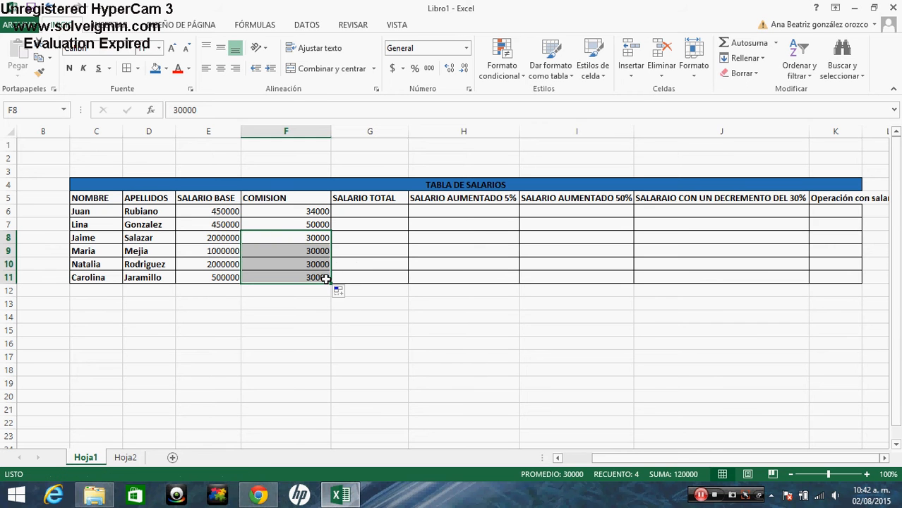
{"action": "key", "text": "ctrl+z"}
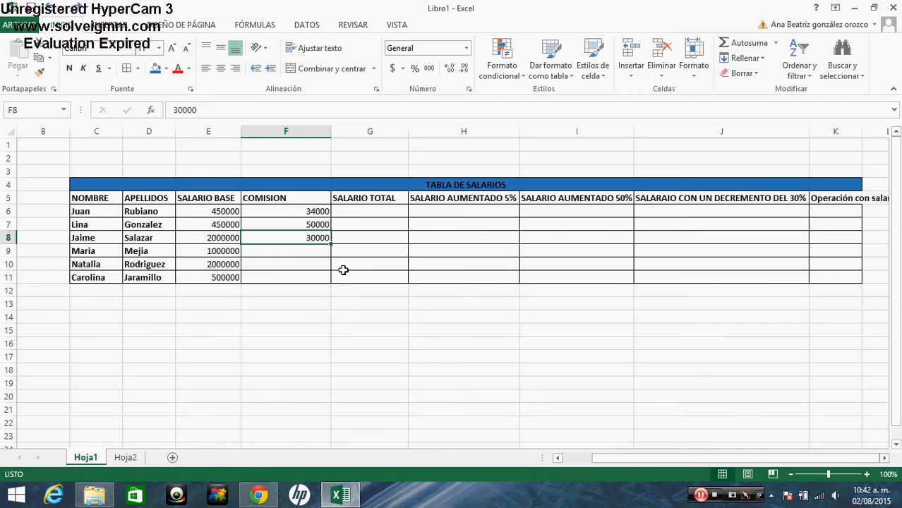
{"action": "left_click", "coordinate": [344, 267]}
Fill the 30000 commission from F8 down through F11
{"action": "left_click", "coordinate": [319, 241]}
{"action": "left_click_drag", "start_coordinate": [332, 244], "coordinate": [328, 282]}
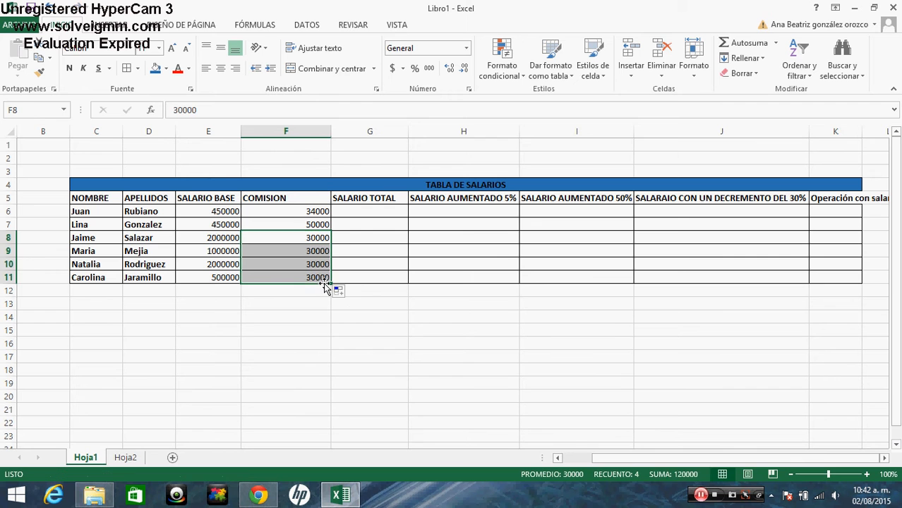
{"action": "left_click", "coordinate": [316, 319]}
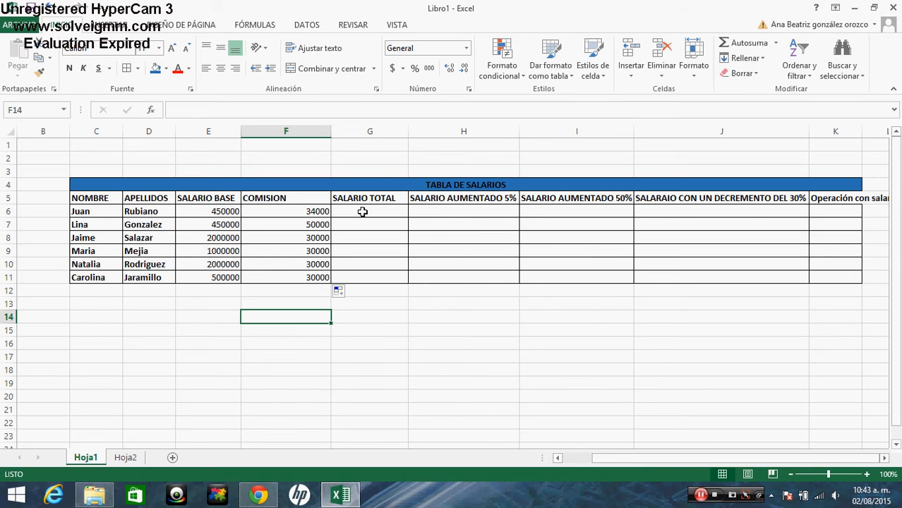
Enter the formula =(450000+34000) in the first SALARIO TOTAL cell, G6
{"action": "left_click", "coordinate": [363, 212]}
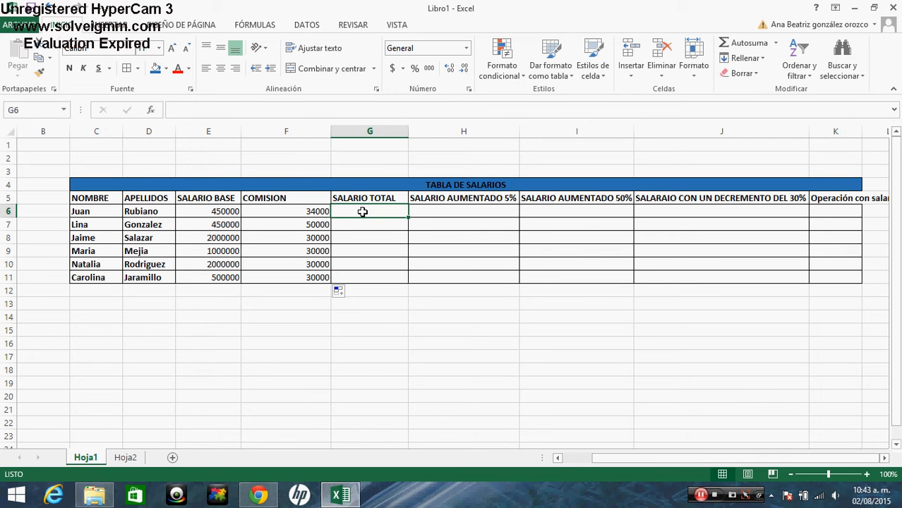
{"action": "type", "text": "="}
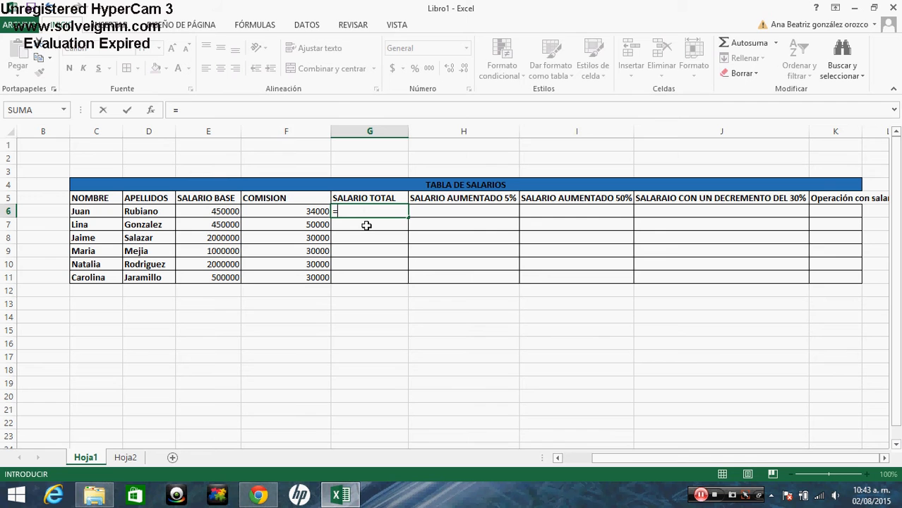
{"action": "type", "text": "("}
{"action": "type", "text": "450000+"}
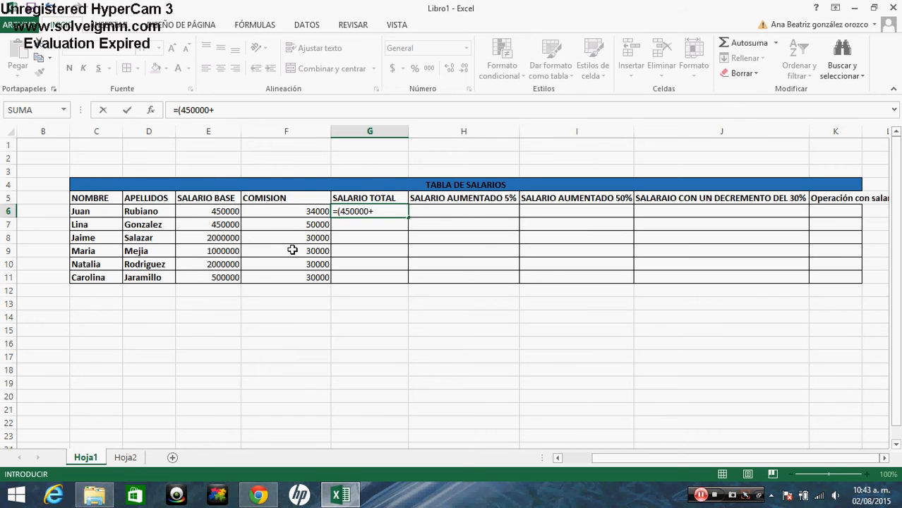
{"action": "type", "text": "34000"}
{"action": "key", "text": "Return"}
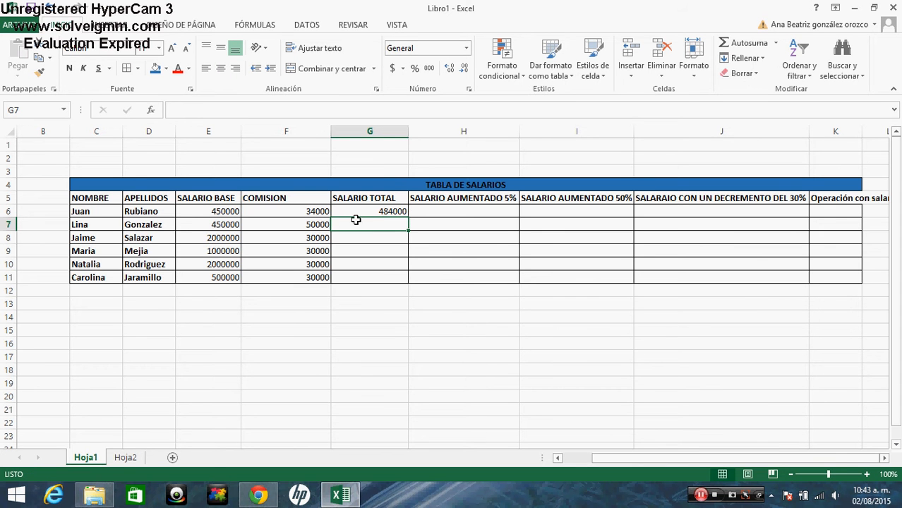
Change the first employee's commission in F6 to 50000
{"action": "left_click", "coordinate": [318, 211]}
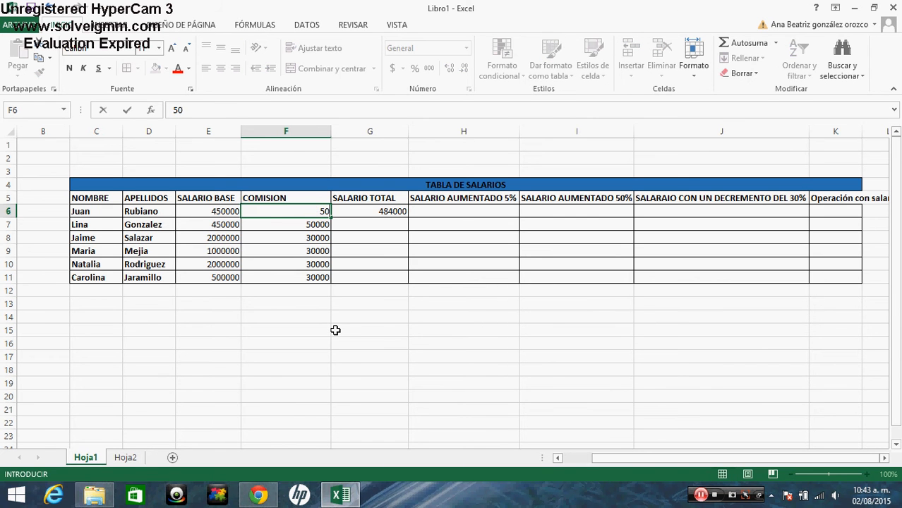
{"action": "key", "text": "Return"}
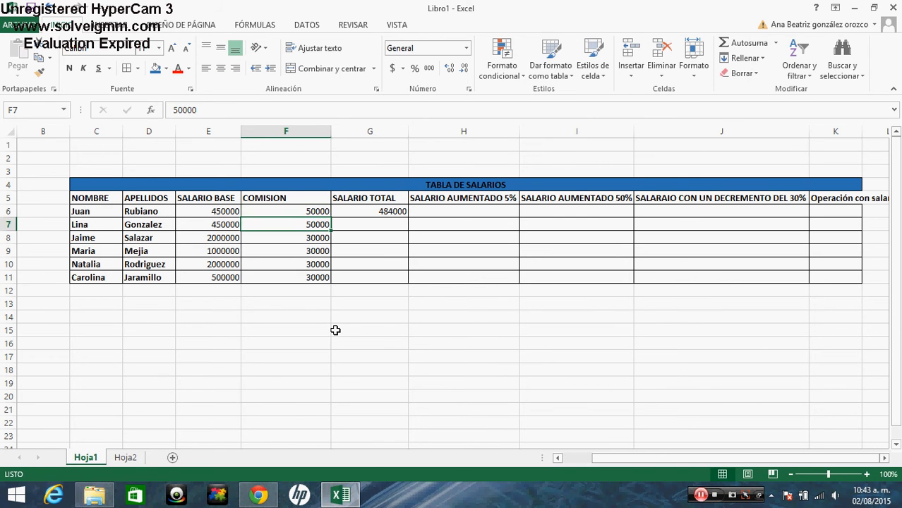
Compare the SALARIO TOTAL formula in G6 with the base salary in E6 and the commission in F6
{"action": "key", "text": "Right"}
{"action": "key", "text": "Up"}
{"action": "key", "text": "Left"}
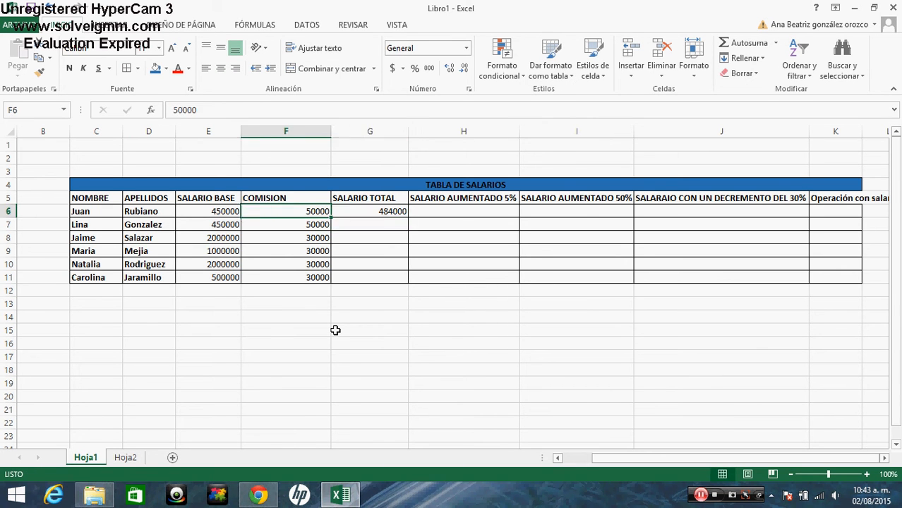
{"action": "key", "text": "Right"}
{"action": "key", "text": "Down"}
{"action": "key", "text": "Up"}
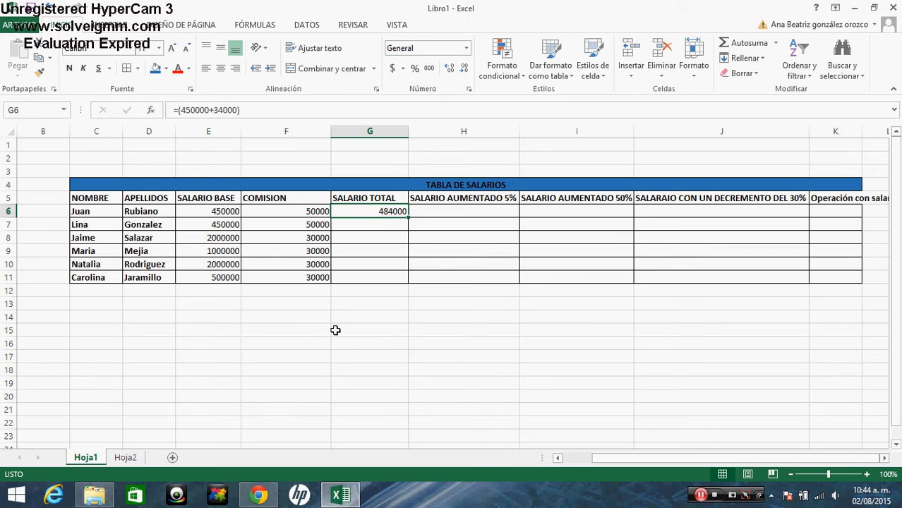
{"action": "key", "text": "Left"}
{"action": "key", "text": "Left"}
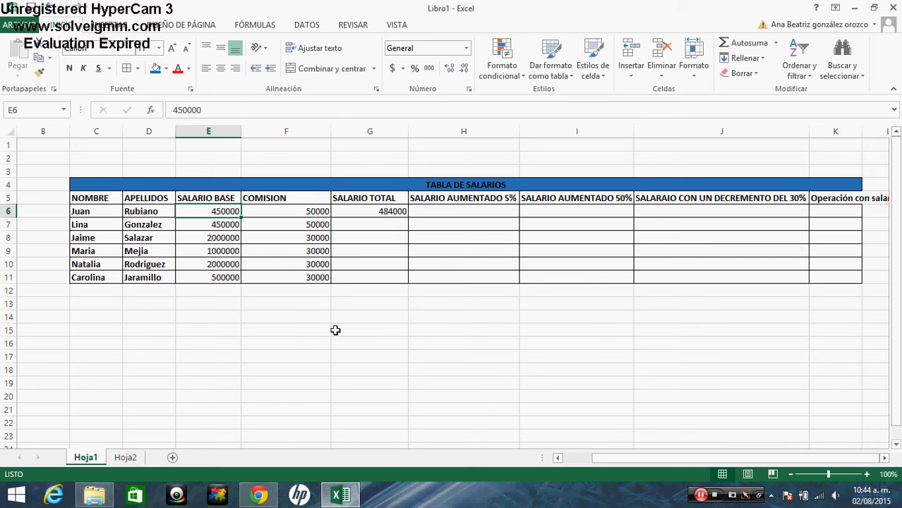
{"action": "key", "text": "Right"}
{"action": "key", "text": "Right"}
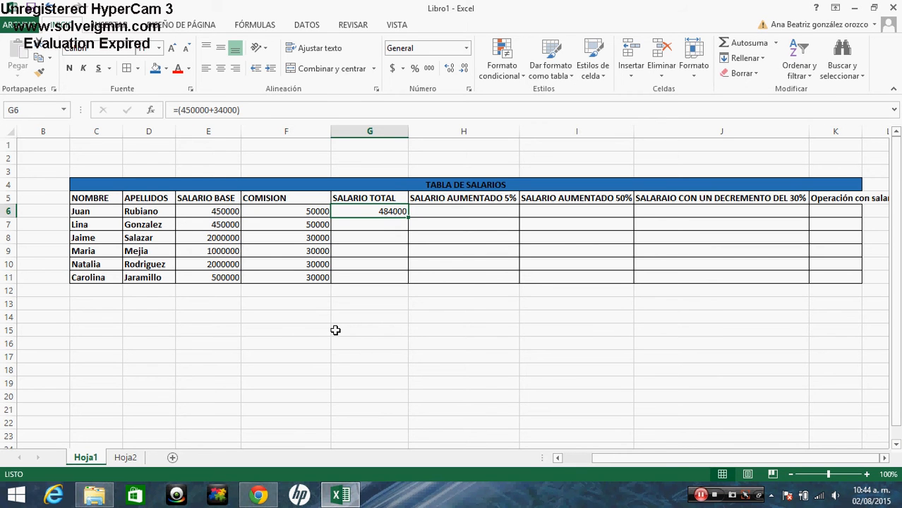
{"action": "key", "text": "Down"}
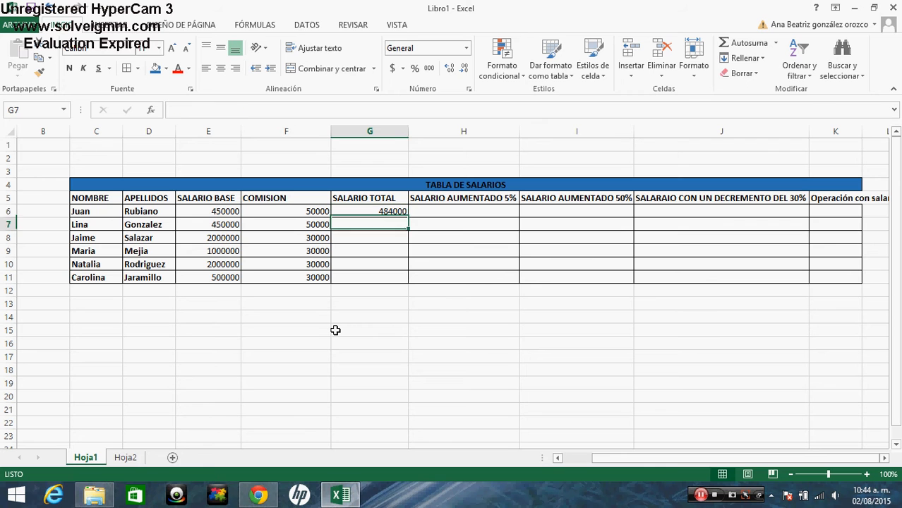
{"action": "key", "text": "Up"}
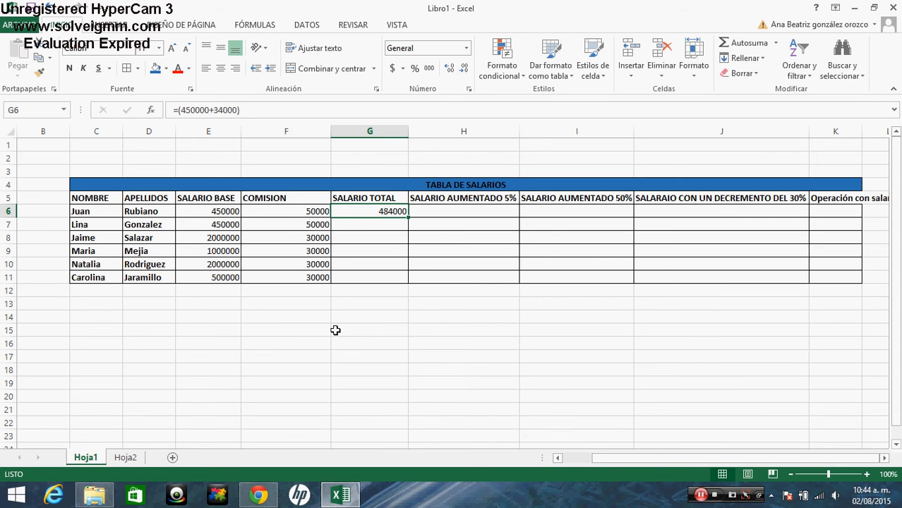
{"action": "key", "text": "Down"}
{"action": "key", "text": "Up"}
{"action": "key", "text": "Left"}
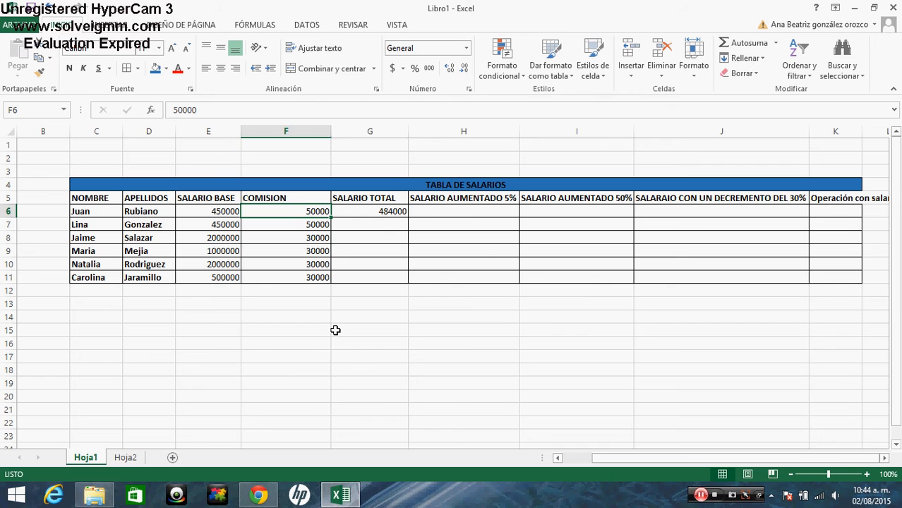
{"action": "key", "text": "Right"}
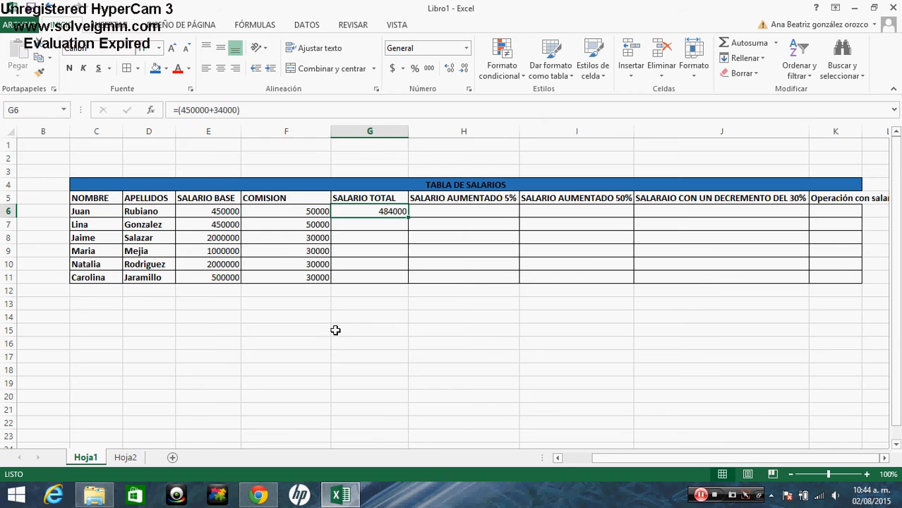
{"action": "key", "text": "Left"}
{"action": "key", "text": "Right"}
Set the font size of the table range C5:K11 to 12
{"action": "left_click_drag", "start_coordinate": [74, 200], "coordinate": [854, 279]}
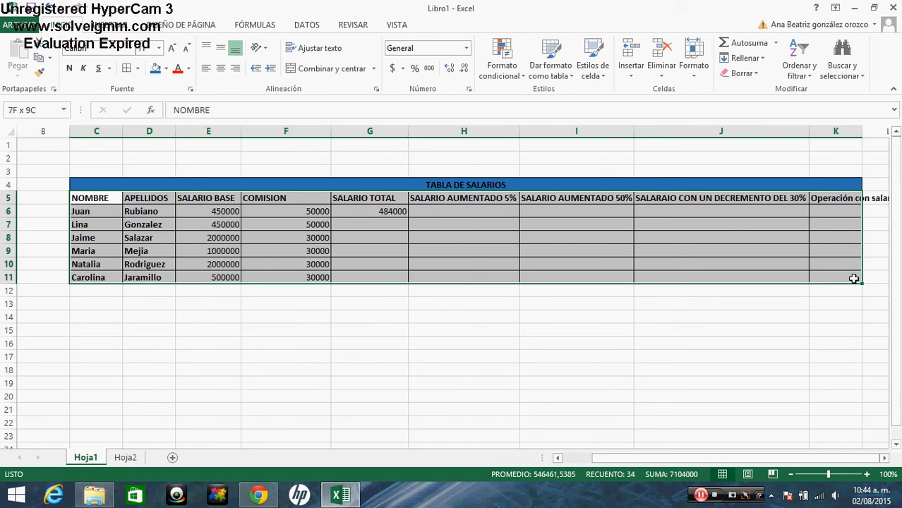
{"action": "left_click", "coordinate": [158, 48]}
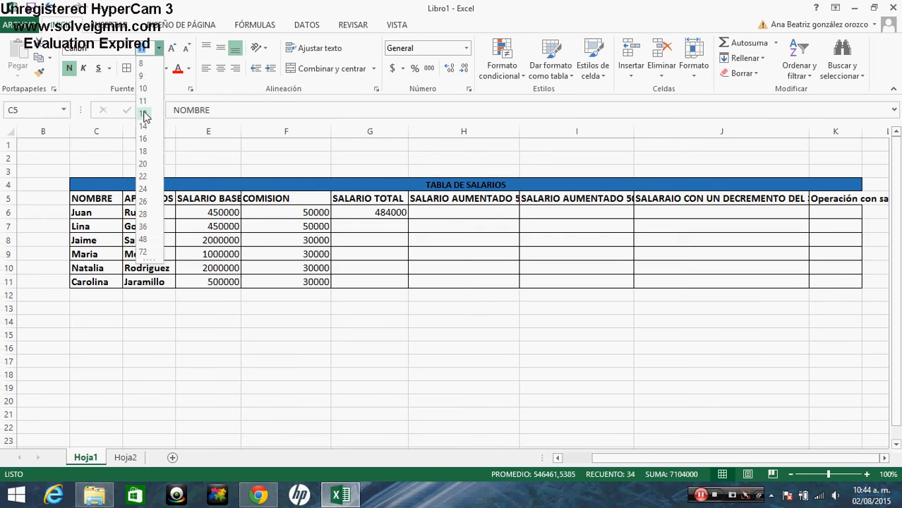
{"action": "left_click", "coordinate": [144, 115]}
{"action": "left_click", "coordinate": [424, 260]}
Clear the fixed-number formula from the SALARIO TOTAL cell G6
{"action": "key", "text": "Left"}
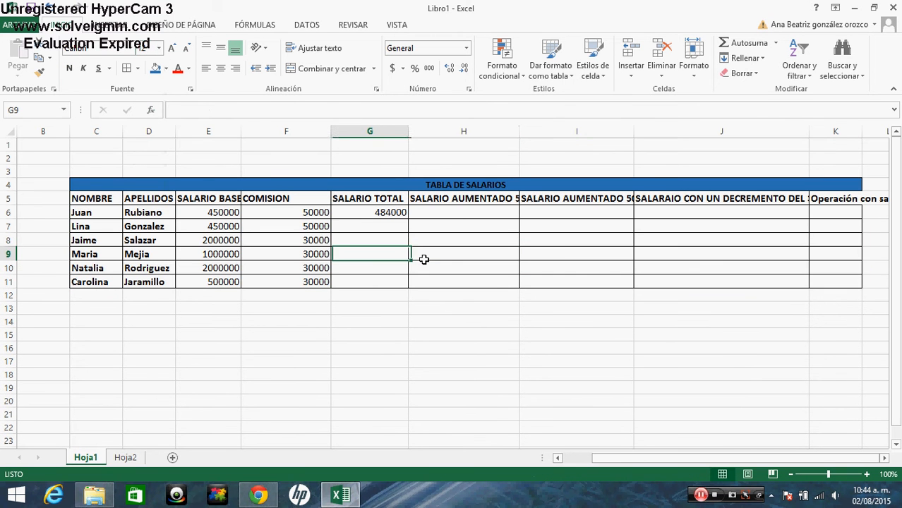
{"action": "key", "text": "Up"}
{"action": "key", "text": "Up"}
{"action": "key", "text": "Up"}
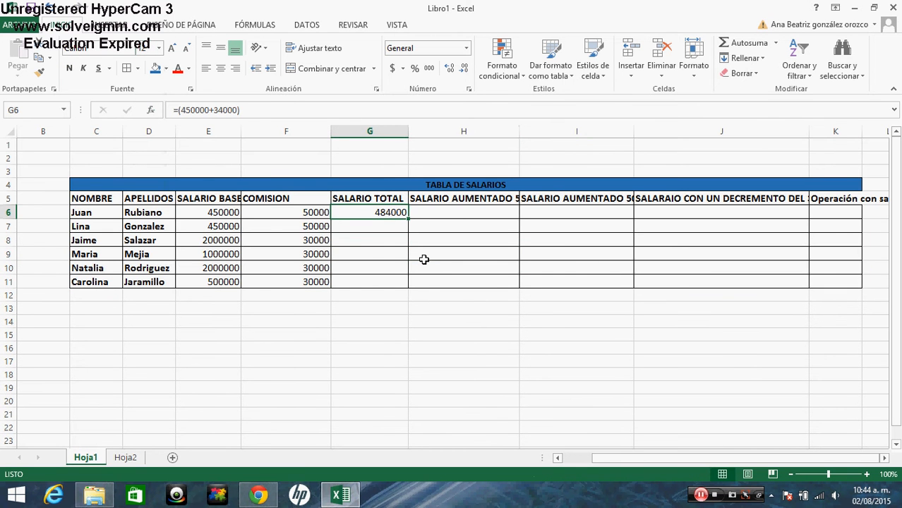
{"action": "key", "text": "Home"}
{"action": "key", "text": "Right"}
{"action": "key", "text": "Right"}
{"action": "key", "text": "Right"}
{"action": "key", "text": "Right"}
{"action": "key", "text": "Right"}
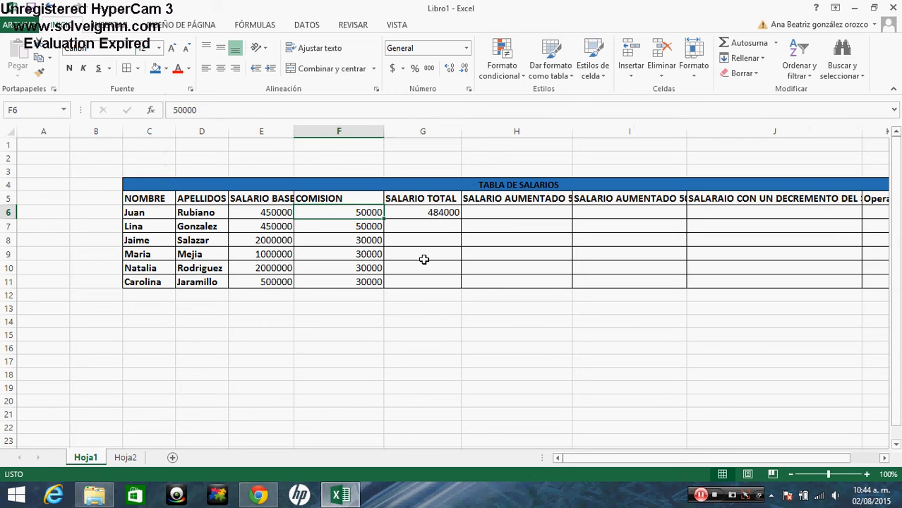
{"action": "key", "text": "Right"}
{"action": "key", "text": "Delete"}
{"action": "key", "text": "Down"}
{"action": "key", "text": "Down"}
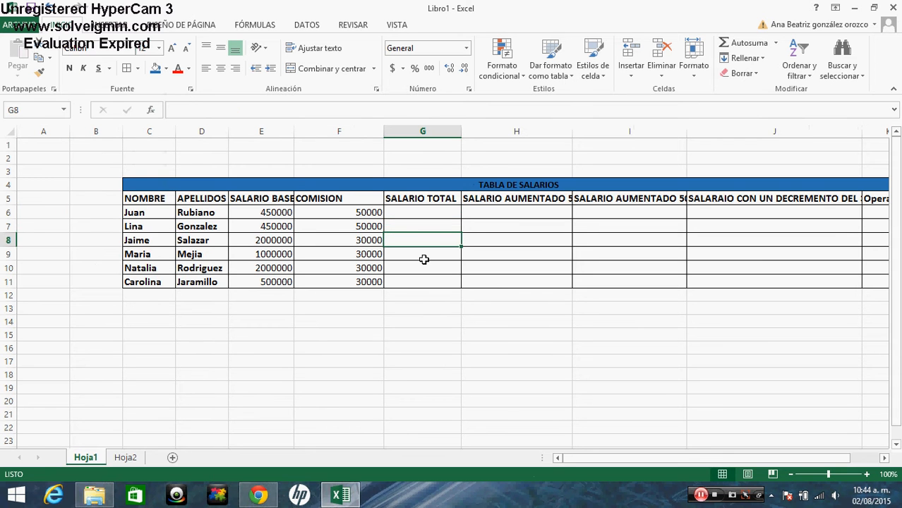
{"action": "key", "text": "Up"}
{"action": "key", "text": "Up"}
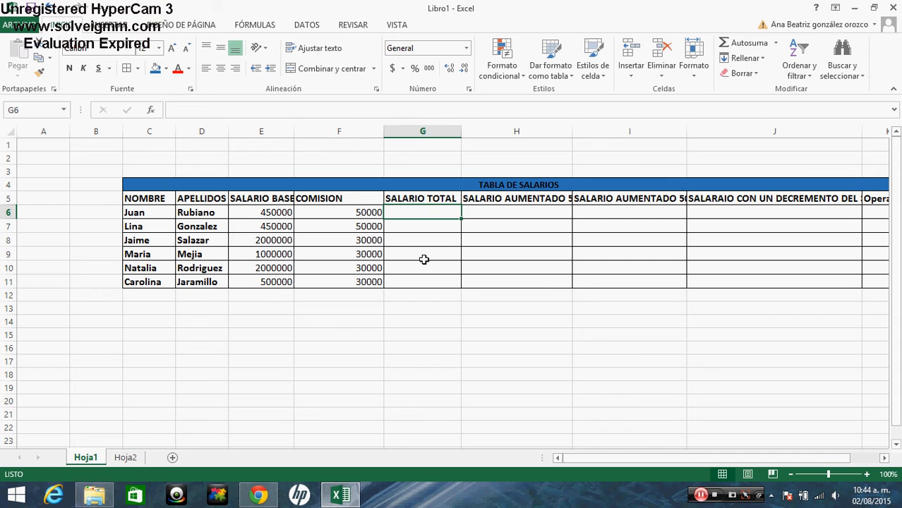
{"action": "type", "text": "="}
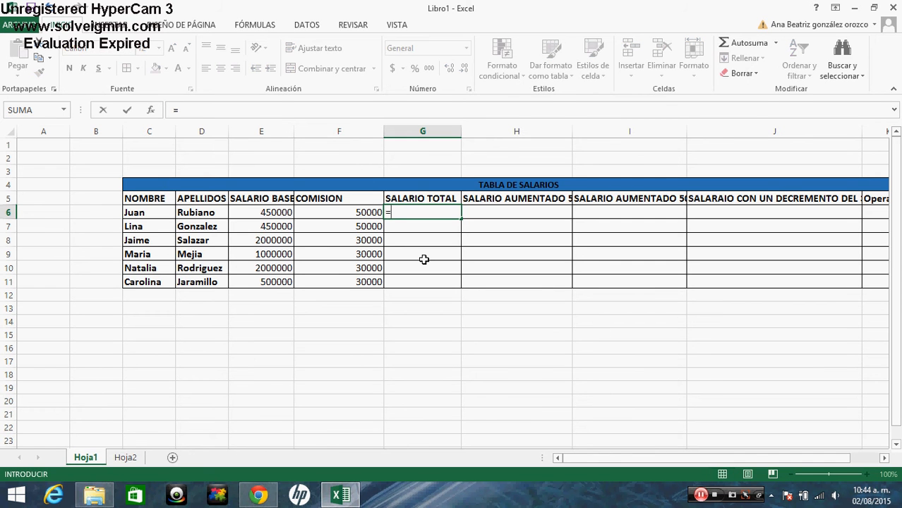
{"action": "type", "text": "("}
{"action": "left_click", "coordinate": [292, 130]}
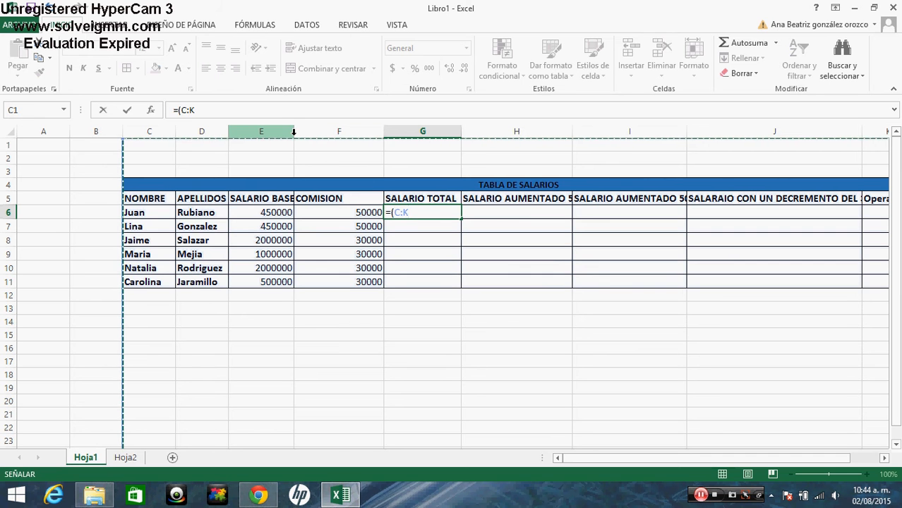
{"action": "key", "text": "Escape"}
Widen column E and then column D to give the SALARIO BASE and APELLIDOS headers more room
{"action": "left_click_drag", "start_coordinate": [294, 135], "coordinate": [313, 138]}
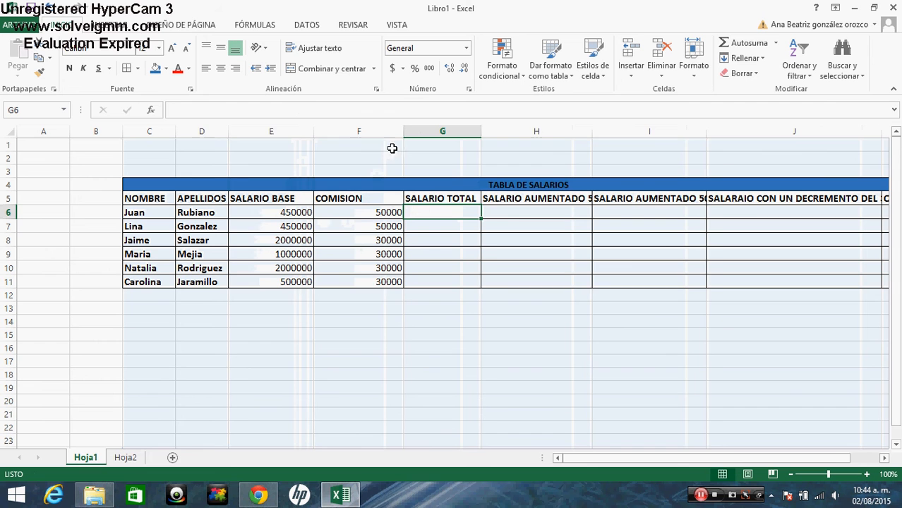
{"action": "left_click_drag", "start_coordinate": [228, 131], "coordinate": [242, 131]}
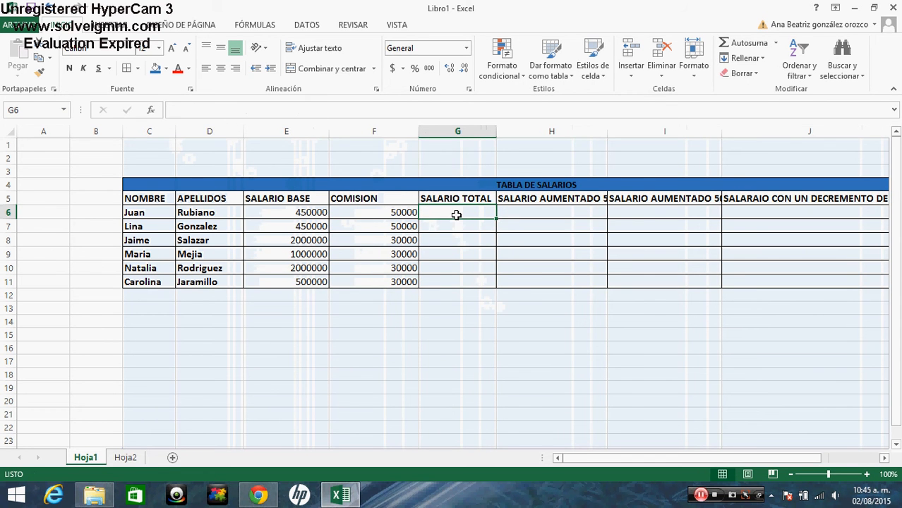
Enter the formula =(E6+F6) in G6 to add the base salary and the commission
{"action": "type", "text": "=("}
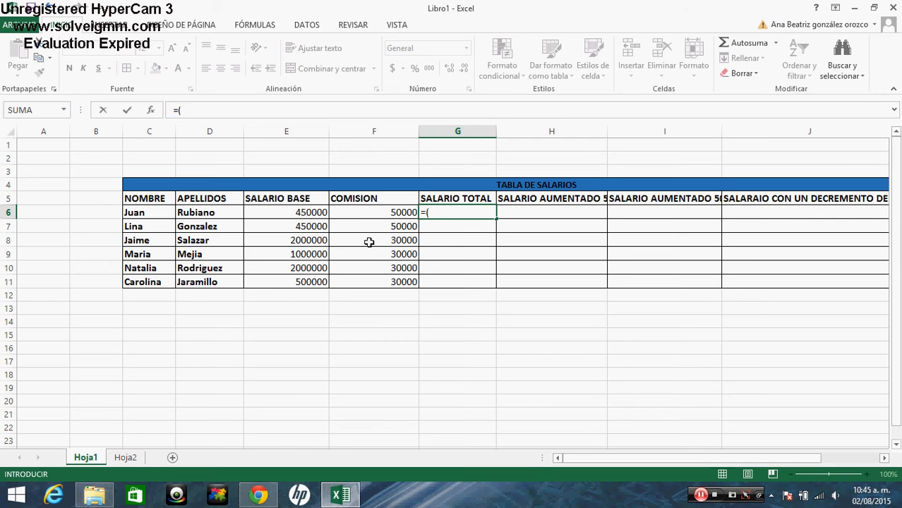
{"action": "left_click", "coordinate": [309, 213]}
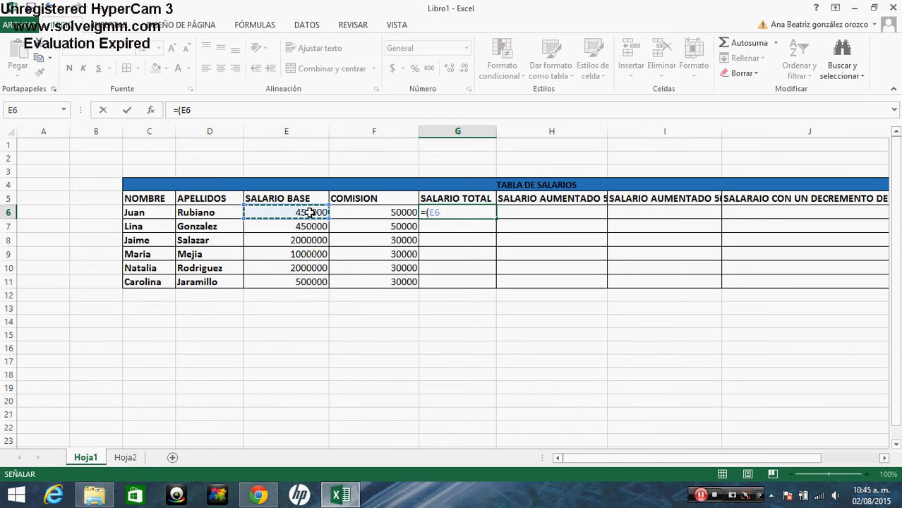
{"action": "type", "text": "+"}
{"action": "left_click", "coordinate": [398, 212]}
{"action": "type", "text": ")"}
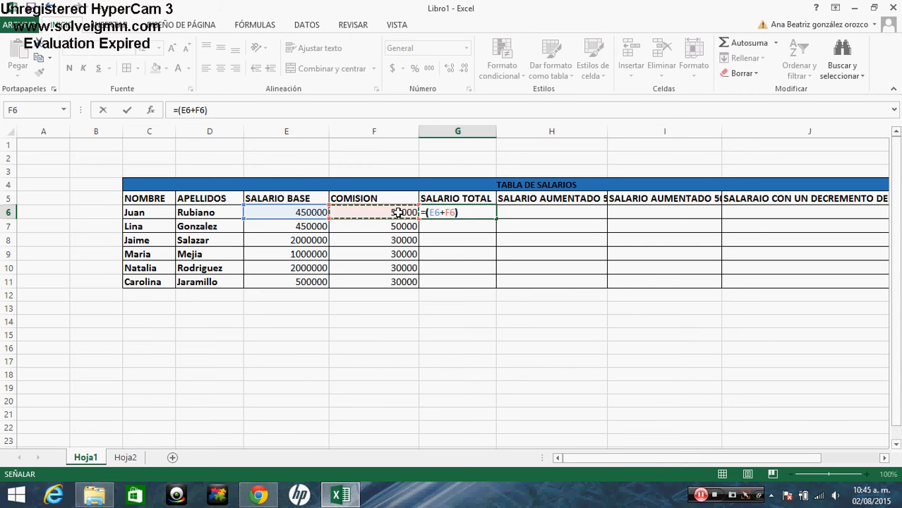
{"action": "key", "text": "Return"}
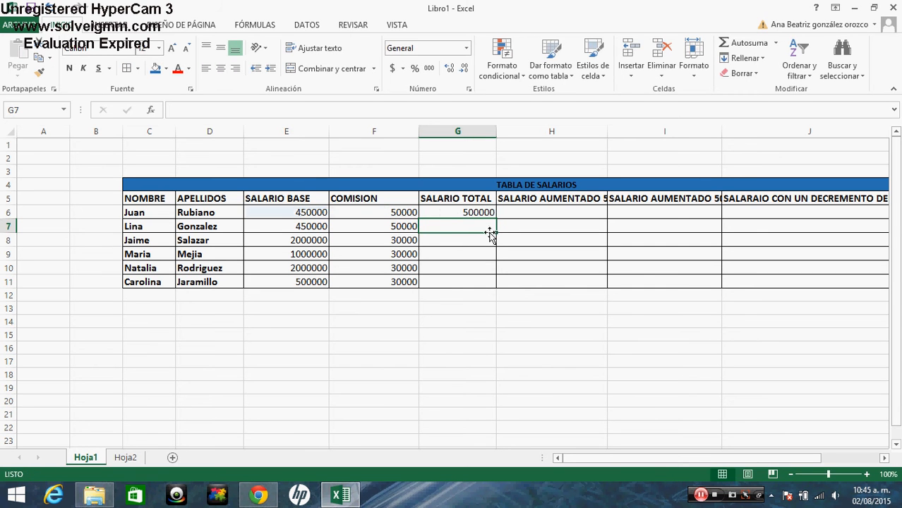
Change the commission in F6 to 40000 and check the SALARIO TOTAL in G6
{"action": "left_click", "coordinate": [404, 209]}
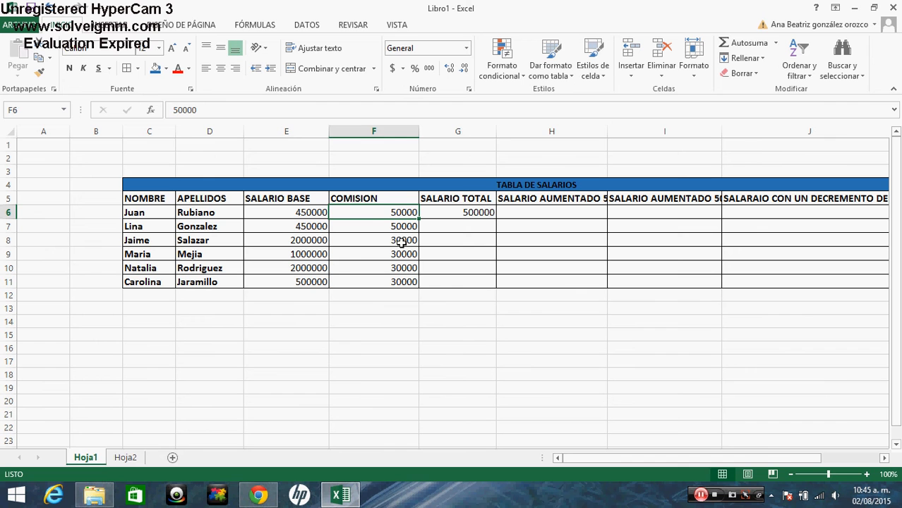
{"action": "type", "text": "4"}
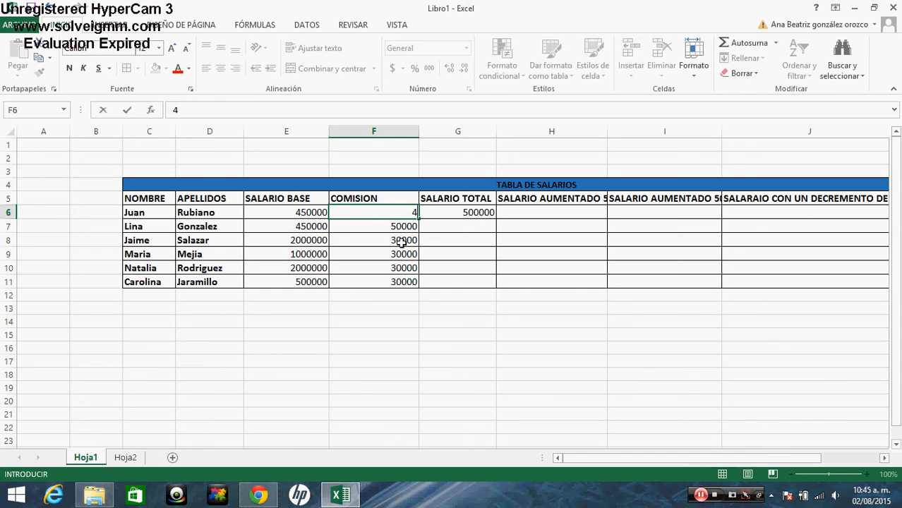
{"action": "type", "text": "0000"}
{"action": "key", "text": "Return"}
{"action": "key", "text": "Right"}
{"action": "key", "text": "Up"}
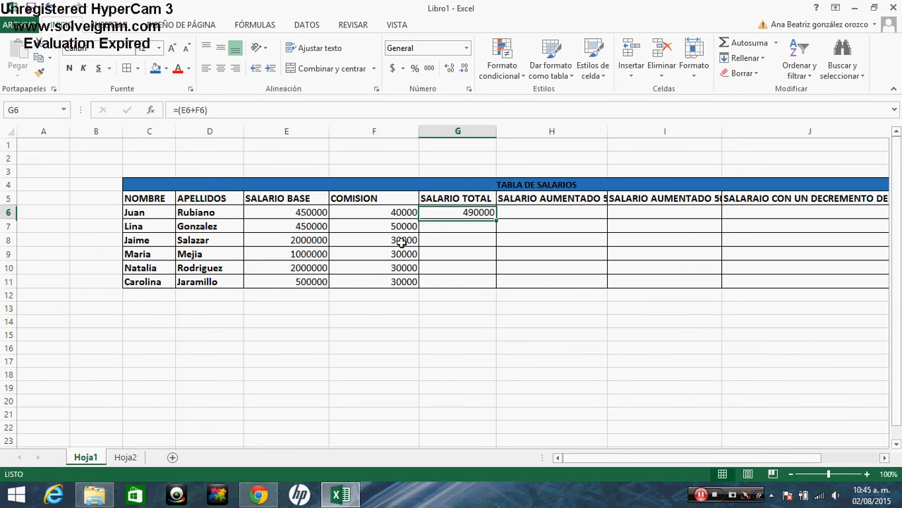
{"action": "key", "text": "Left"}
{"action": "key", "text": "Right"}
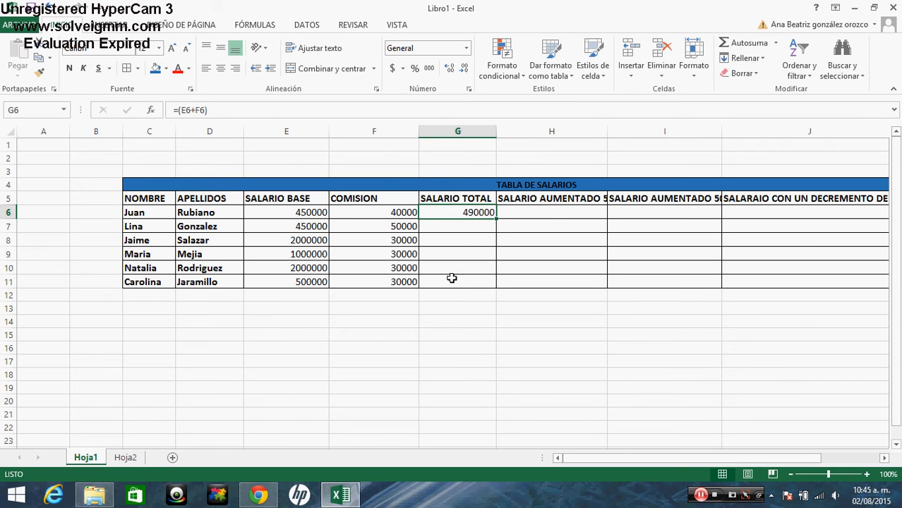
Fill the SALARIO TOTAL formula from G6 down through G11 for the remaining employees
{"action": "left_click", "coordinate": [453, 240]}
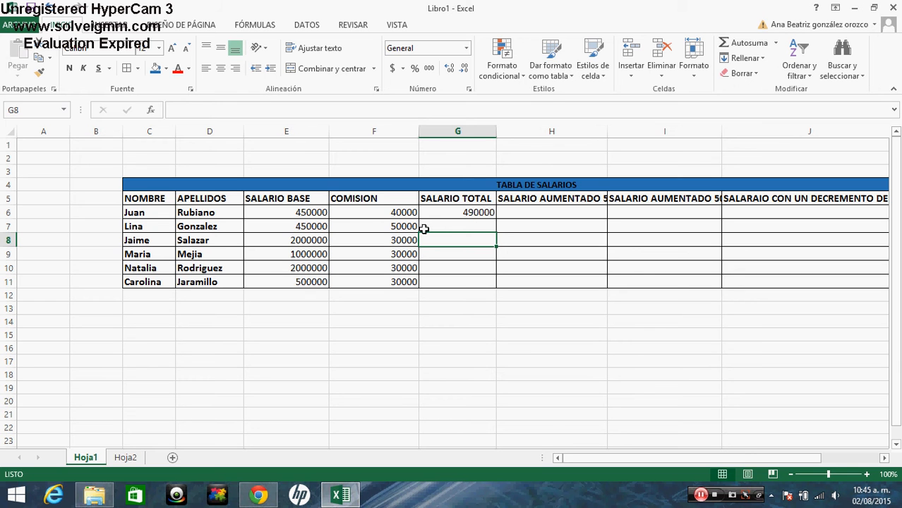
{"action": "left_click", "coordinate": [476, 225]}
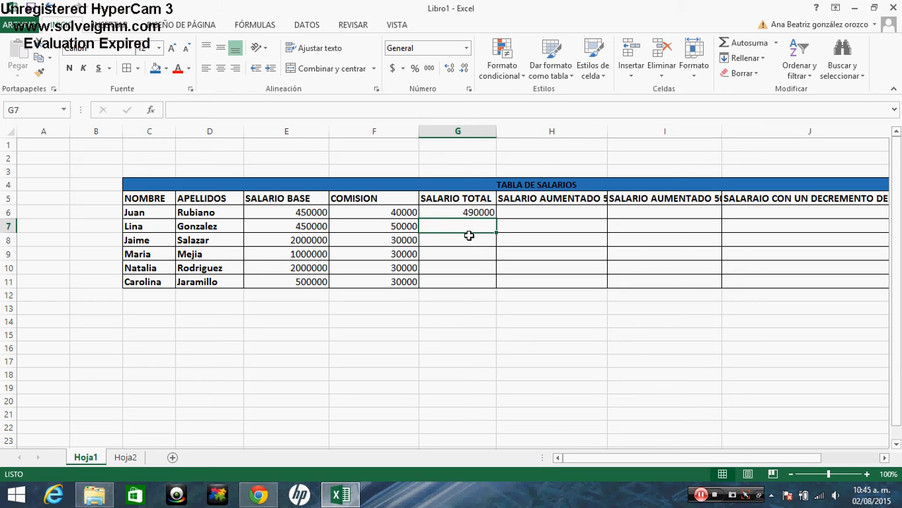
{"action": "left_click", "coordinate": [469, 242]}
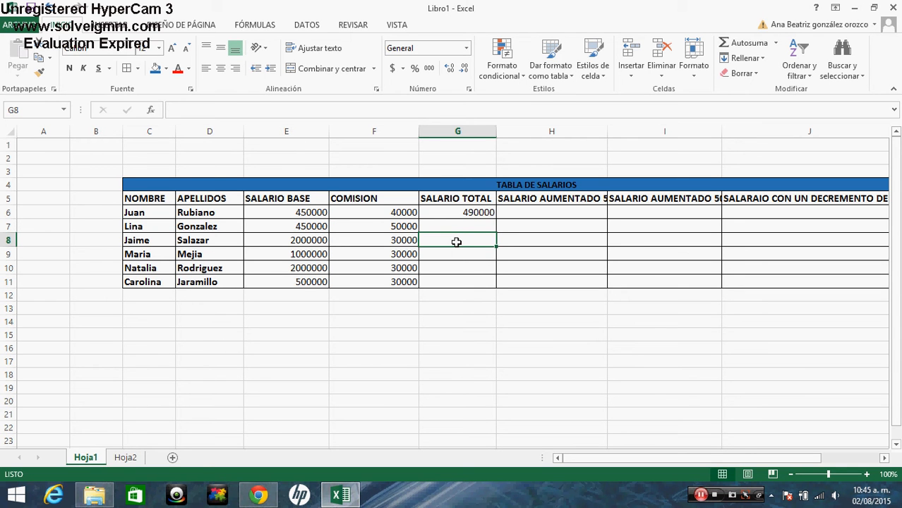
{"action": "left_click", "coordinate": [476, 211]}
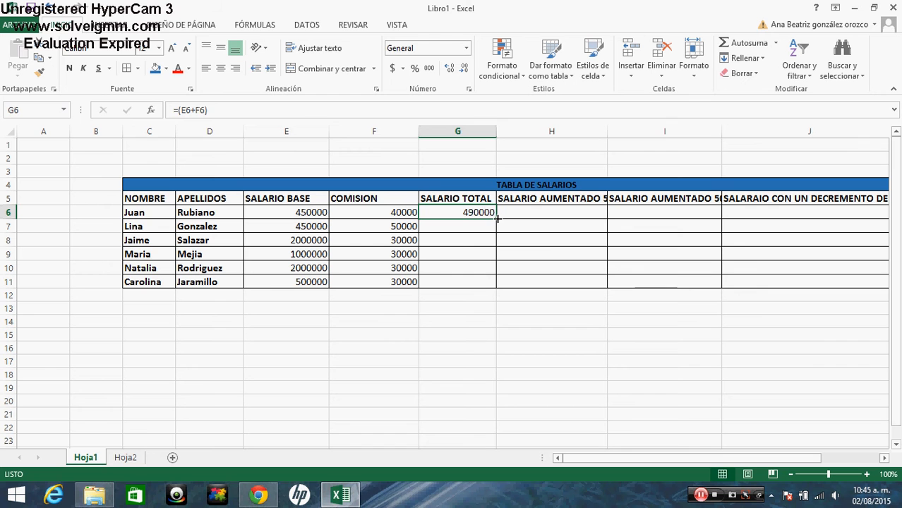
{"action": "left_click_drag", "start_coordinate": [497, 219], "coordinate": [486, 284]}
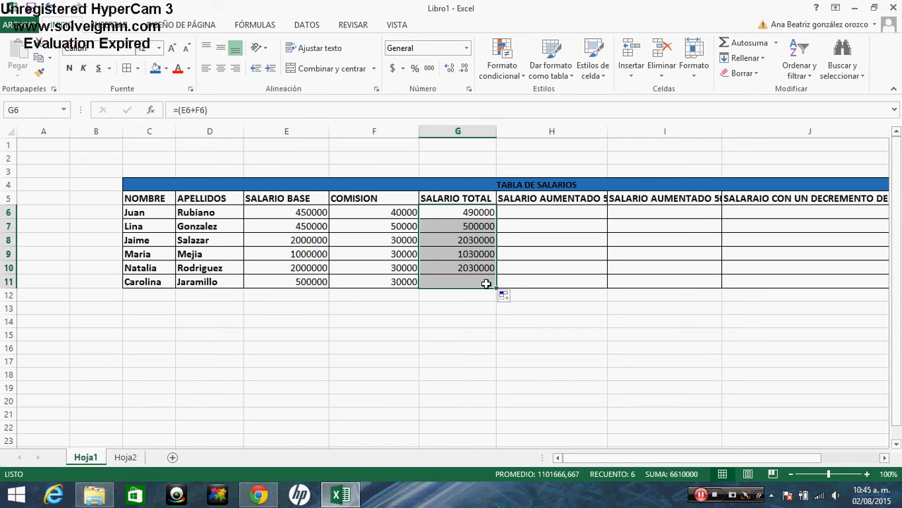
{"action": "left_click", "coordinate": [468, 331]}
Examine the copied SALARIO TOTAL formulas in G7 to G11 and the base salary and commission cells they reference
{"action": "key", "text": "Left"}
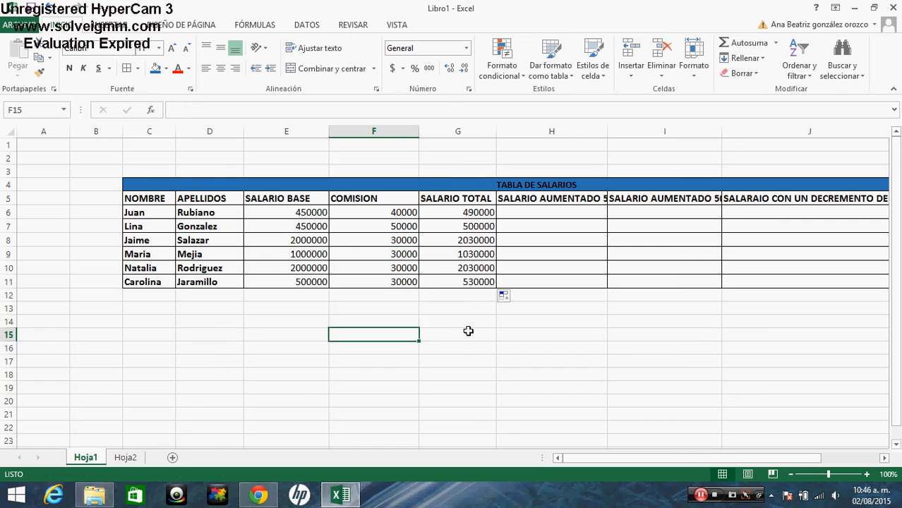
{"action": "key", "text": "Up"}
{"action": "key", "text": "Up"}
{"action": "key", "text": "Up"}
{"action": "key", "text": "Up"}
{"action": "key", "text": "Right"}
{"action": "key", "text": "Up"}
{"action": "key", "text": "Up"}
{"action": "key", "text": "Up"}
{"action": "key", "text": "Up"}
{"action": "key", "text": "Up"}
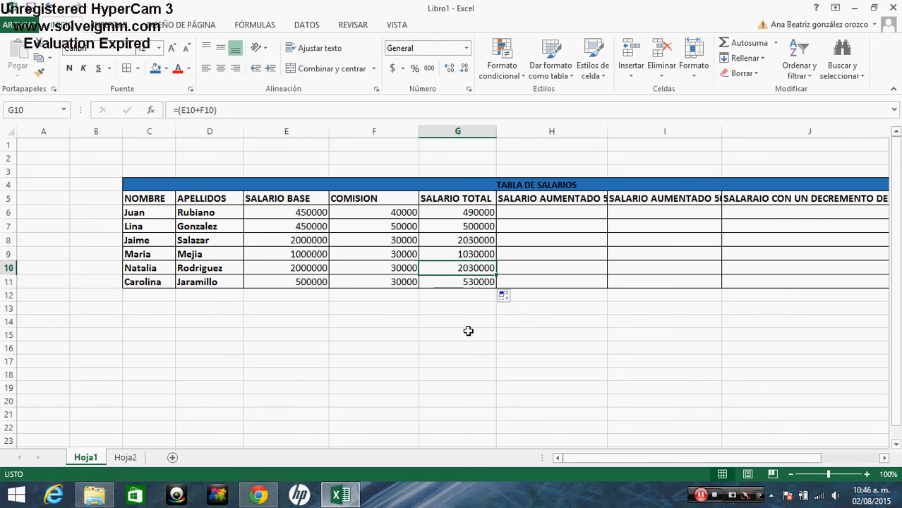
{"action": "key", "text": "Down"}
{"action": "key", "text": "Down"}
{"action": "key", "text": "Down"}
{"action": "key", "text": "Down"}
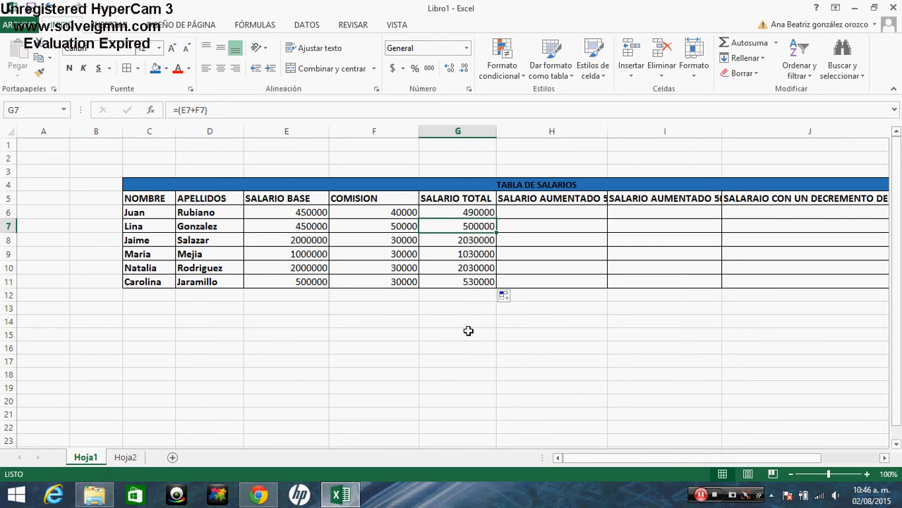
{"action": "key", "text": "Left"}
{"action": "key", "text": "Left"}
{"action": "key", "text": "Up"}
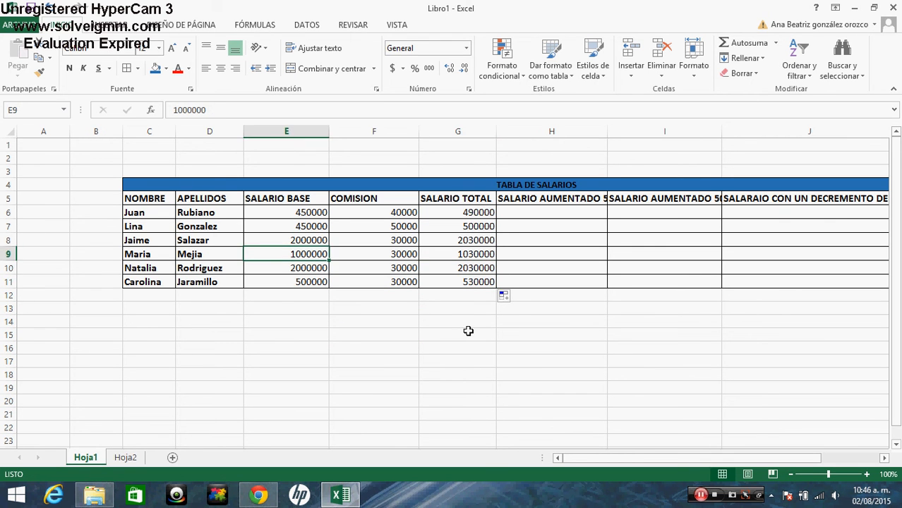
{"action": "key", "text": "Right"}
{"action": "key", "text": "Right"}
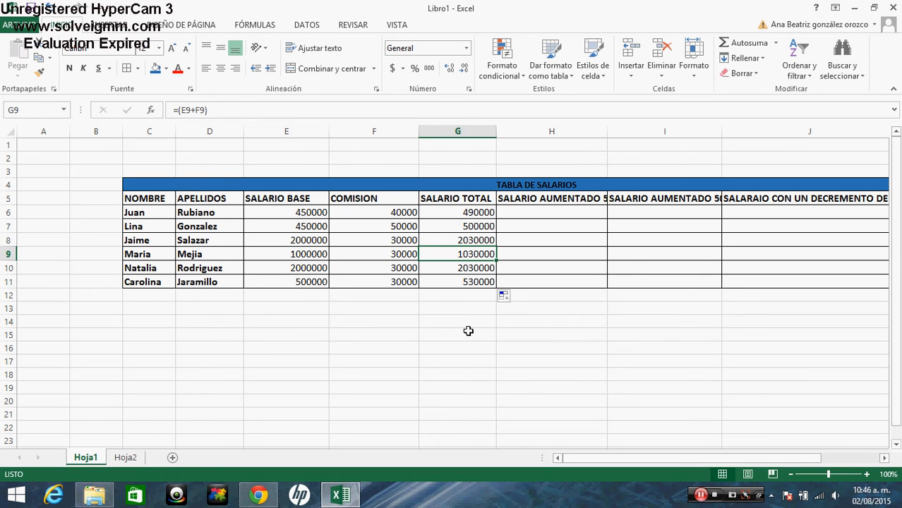
{"action": "key", "text": "Up"}
{"action": "key", "text": "Up"}
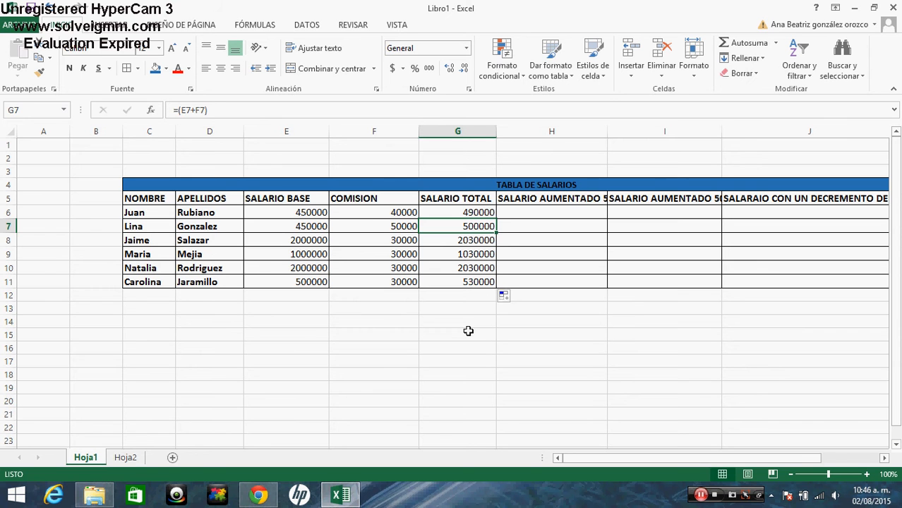
{"action": "key", "text": "Down"}
{"action": "key", "text": "Down"}
{"action": "key", "text": "Down"}
{"action": "key", "text": "Down"}
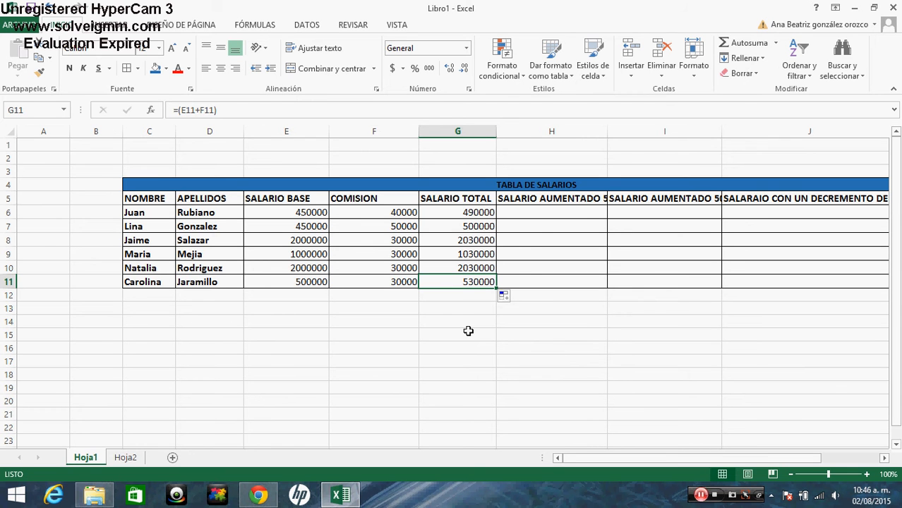
Widen columns H and I so the SALARIO AUMENTADO 5% and SALARIO AUMENTADO 50% headers fit
{"action": "left_click_drag", "start_coordinate": [608, 132], "coordinate": [630, 133]}
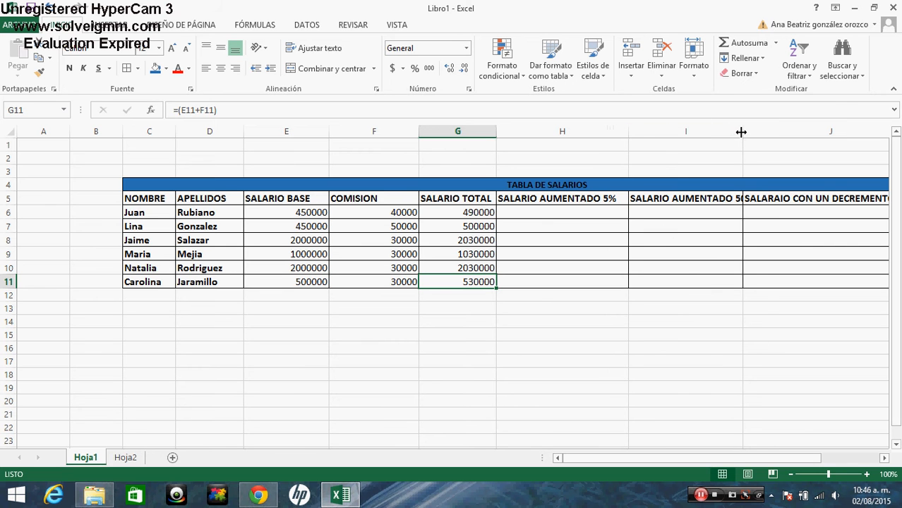
{"action": "left_click_drag", "start_coordinate": [742, 131], "coordinate": [765, 134]}
{"action": "left_click", "coordinate": [794, 244]}
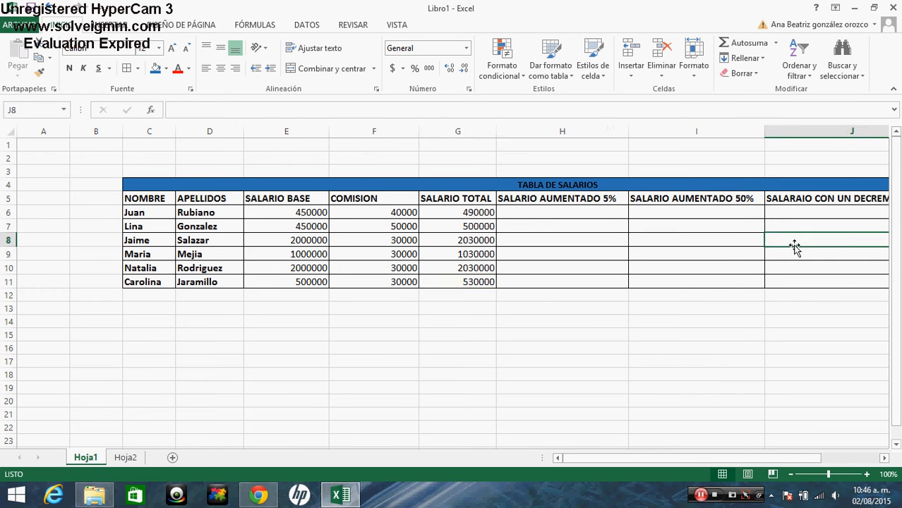
Examine the headers of columns J and K to see whether they fit their column widths
{"action": "key", "text": "Right"}
{"action": "key", "text": "Right"}
{"action": "key", "text": "Right"}
{"action": "key", "text": "Left"}
{"action": "key", "text": "Left"}
{"action": "key", "text": "Left"}
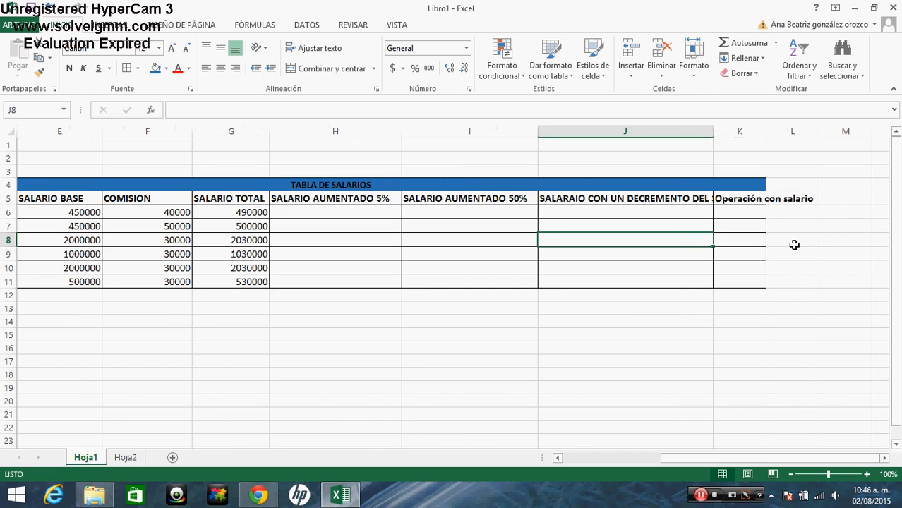
{"action": "key", "text": "Left"}
{"action": "key", "text": "Right"}
{"action": "key", "text": "Right"}
{"action": "key", "text": "Right"}
{"action": "key", "text": "Left"}
{"action": "key", "text": "Up"}
{"action": "key", "text": "Up"}
{"action": "key", "text": "Up"}
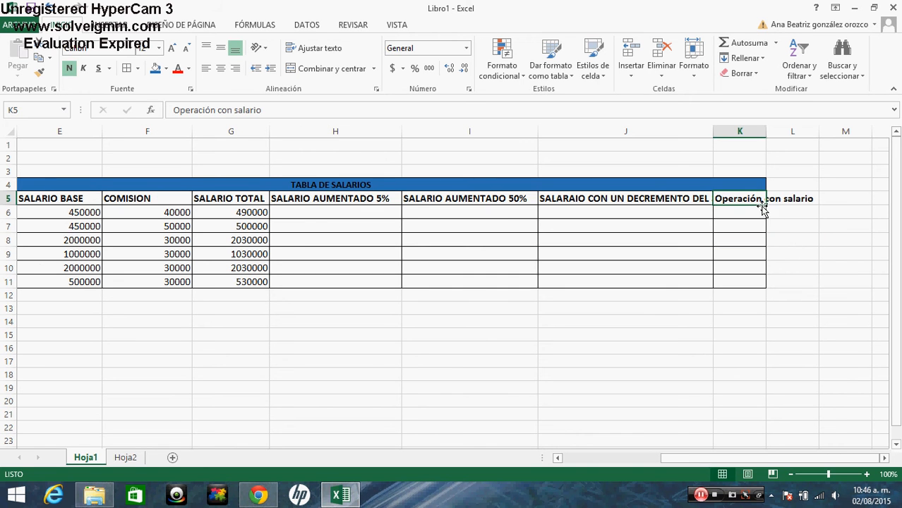
Wrap the "Operación con salario" header text inside cell K5
{"action": "left_click", "coordinate": [769, 226]}
{"action": "left_click", "coordinate": [740, 202]}
{"action": "mouse_move", "coordinate": [766, 132]}
{"action": "left_mouse_down"}
{"action": "mouse_move", "coordinate": [822, 137]}
{"action": "mouse_move", "coordinate": [766, 132]}
{"action": "left_mouse_up"}
{"action": "left_click", "coordinate": [823, 145]}
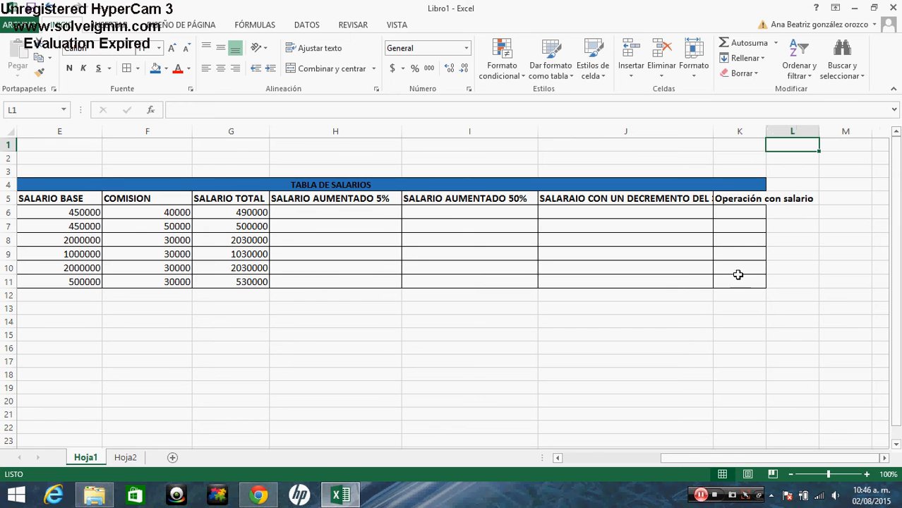
{"action": "left_click", "coordinate": [722, 379]}
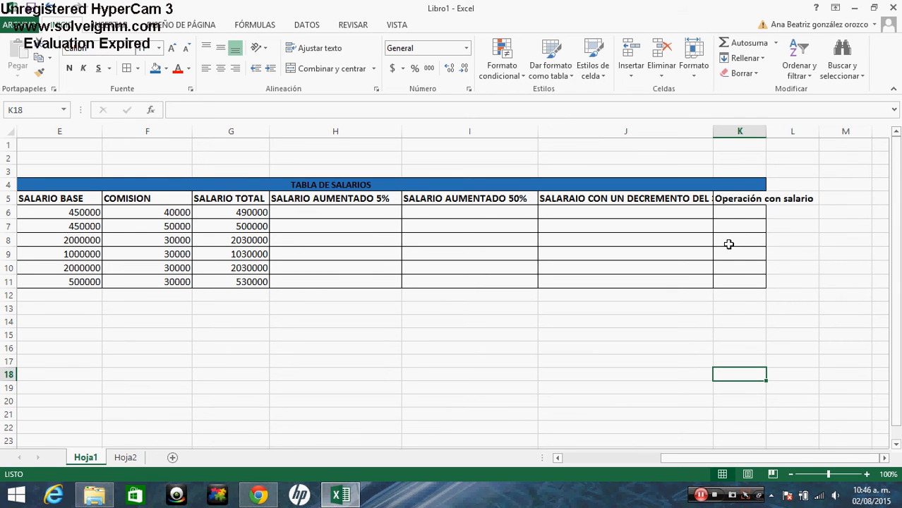
{"action": "left_click", "coordinate": [731, 200]}
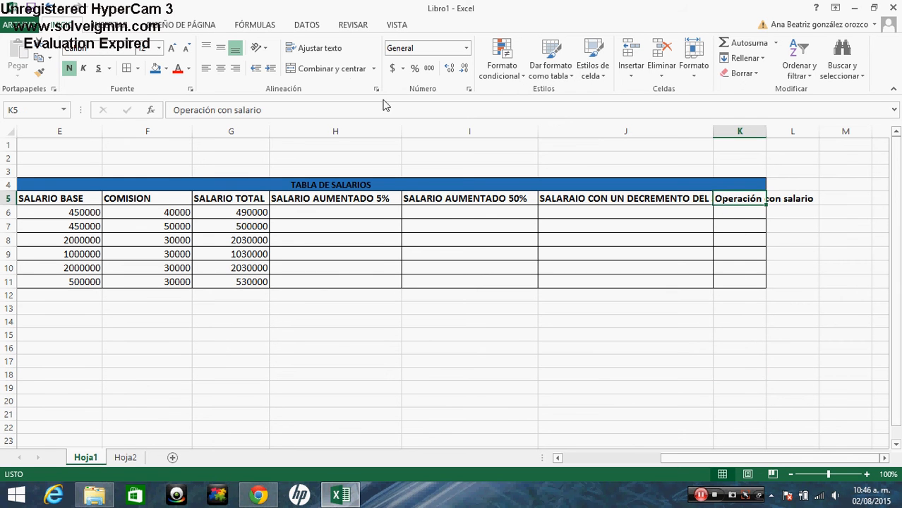
{"action": "left_click", "coordinate": [319, 49]}
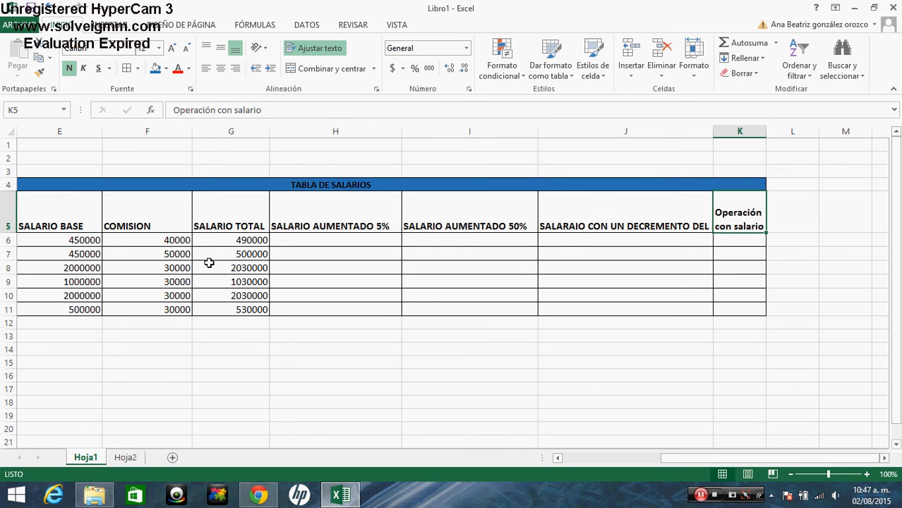
Centre the headers of row 5 both vertically and horizontally
{"action": "left_click_drag", "start_coordinate": [733, 458], "coordinate": [632, 459]}
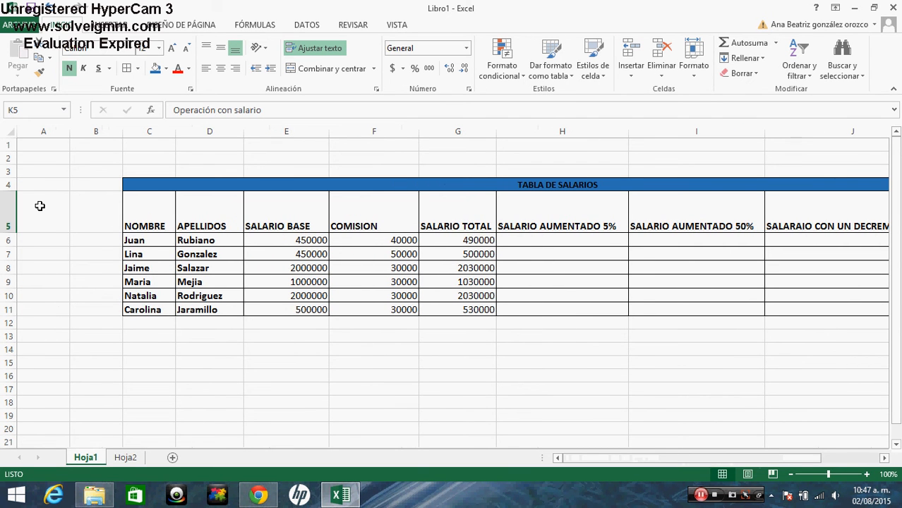
{"action": "left_click", "coordinate": [7, 205]}
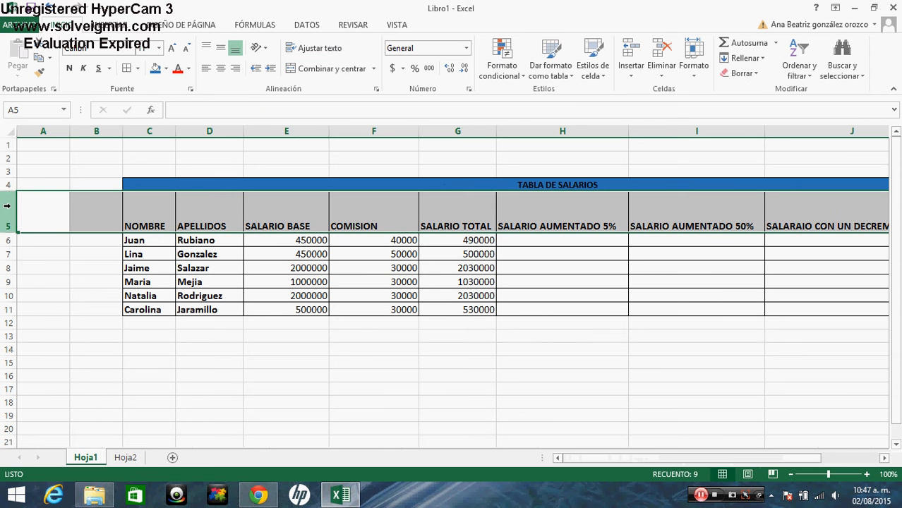
{"action": "left_click", "coordinate": [222, 49]}
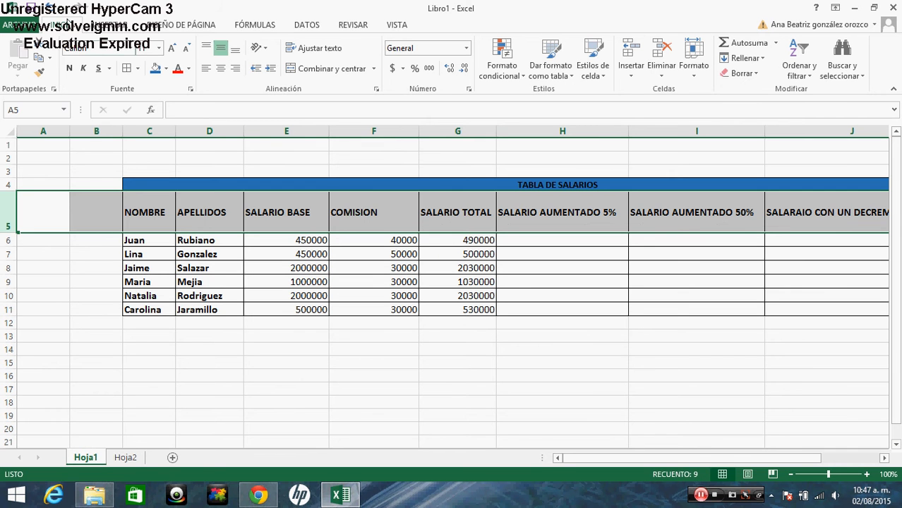
{"action": "left_click", "coordinate": [220, 70]}
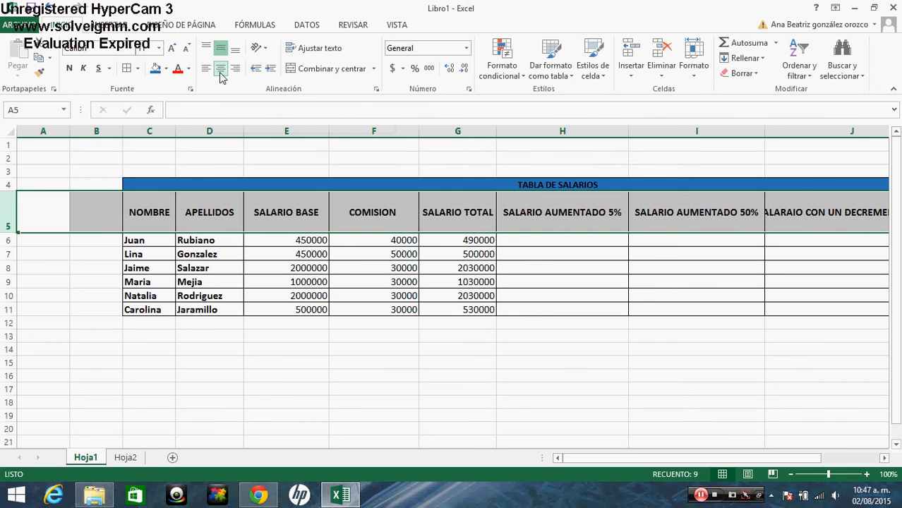
Widen column J so its header for the salary with a 30% decrease fits completely
{"action": "left_click", "coordinate": [568, 263]}
{"action": "key", "text": "Right"}
{"action": "key", "text": "Right"}
{"action": "key", "text": "Right"}
{"action": "key", "text": "Right"}
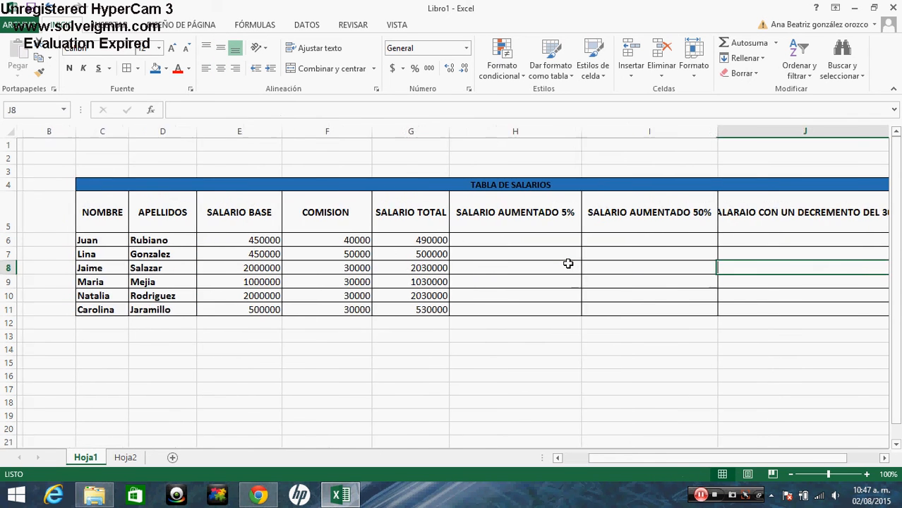
{"action": "key", "text": "Right"}
{"action": "key", "text": "Left"}
{"action": "key", "text": "Left"}
{"action": "key", "text": "Left"}
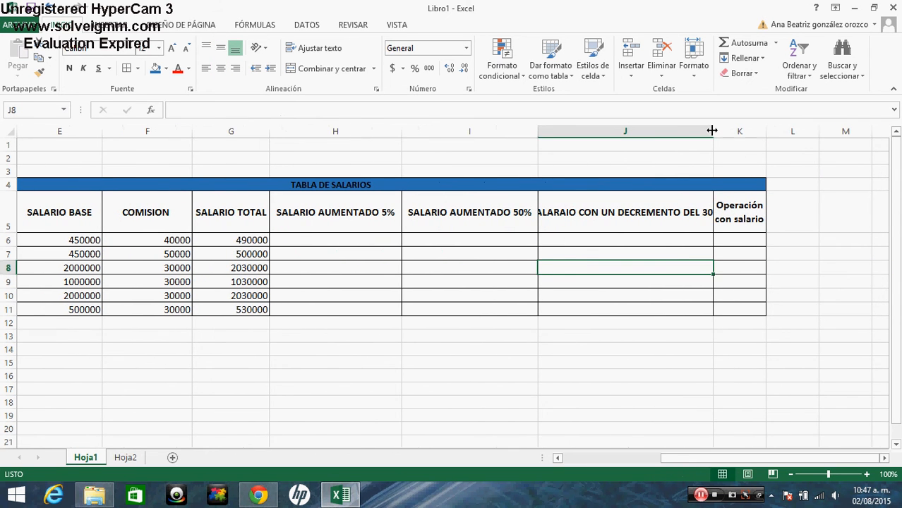
{"action": "left_click_drag", "start_coordinate": [712, 131], "coordinate": [742, 130]}
{"action": "left_click", "coordinate": [621, 241]}
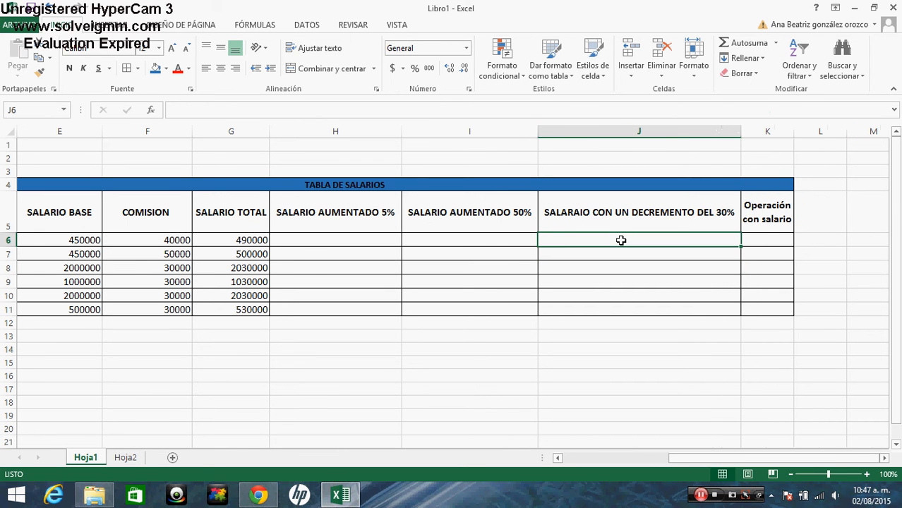
Review the row 6 cells across the salary table's columns
{"action": "key", "text": "Left"}
{"action": "key", "text": "Left"}
{"action": "key", "text": "Left"}
{"action": "key", "text": "Left"}
{"action": "key", "text": "Left"}
{"action": "key", "text": "Left"}
{"action": "key", "text": "Left"}
{"action": "key", "text": "Left"}
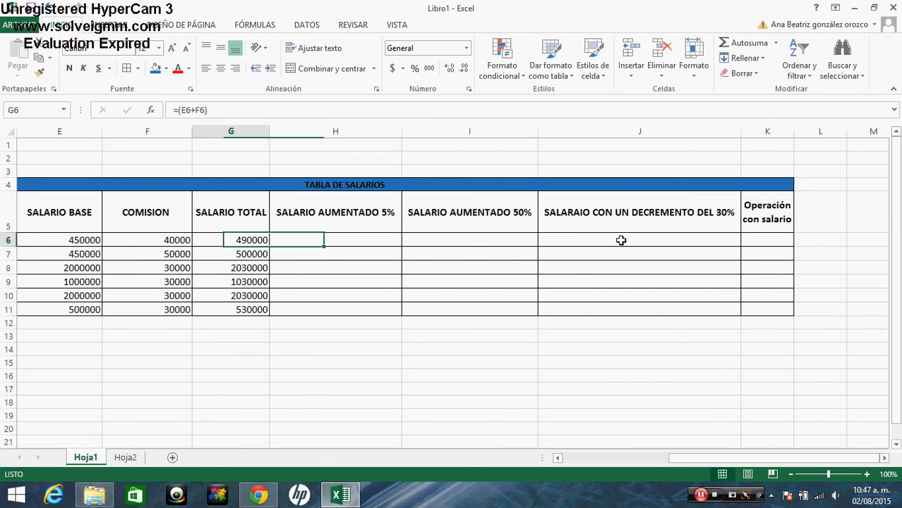
{"action": "key", "text": "Right"}
{"action": "key", "text": "Right"}
{"action": "key", "text": "Right"}
{"action": "key", "text": "Right"}
{"action": "key", "text": "Right"}
{"action": "key", "text": "Right"}
{"action": "key", "text": "Right"}
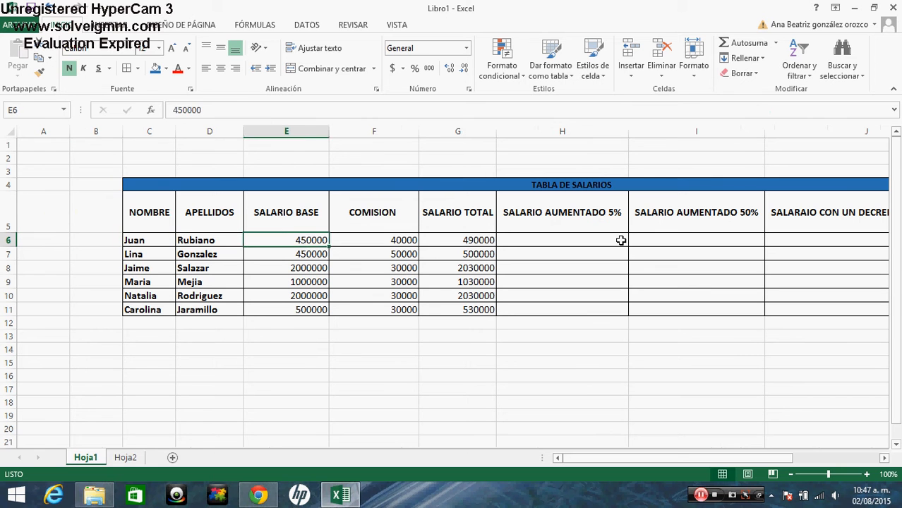
Insert a blank column between SALARIO TOTAL and SALARIO AUMENTADO 5%
{"action": "left_click", "coordinate": [554, 162]}
{"action": "left_click", "coordinate": [528, 130]}
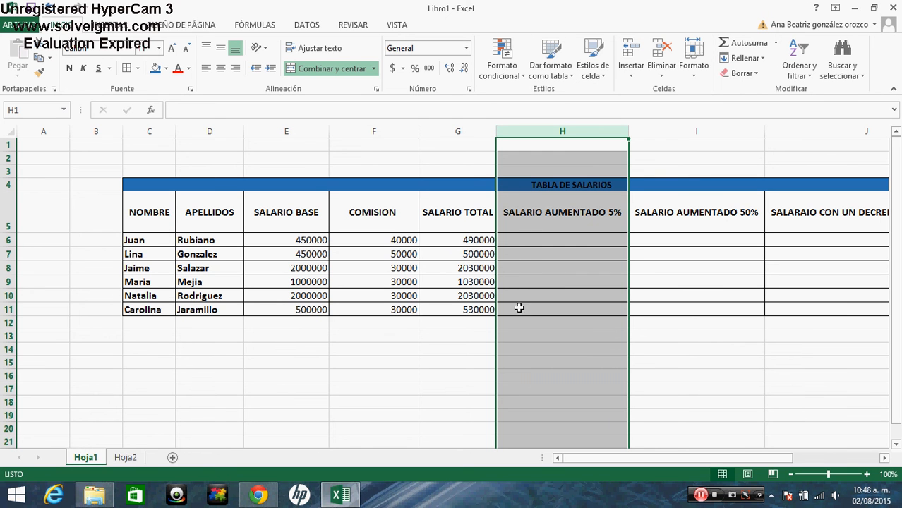
{"action": "right_click", "coordinate": [522, 129]}
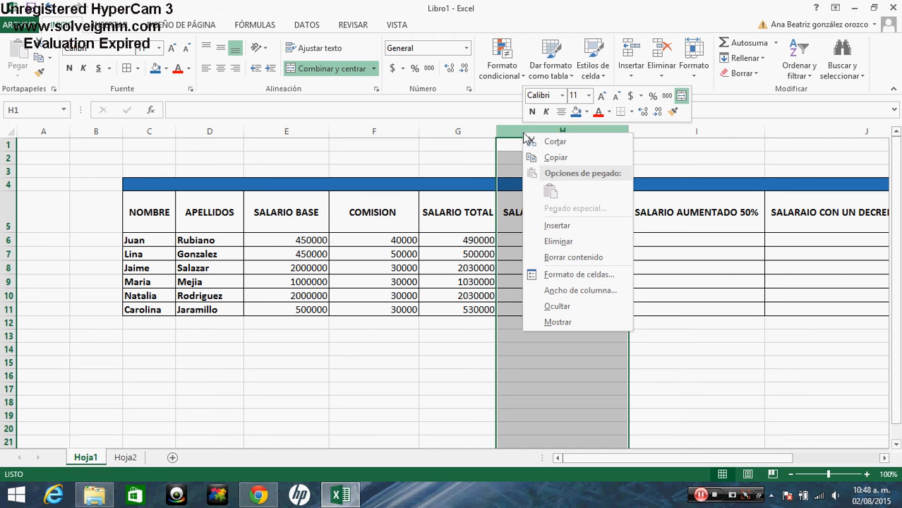
{"action": "left_click", "coordinate": [551, 227]}
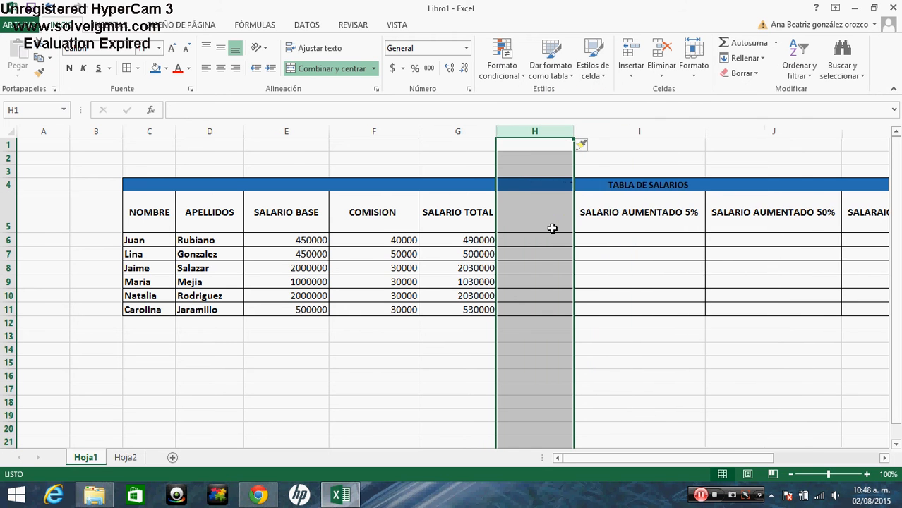
{"action": "left_click", "coordinate": [616, 272]}
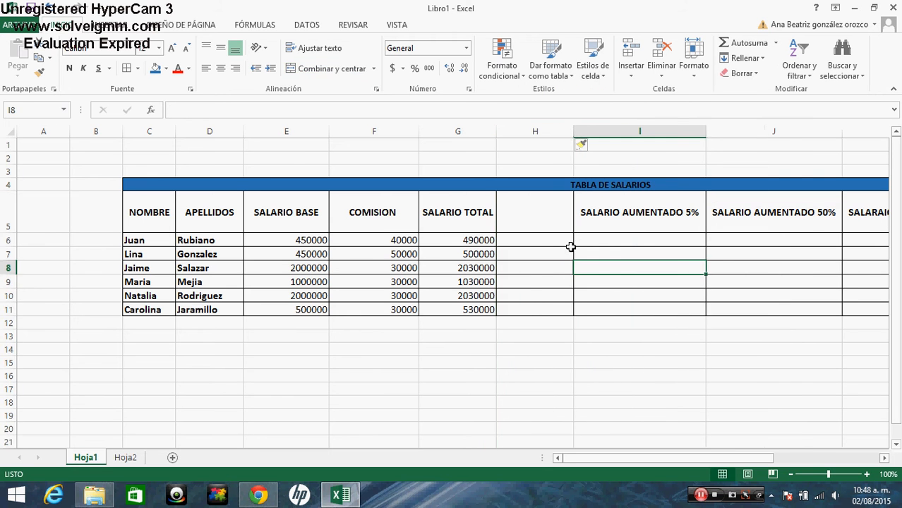
{"action": "left_click", "coordinate": [527, 239]}
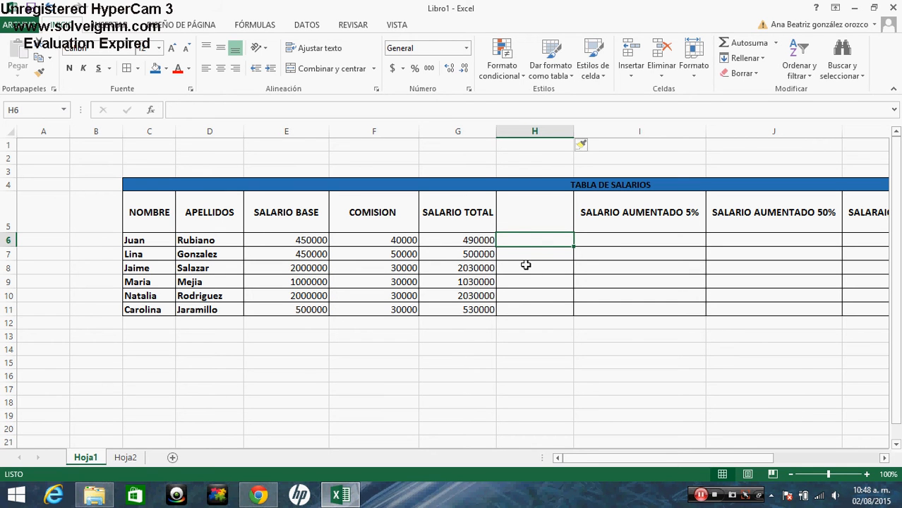
{"action": "left_click", "coordinate": [610, 243]}
{"action": "key", "text": "Right"}
{"action": "key", "text": "Right"}
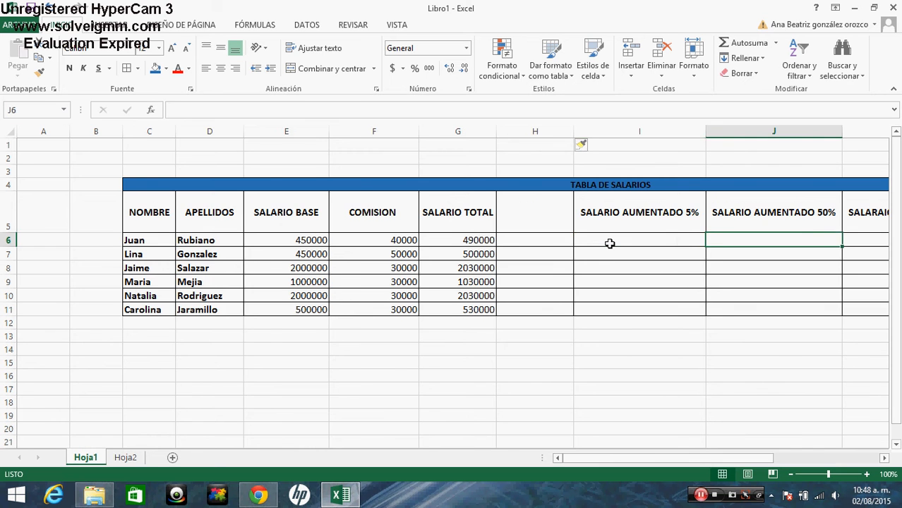
Examine the row 6 cells from SALARIO TOTAL to SALARIO AUMENTADO 5%, including the formula behind the total salary
{"action": "key", "text": "Left"}
{"action": "key", "text": "Left"}
{"action": "key", "text": "Left"}
{"action": "key", "text": "Left"}
{"action": "key", "text": "Right"}
{"action": "key", "text": "Right"}
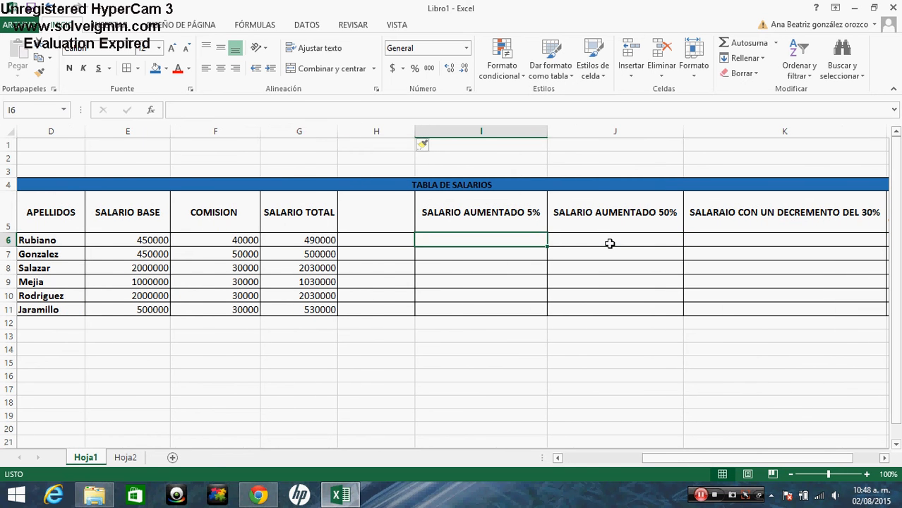
{"action": "key", "text": "Up"}
{"action": "scroll", "coordinate": [610, 243], "scroll_direction": "left", "scroll_amount": 1}
{"action": "key", "text": "Down"}
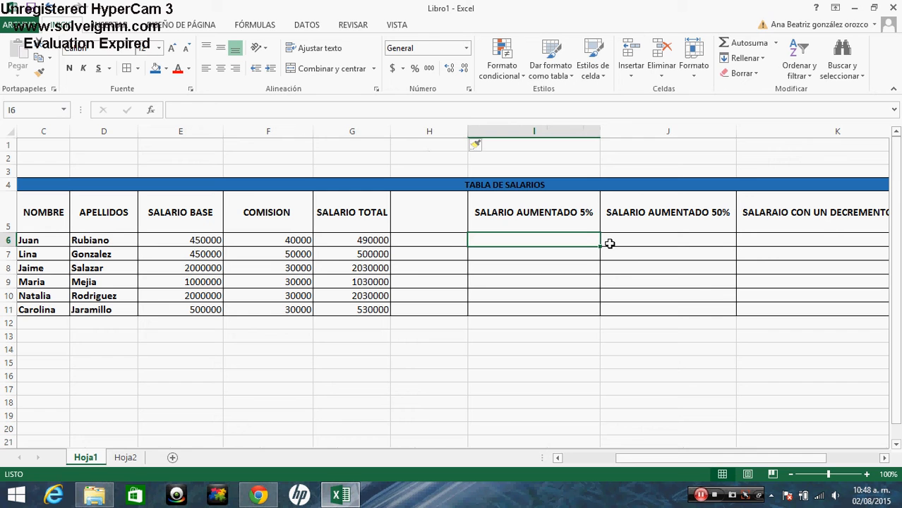
{"action": "key", "text": "Left"}
{"action": "key", "text": "Left"}
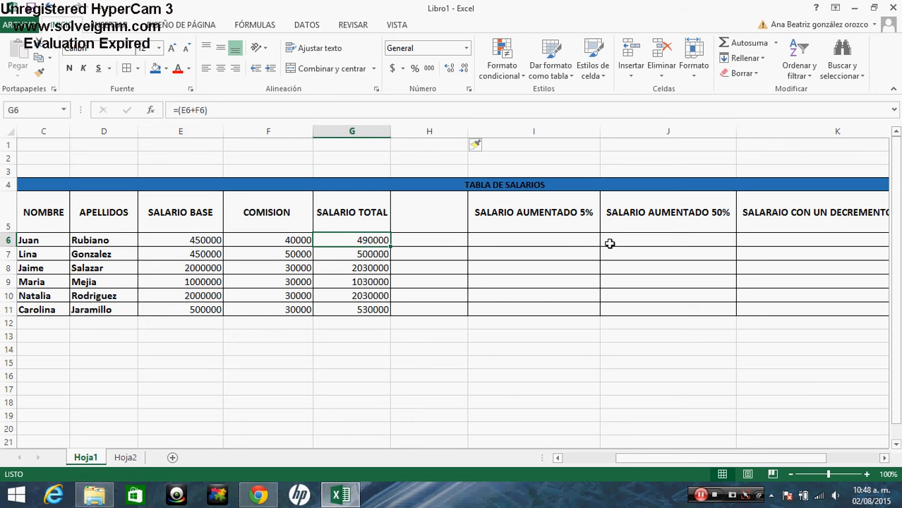
{"action": "key", "text": "Right"}
{"action": "key", "text": "Right"}
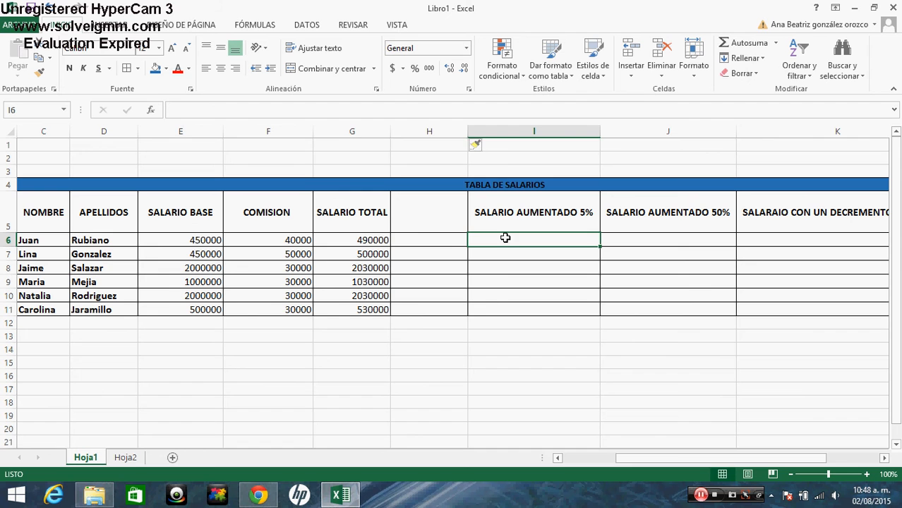
{"action": "left_click", "coordinate": [370, 238]}
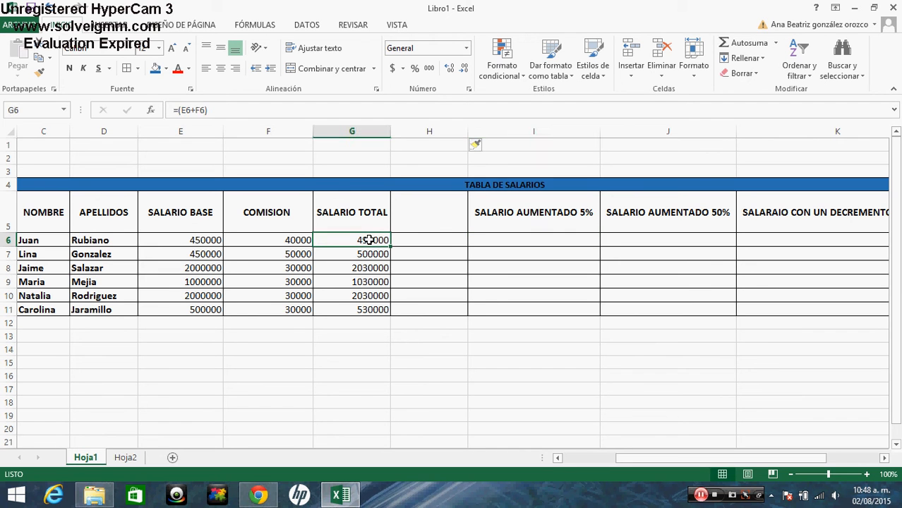
{"action": "left_click", "coordinate": [500, 242]}
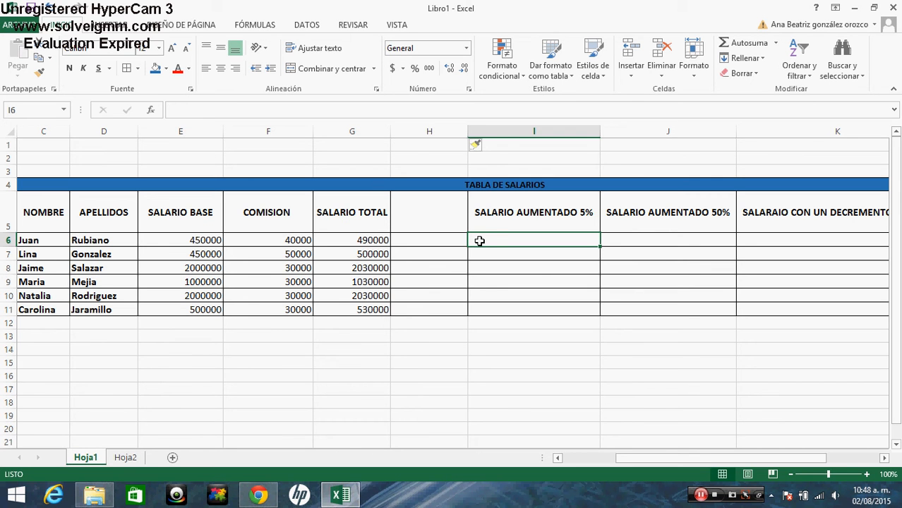
Delete the blank column H between SALARIO TOTAL and SALARIO AUMENTADO 5%, and select cell H6
{"action": "left_click", "coordinate": [471, 325]}
{"action": "left_click", "coordinate": [437, 130]}
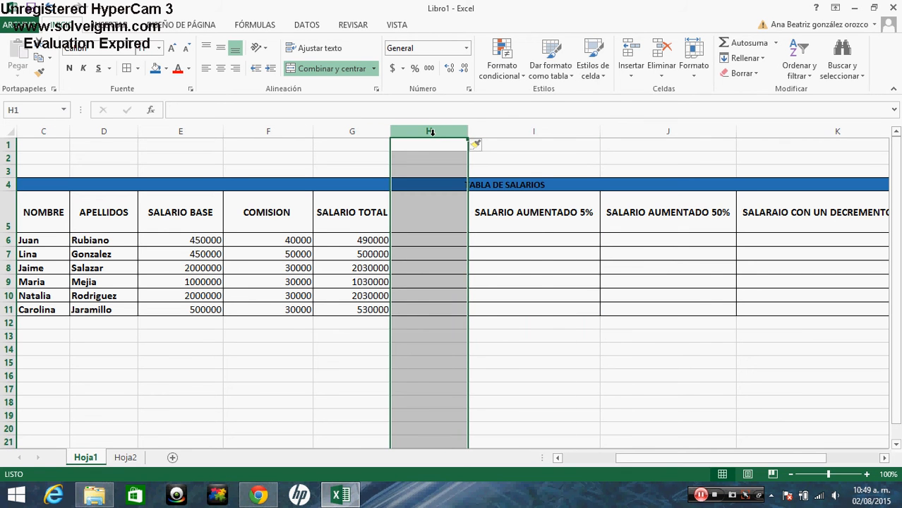
{"action": "right_click", "coordinate": [435, 135]}
{"action": "left_click", "coordinate": [423, 128]}
{"action": "left_click", "coordinate": [490, 147]}
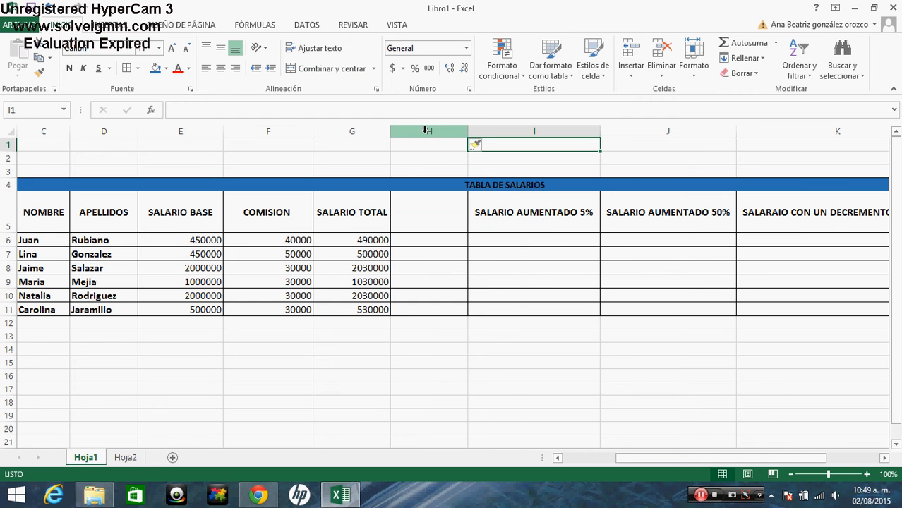
{"action": "left_click", "coordinate": [425, 130]}
{"action": "right_click", "coordinate": [425, 130]}
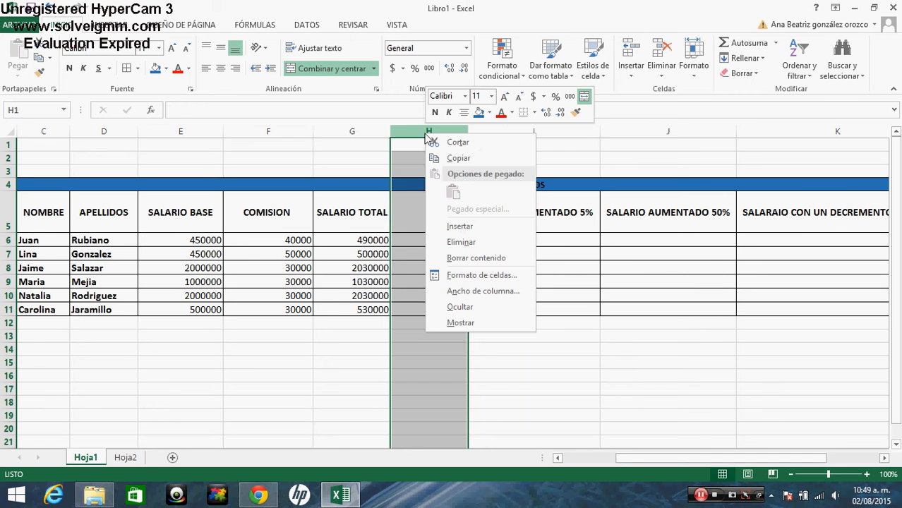
{"action": "left_click", "coordinate": [461, 241]}
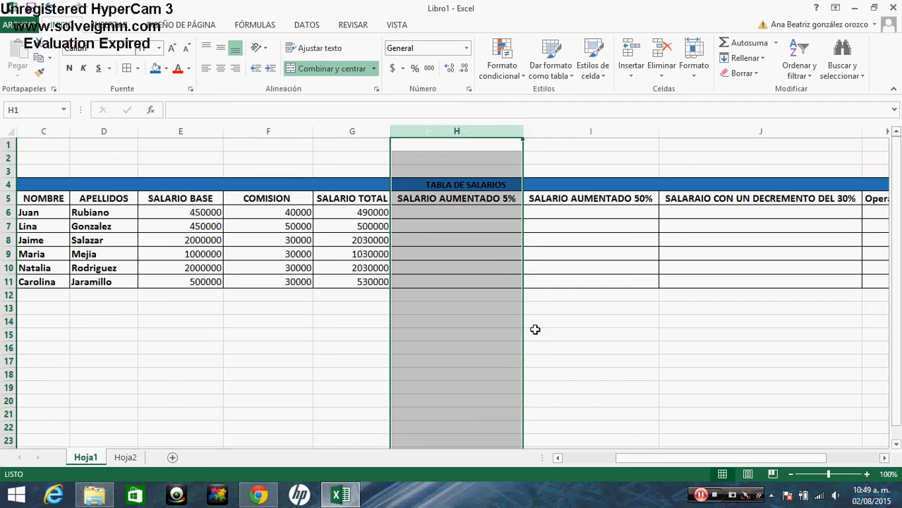
{"action": "left_click_drag", "start_coordinate": [536, 297], "coordinate": [540, 252]}
{"action": "left_click", "coordinate": [540, 252]}
{"action": "left_click", "coordinate": [469, 212]}
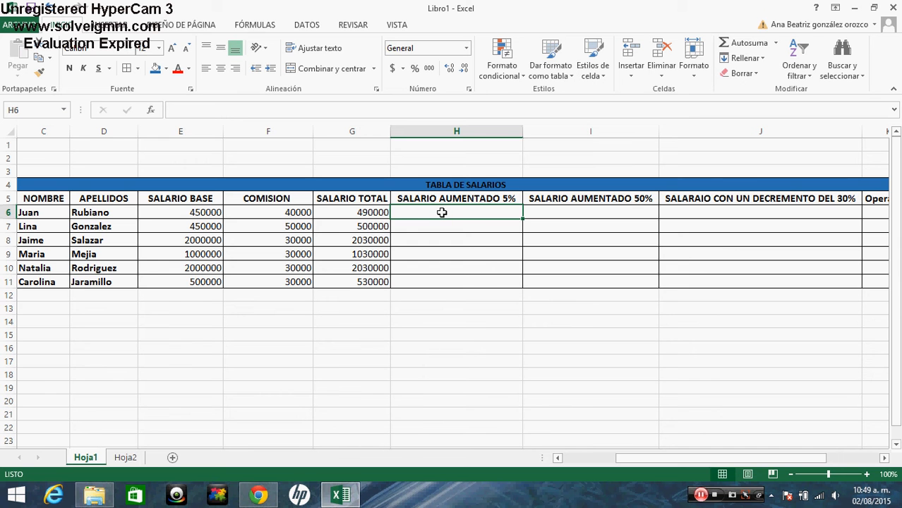
Examine the percentages and their decimal equivalents in the tabla de % on sheet Hoja2
{"action": "left_click", "coordinate": [125, 459]}
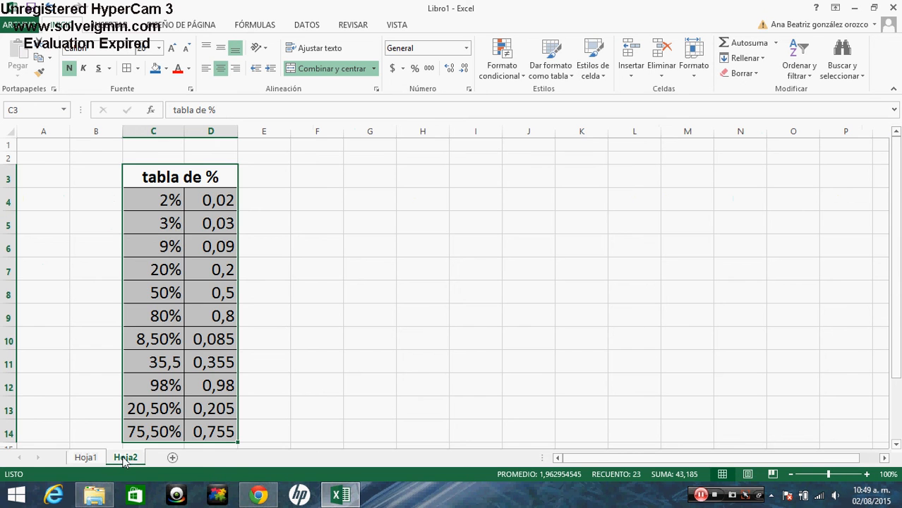
{"action": "left_click", "coordinate": [224, 240]}
{"action": "key", "text": "Left"}
{"action": "key", "text": "Up"}
{"action": "key", "text": "Up"}
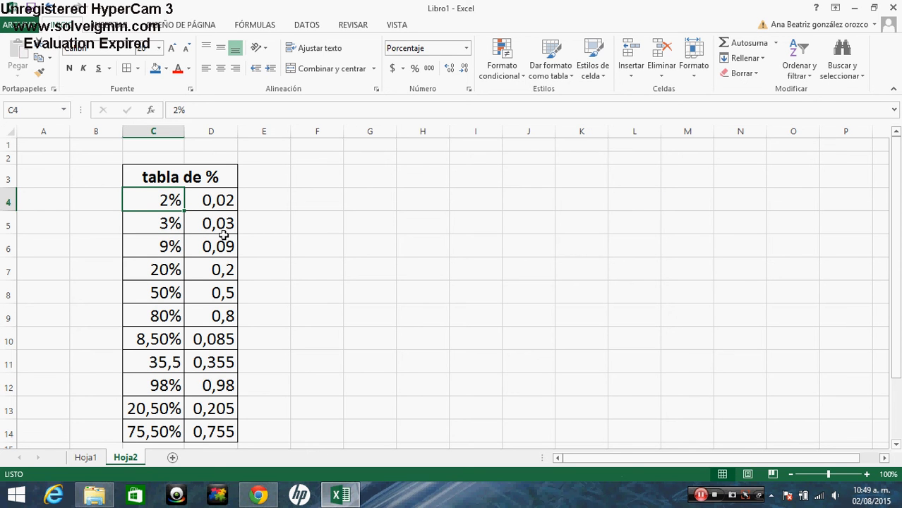
{"action": "key", "text": "Right"}
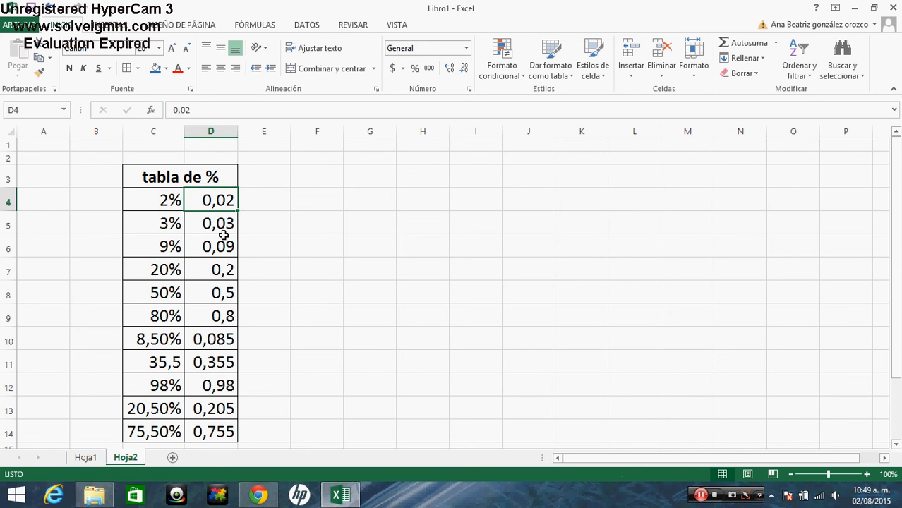
{"action": "key", "text": "Left"}
{"action": "key", "text": "Down"}
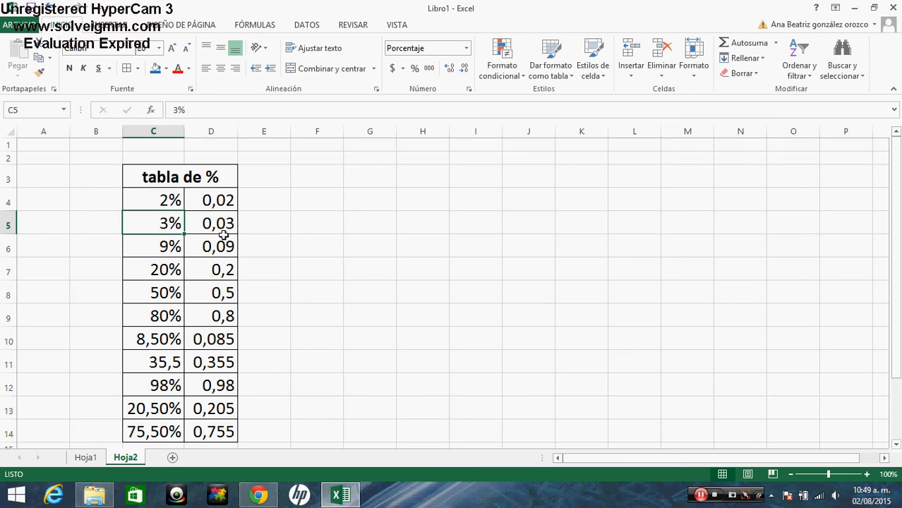
{"action": "key", "text": "Right"}
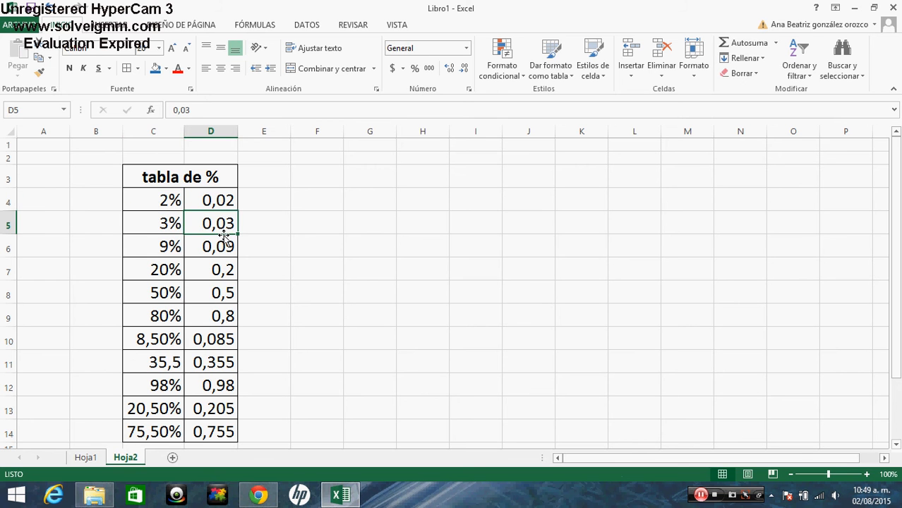
{"action": "key", "text": "Down"}
{"action": "key", "text": "Down"}
{"action": "key", "text": "Left"}
{"action": "key", "text": "Up"}
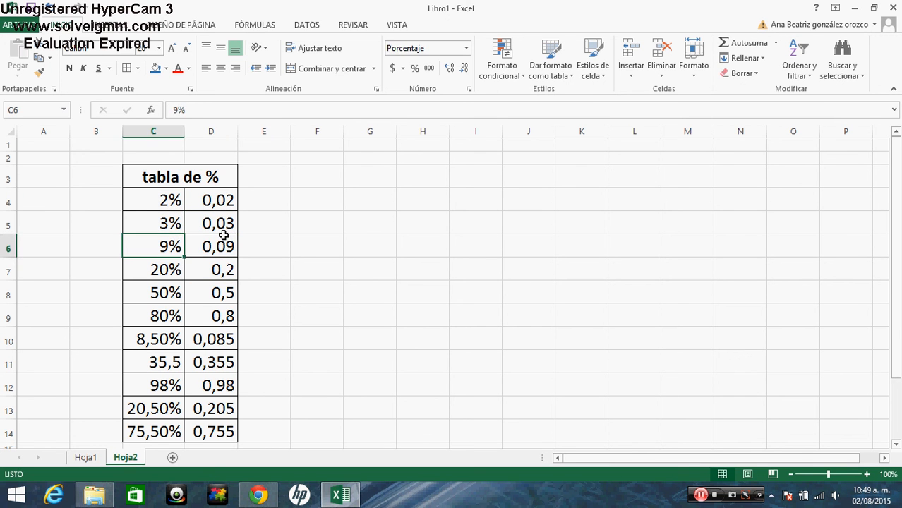
{"action": "key", "text": "Right"}
{"action": "key", "text": "Down"}
{"action": "key", "text": "Left"}
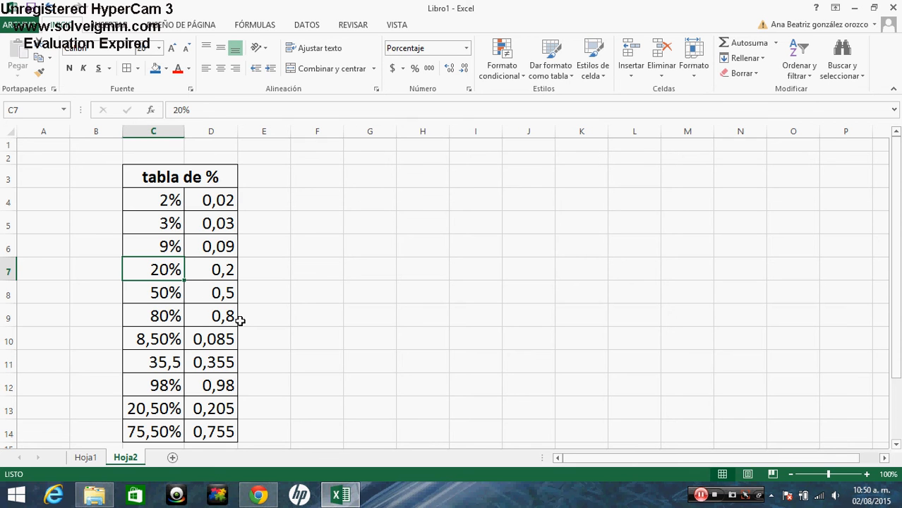
{"action": "left_click", "coordinate": [168, 362]}
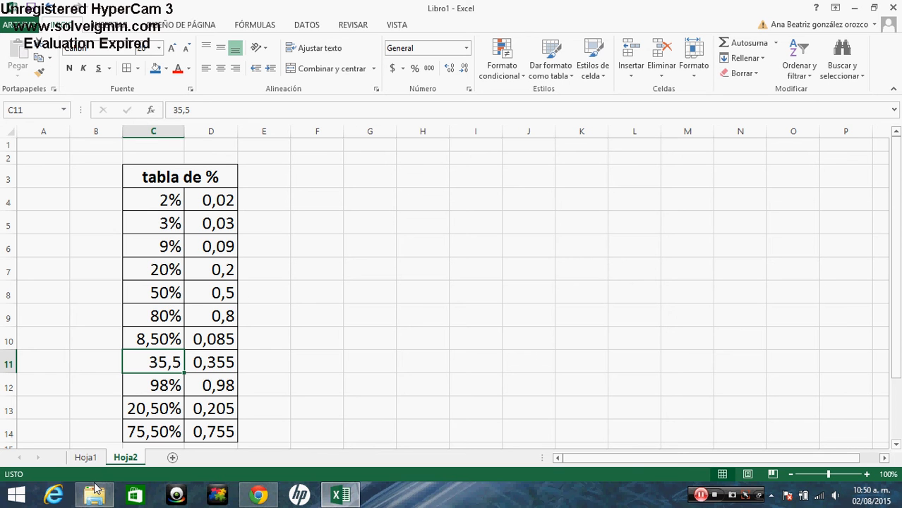
Begin the 5% increase formula in H6 of Hoja1 with =(G6+(G6*, referencing the SALARIO TOTAL cell
{"action": "left_click", "coordinate": [84, 458]}
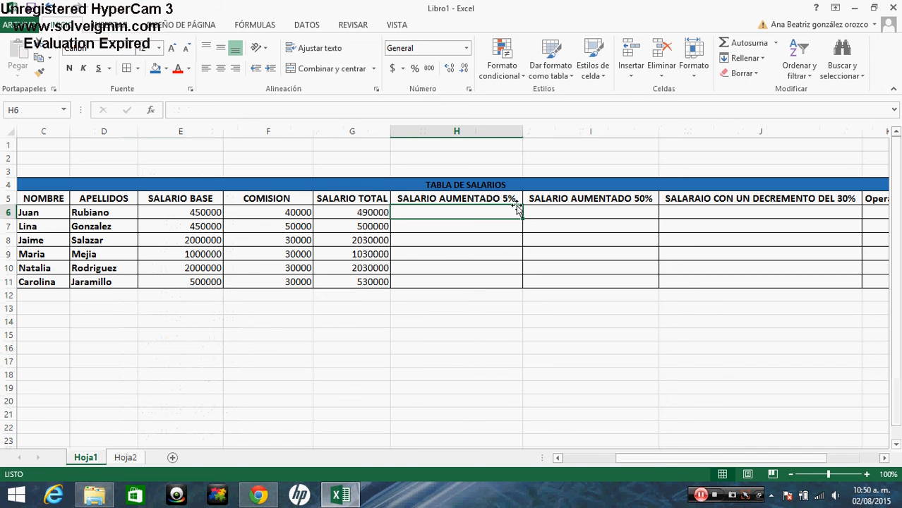
{"action": "type", "text": ")"}
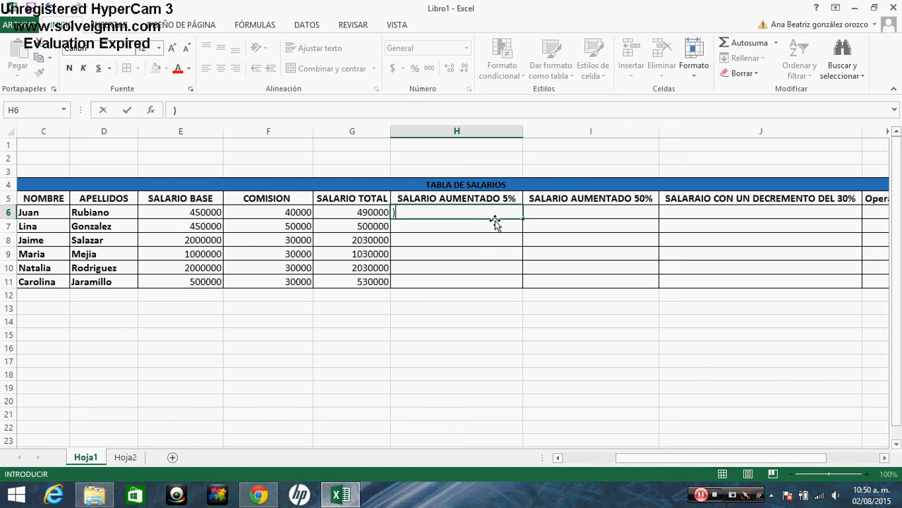
{"action": "type", "text": "=("}
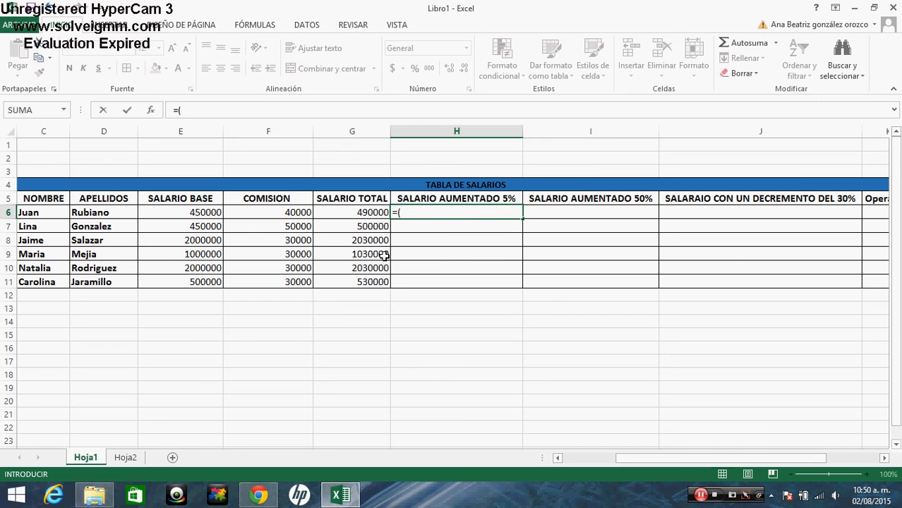
{"action": "left_click", "coordinate": [373, 212]}
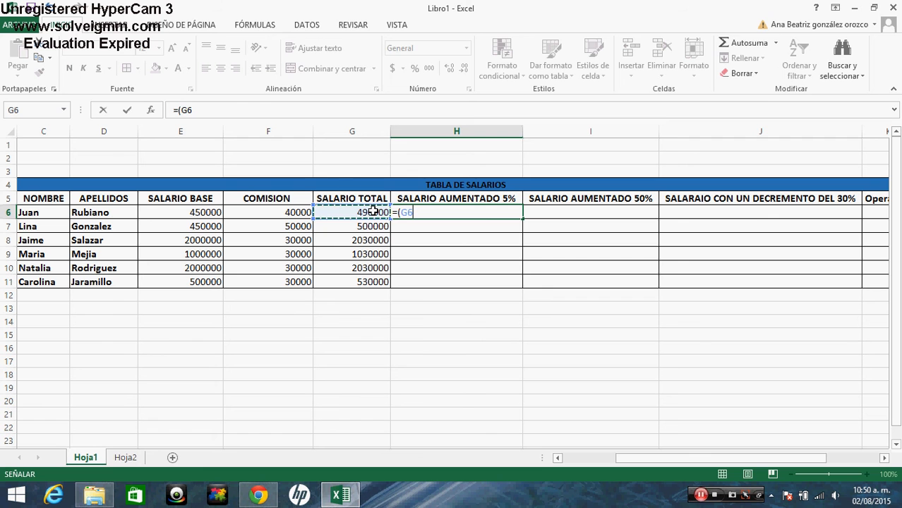
{"action": "type", "text": "+("}
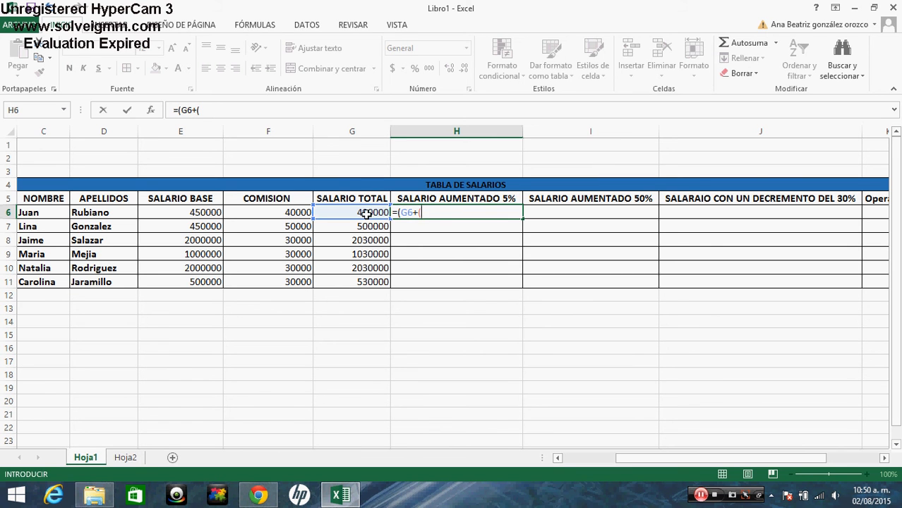
{"action": "left_click", "coordinate": [366, 213]}
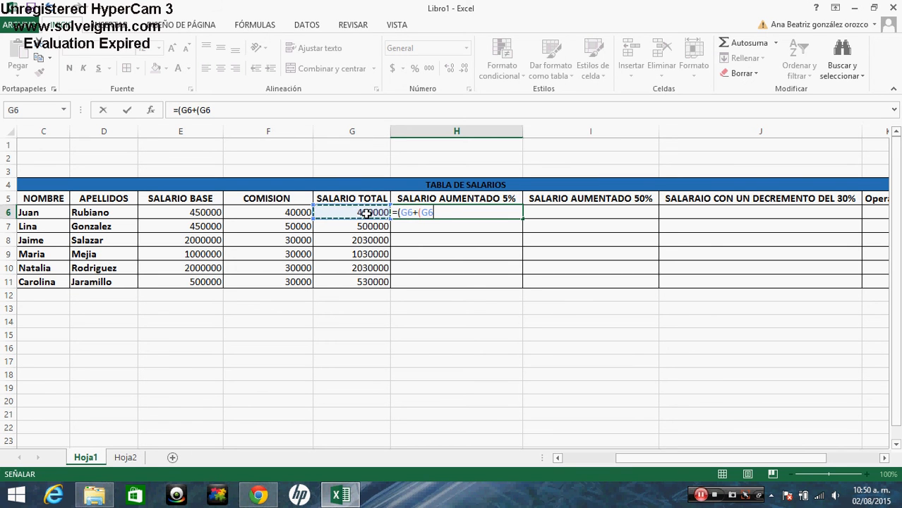
{"action": "type", "text": "*"}
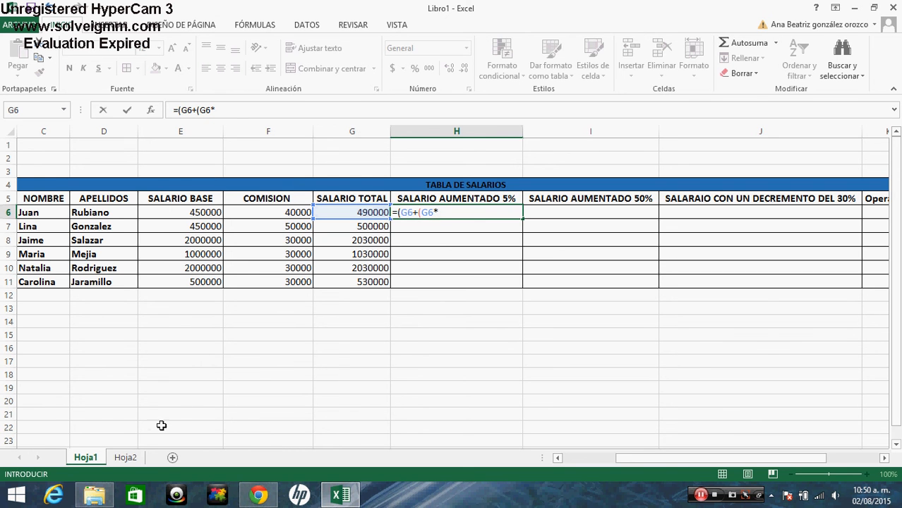
{"action": "left_click", "coordinate": [125, 458]}
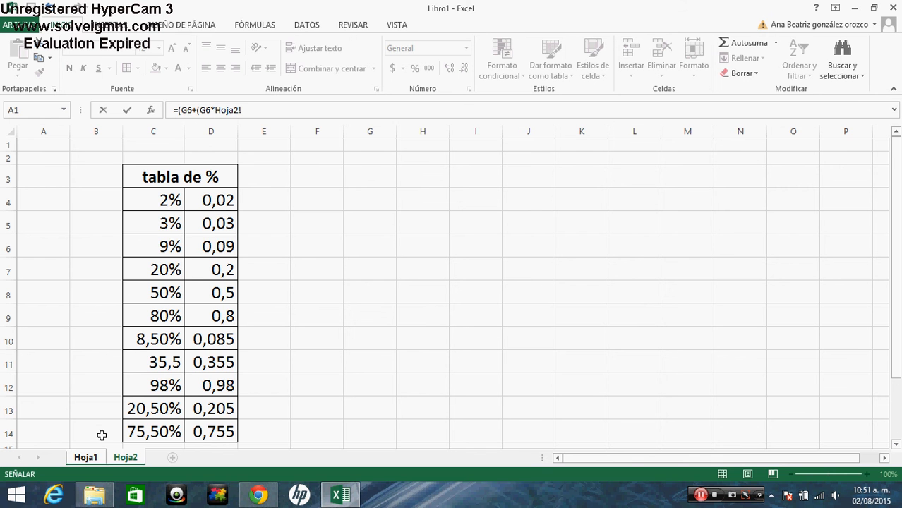
{"action": "left_click", "coordinate": [92, 459]}
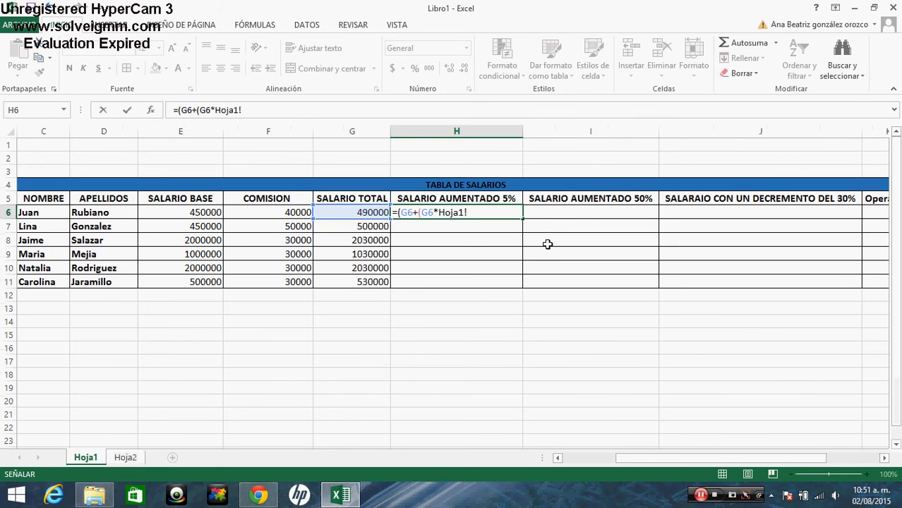
{"action": "key", "text": "BackSpace"}
{"action": "key", "text": "BackSpace"}
{"action": "key", "text": "BackSpace"}
{"action": "key", "text": "BackSpace"}
{"action": "key", "text": "BackSpace"}
{"action": "key", "text": "BackSpace"}
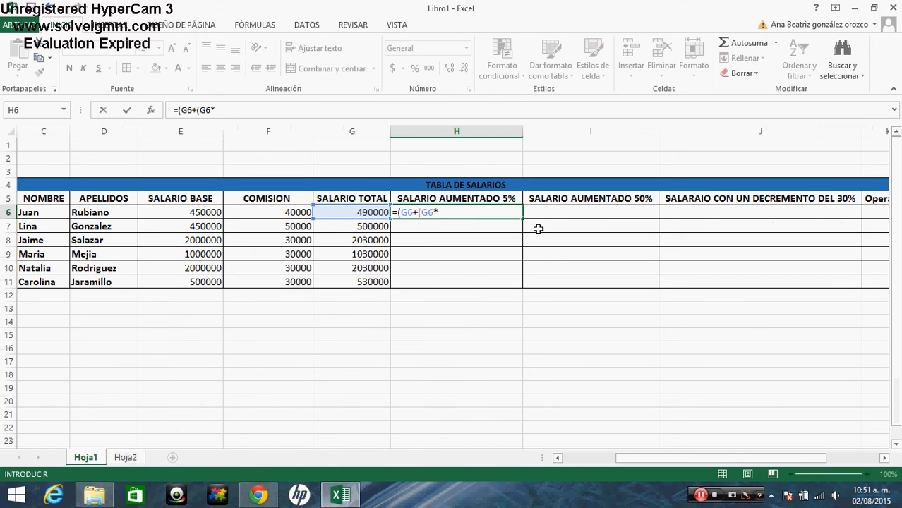
Complete the H6 formula with the factor 0,05 so that it reads =(G6+(G6*0,05)), and select the cell
{"action": "type", "text": "0,05)"}
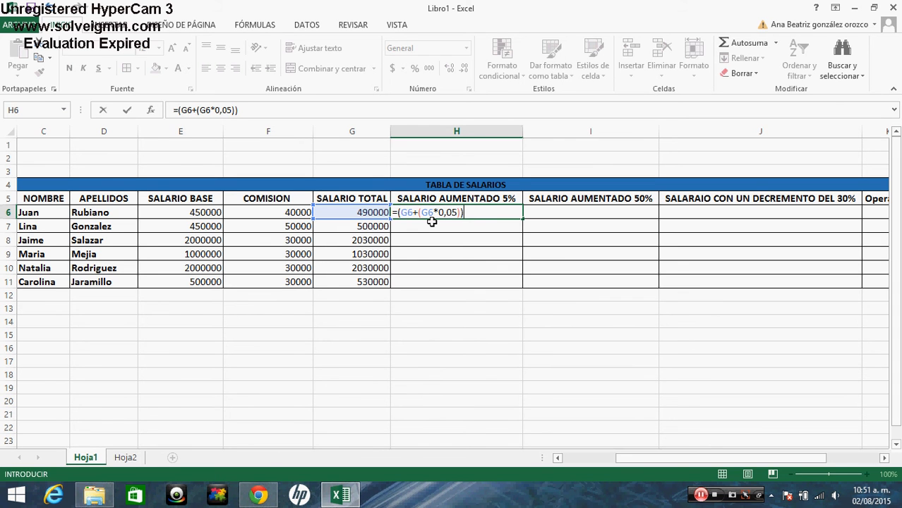
{"action": "key", "text": "Return"}
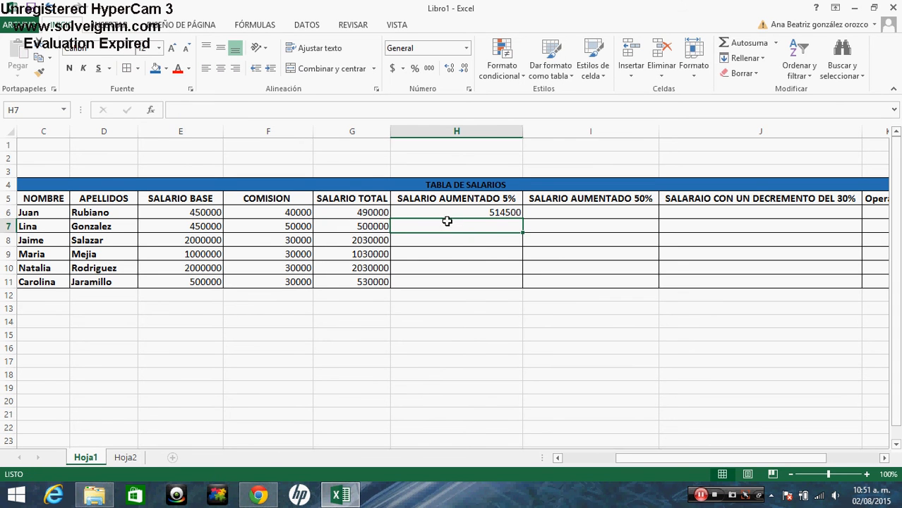
{"action": "left_click", "coordinate": [487, 215]}
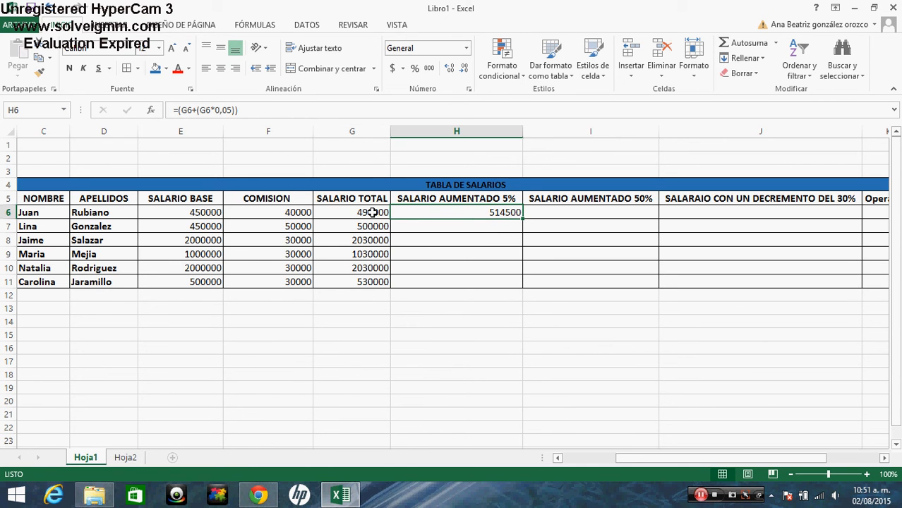
Enter the 5% increase formula =(G7+(G7*0,05)) in H7, referencing the SALARIO TOTAL cell
{"action": "left_click", "coordinate": [488, 226]}
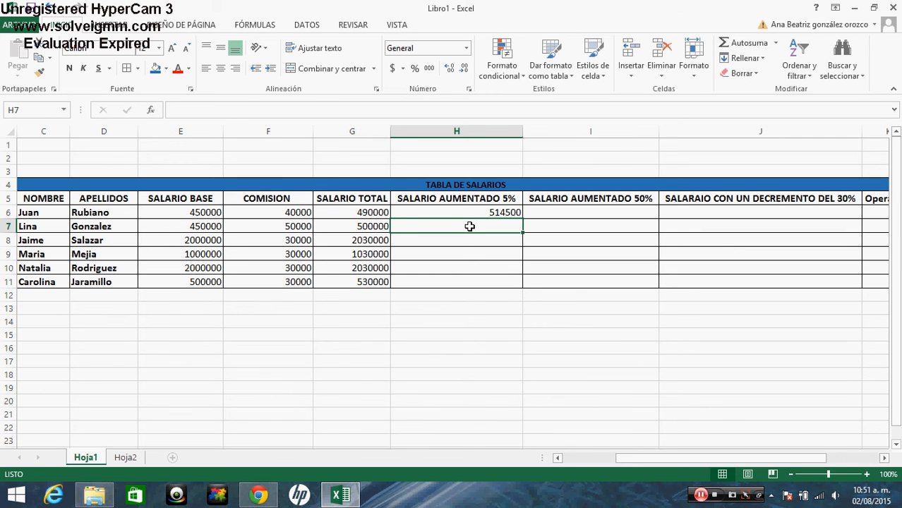
{"action": "type", "text": "?"}
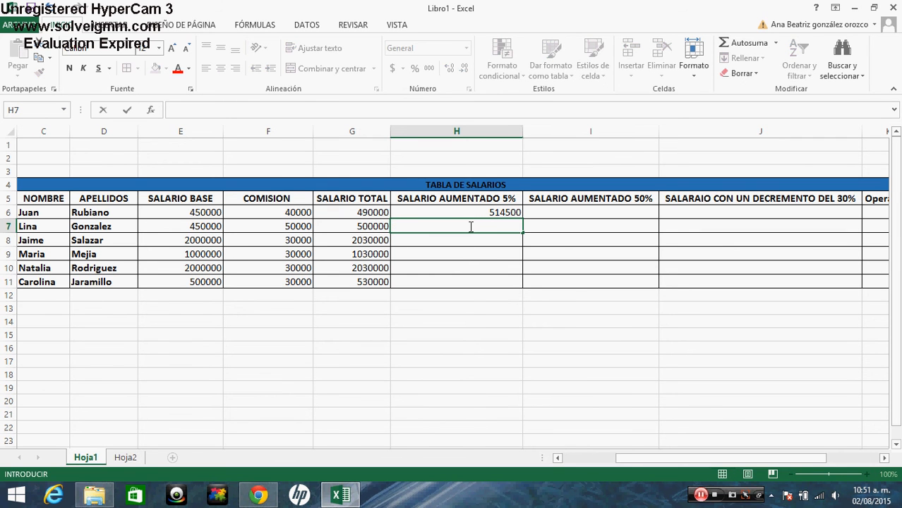
{"action": "type", "text": "="}
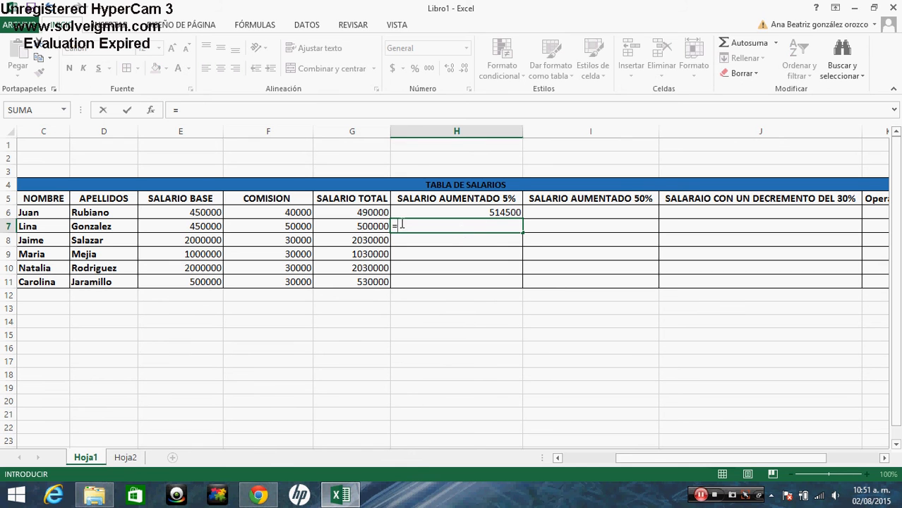
{"action": "left_click", "coordinate": [376, 227]}
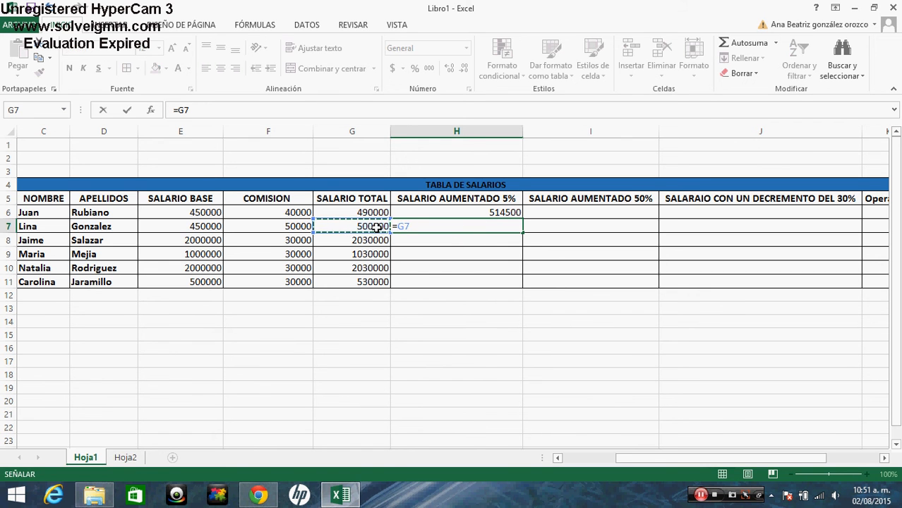
{"action": "type", "text": "*"}
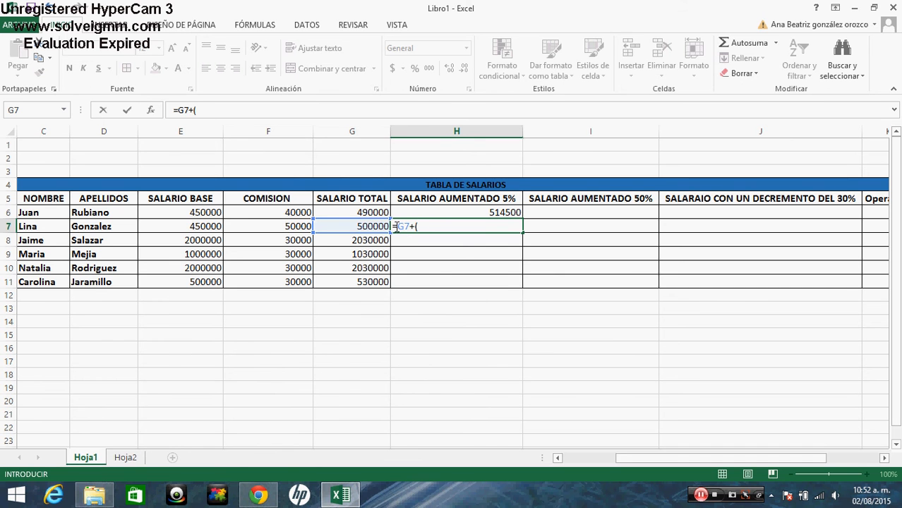
{"action": "left_click", "coordinate": [369, 226]}
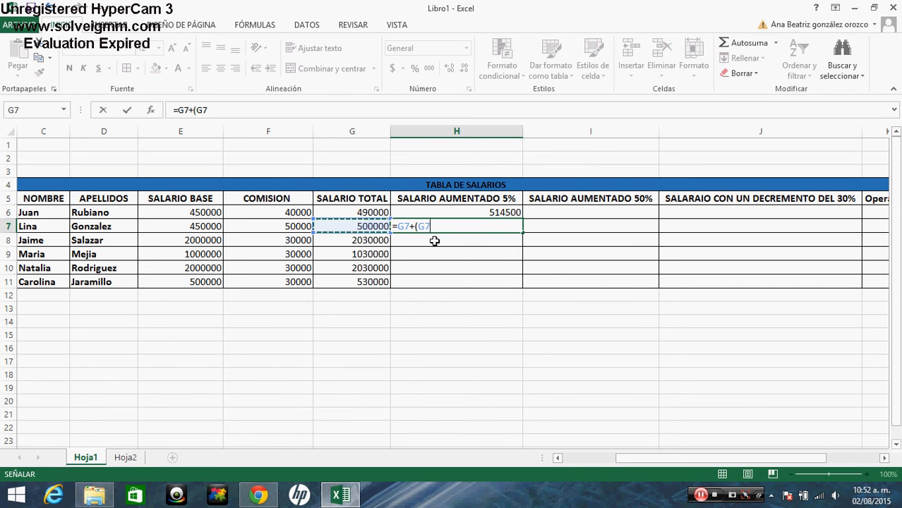
{"action": "type", "text": "*"}
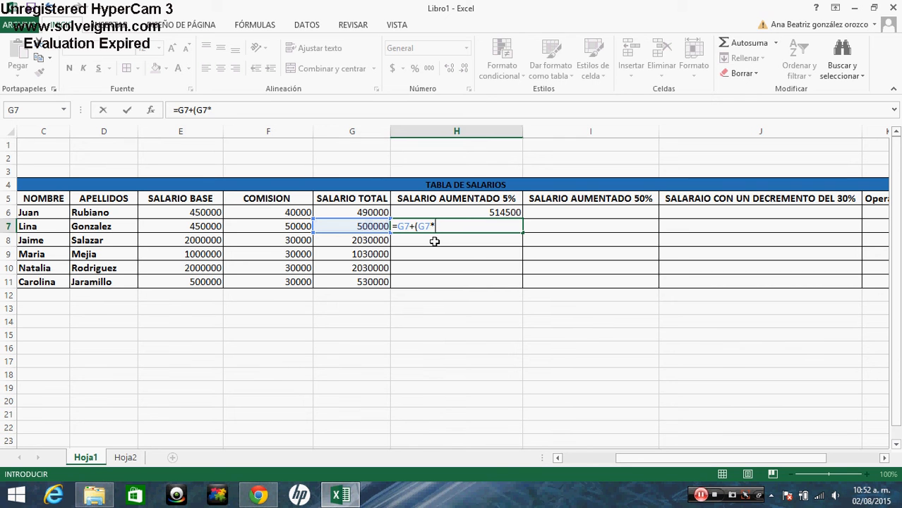
{"action": "type", "text": "0,05"}
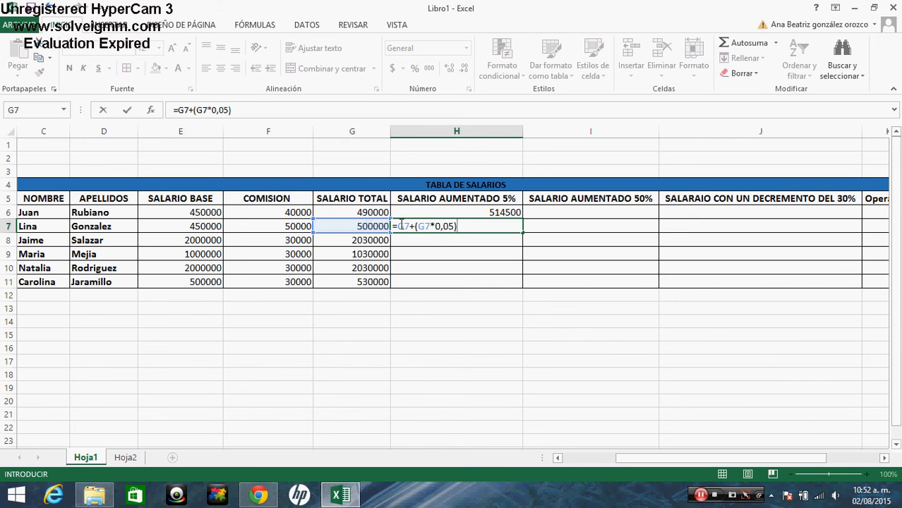
{"action": "left_click", "coordinate": [417, 226]}
{"action": "type", "text": "("}
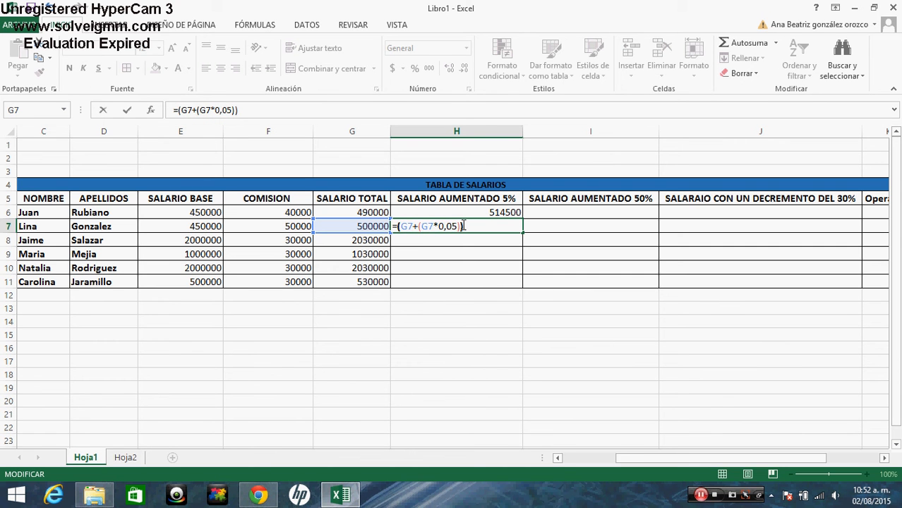
{"action": "key", "text": "Return"}
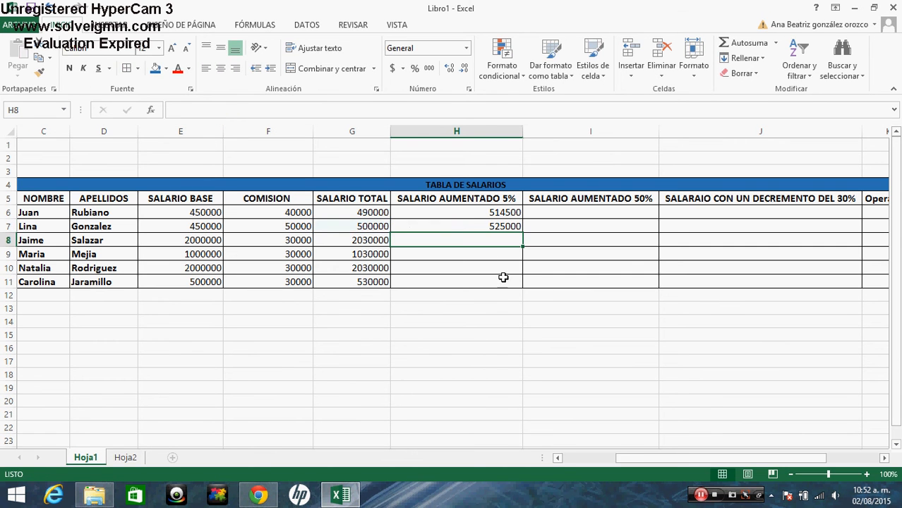
Fill the H7 formula down to H11 to calculate the 5% increased salary for the remaining employees
{"action": "left_click", "coordinate": [502, 321]}
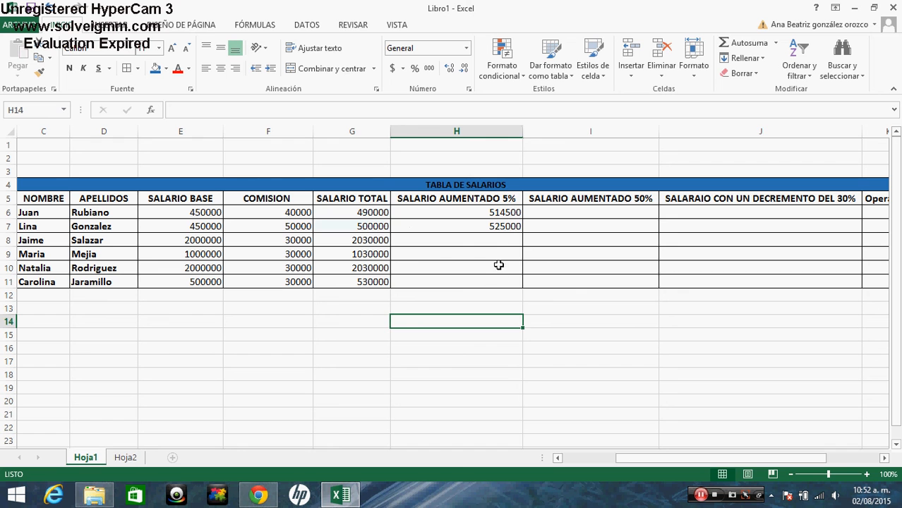
{"action": "left_click", "coordinate": [505, 228]}
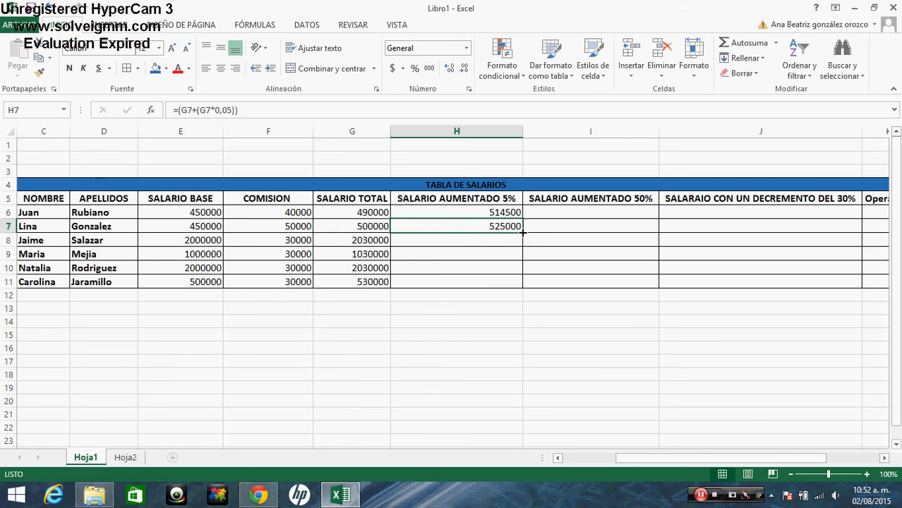
{"action": "left_click_drag", "start_coordinate": [523, 231], "coordinate": [514, 283]}
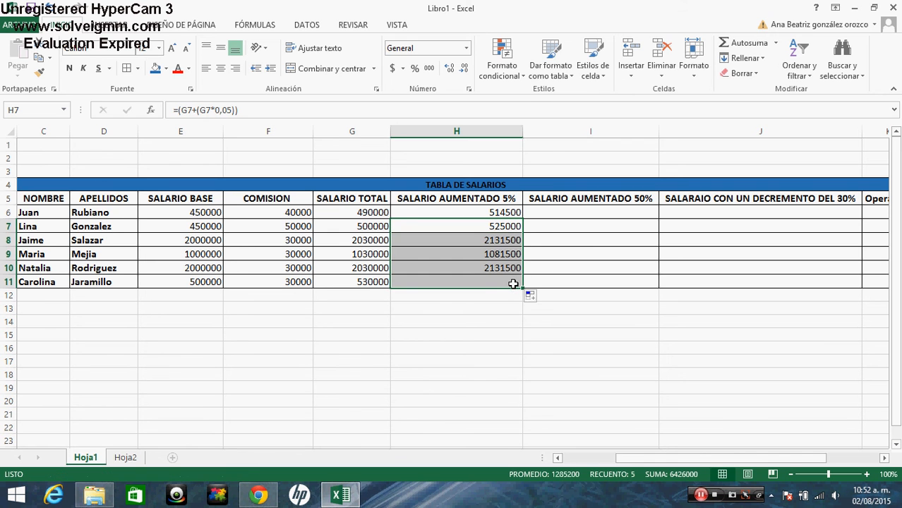
{"action": "left_click", "coordinate": [491, 310]}
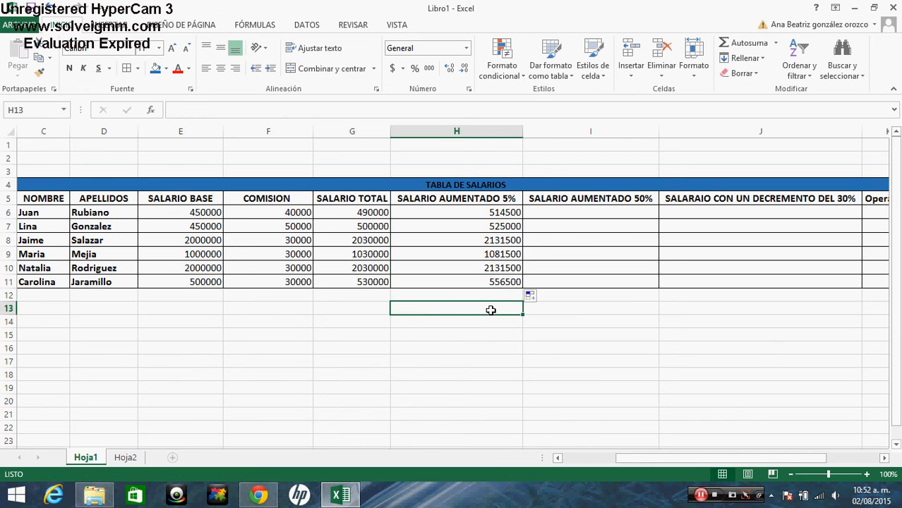
{"action": "key", "text": "Up"}
{"action": "key", "text": "Up"}
{"action": "key", "text": "Up"}
{"action": "key", "text": "Up"}
{"action": "key", "text": "Up"}
{"action": "key", "text": "Up"}
{"action": "key", "text": "Up"}
{"action": "key", "text": "Right"}
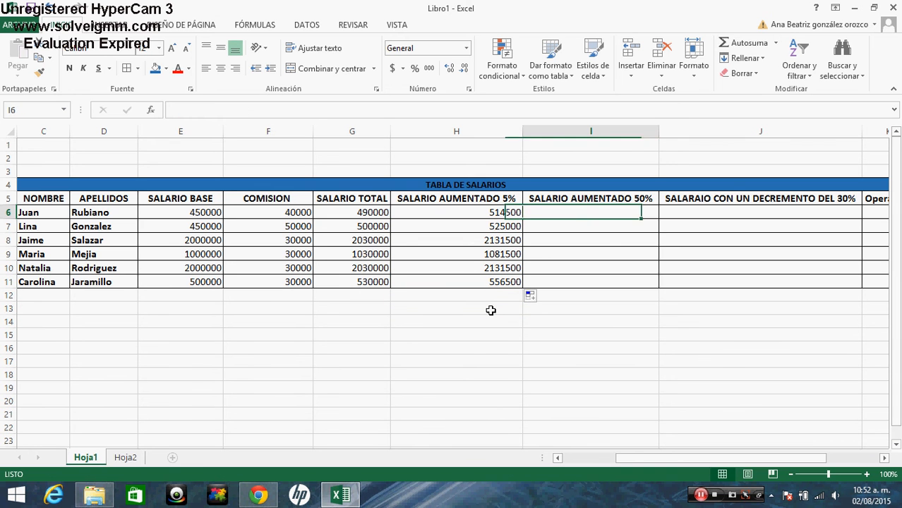
{"action": "key", "text": "Right"}
{"action": "key", "text": "Left"}
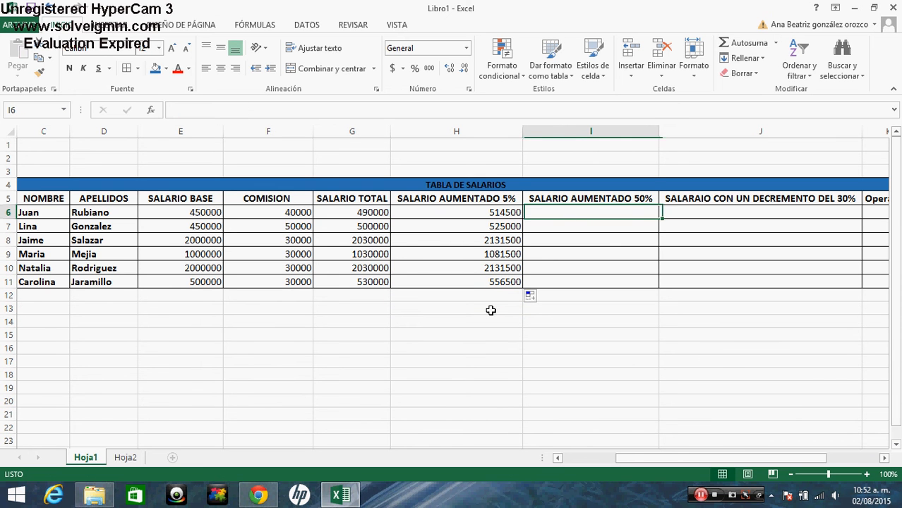
{"action": "key", "text": "Right"}
{"action": "key", "text": "Left"}
Change the header in I5 to SALARIO AUMENTADO 55%
{"action": "left_click", "coordinate": [643, 199]}
{"action": "double_click", "coordinate": [643, 199]}
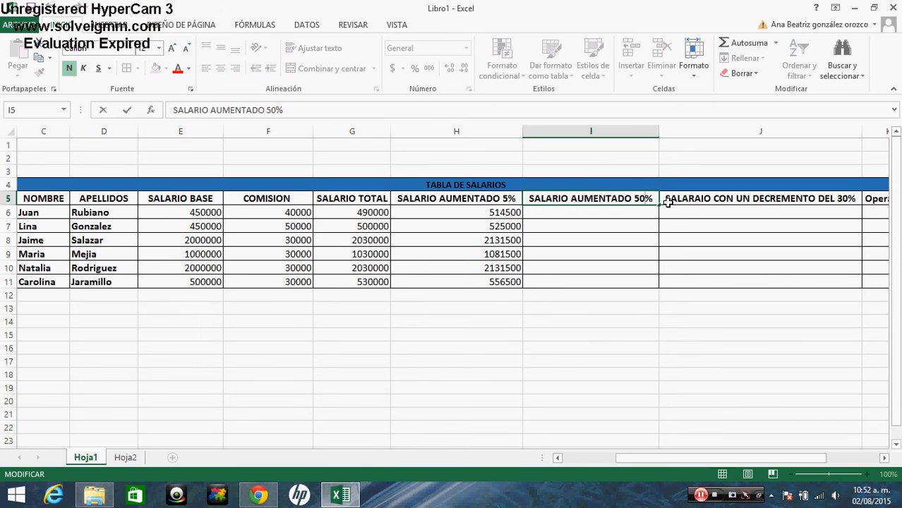
{"action": "key", "text": "BackSpace"}
{"action": "type", "text": "5"}
{"action": "key", "text": "Return"}
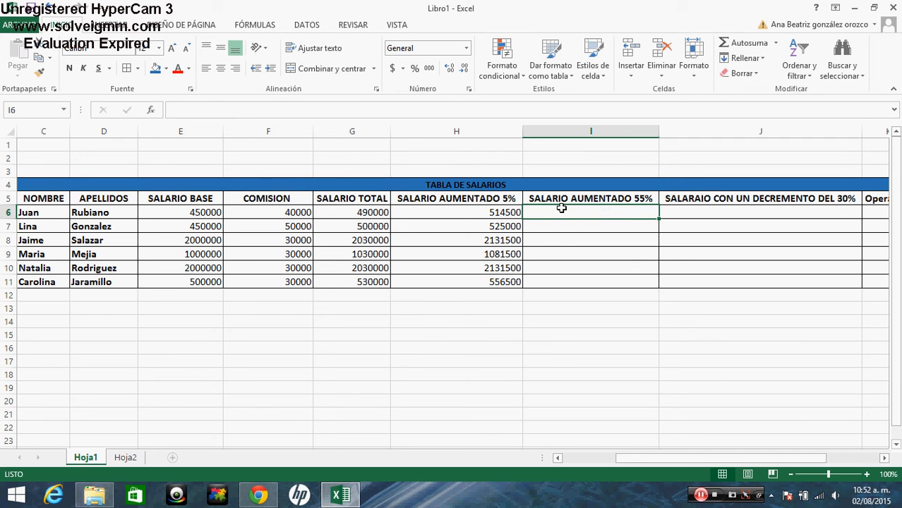
Begin the percentage increase formula in I6 with =(G6+(G6*, referencing the SALARIO TOTAL cell
{"action": "type", "text": "="}
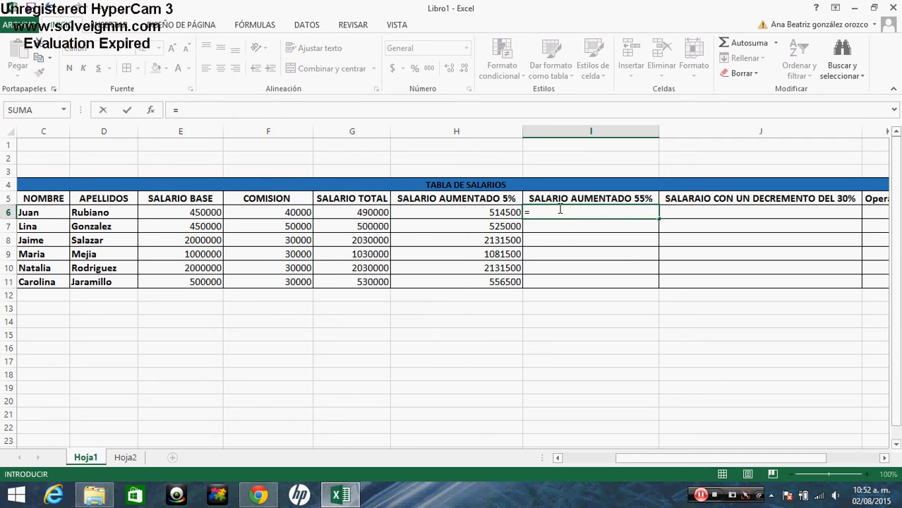
{"action": "left_click", "coordinate": [373, 213]}
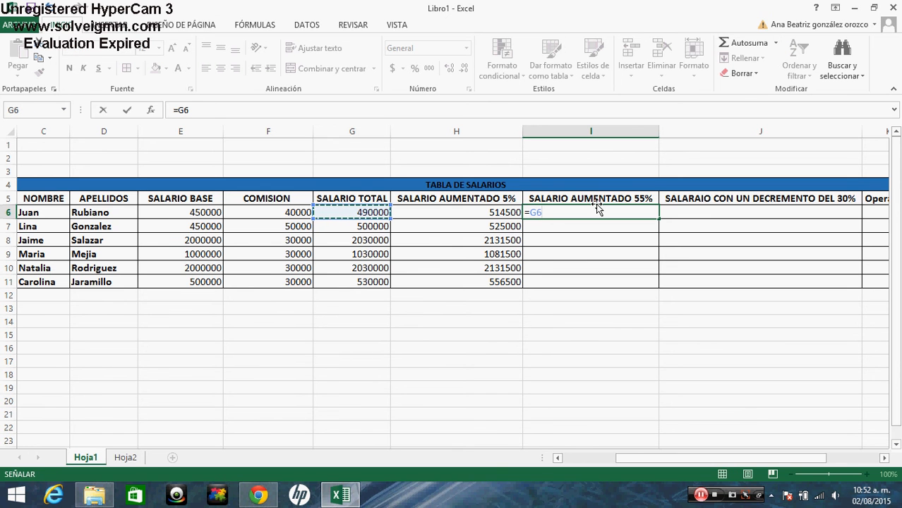
{"action": "type", "text": "+("}
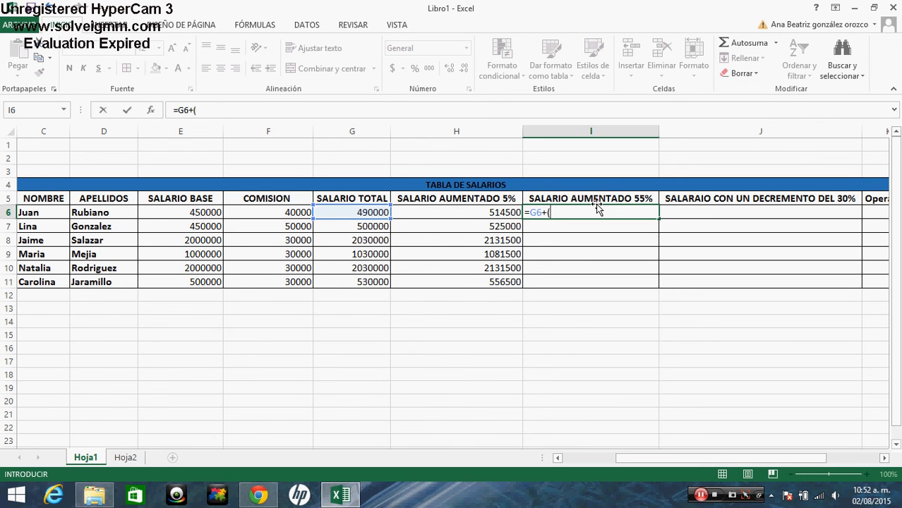
{"action": "left_click", "coordinate": [530, 212]}
{"action": "type", "text": "("}
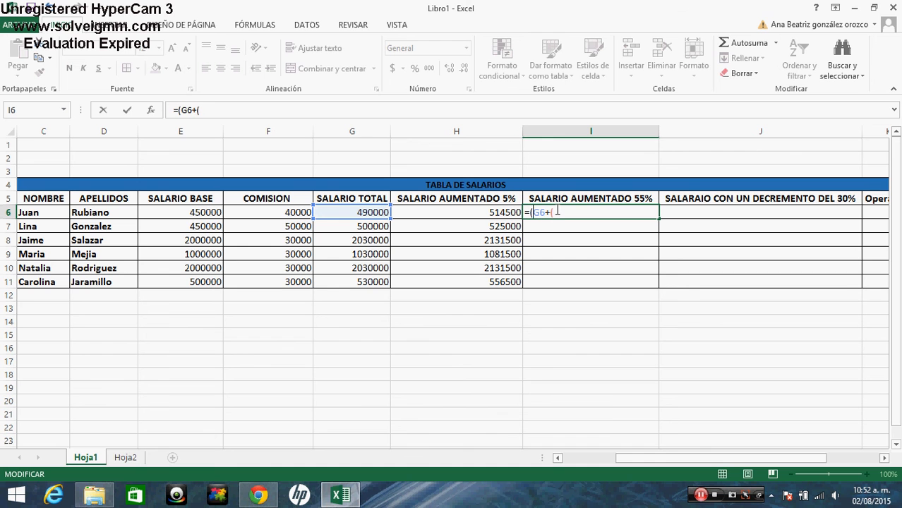
{"action": "left_click", "coordinate": [367, 213]}
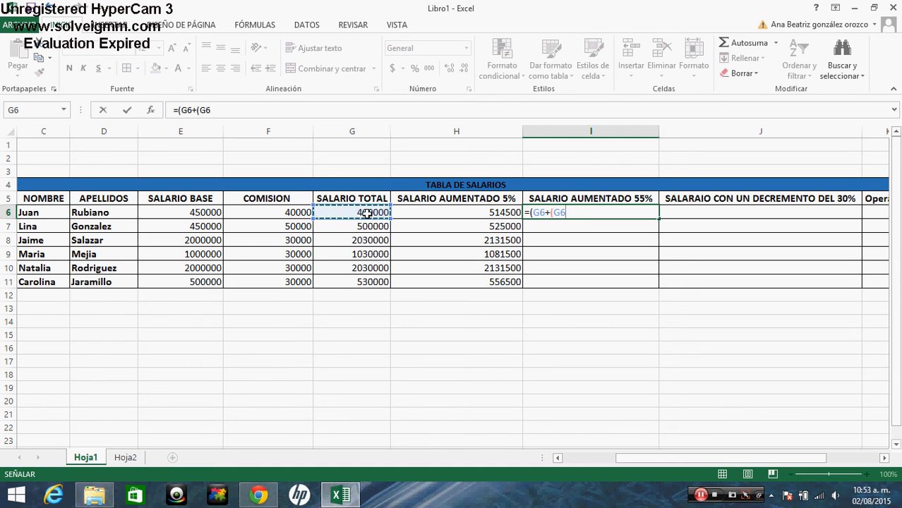
{"action": "type", "text": "*"}
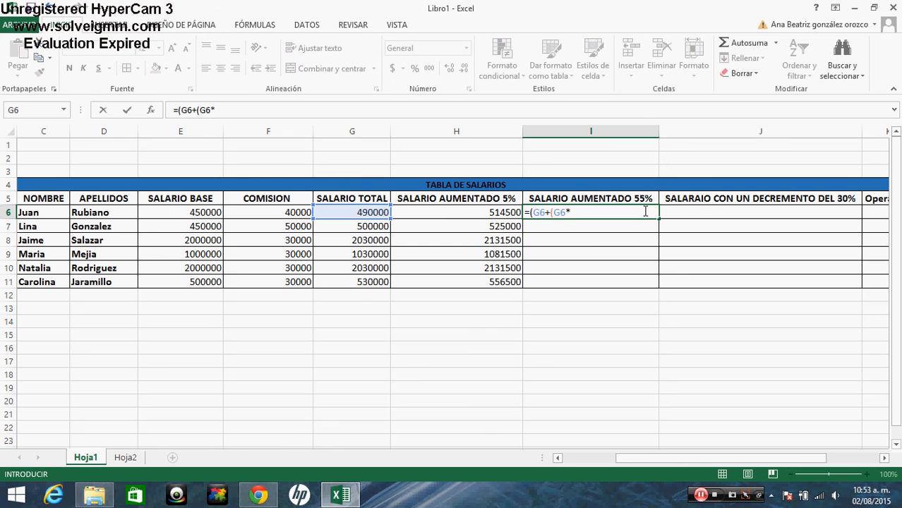
Consult the tabla de % on Hoja2, return to Hoja1 and remove the stray Hoja2 reference from the I6 formula
{"action": "left_click", "coordinate": [126, 457]}
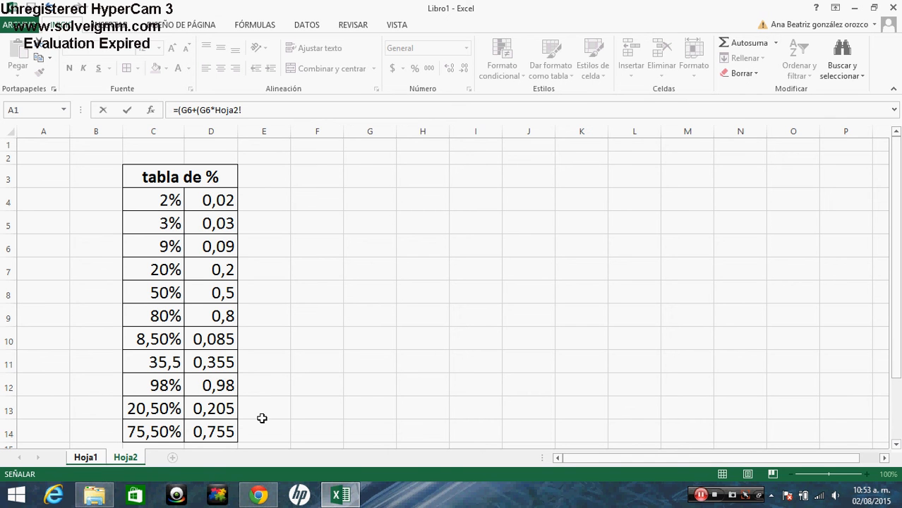
{"action": "left_click", "coordinate": [88, 457]}
{"action": "key", "text": "BackSpace"}
{"action": "key", "text": "BackSpace"}
{"action": "key", "text": "BackSpace"}
{"action": "key", "text": "BackSpace"}
{"action": "key", "text": "BackSpace"}
{"action": "key", "text": "BackSpace"}
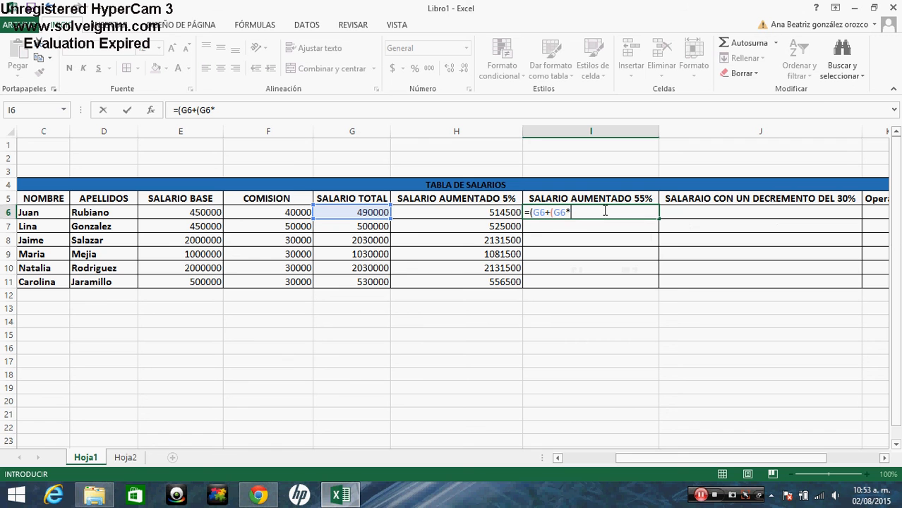
Complete the I6 formula with the factor 0,55 so that it reads =(G6+(G6*0,55)), and review it
{"action": "type", "text": "0,55))"}
{"action": "key", "text": "Return"}
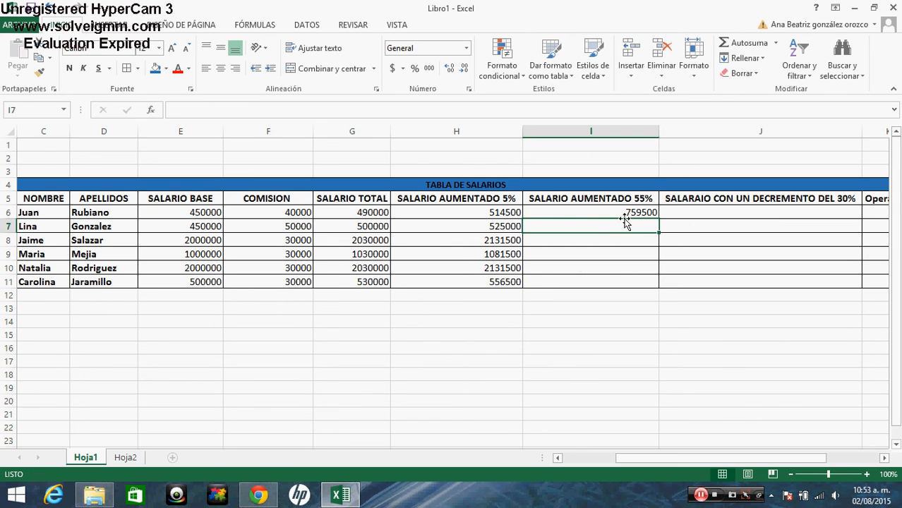
{"action": "left_click", "coordinate": [637, 213]}
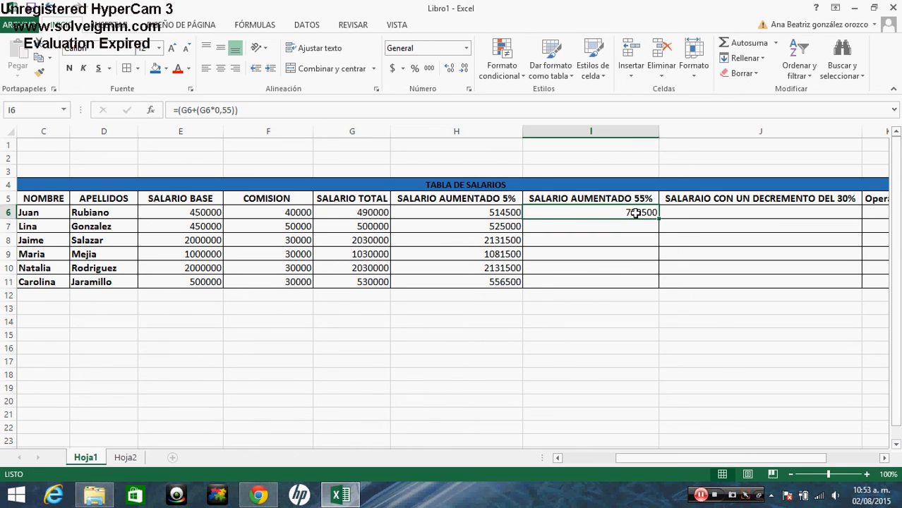
{"action": "left_click", "coordinate": [229, 110]}
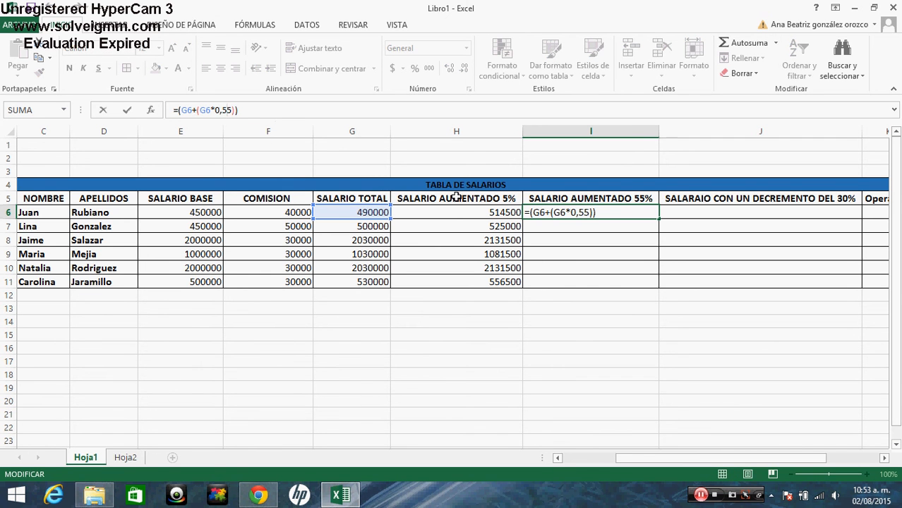
{"action": "key", "text": "ctrl+Return"}
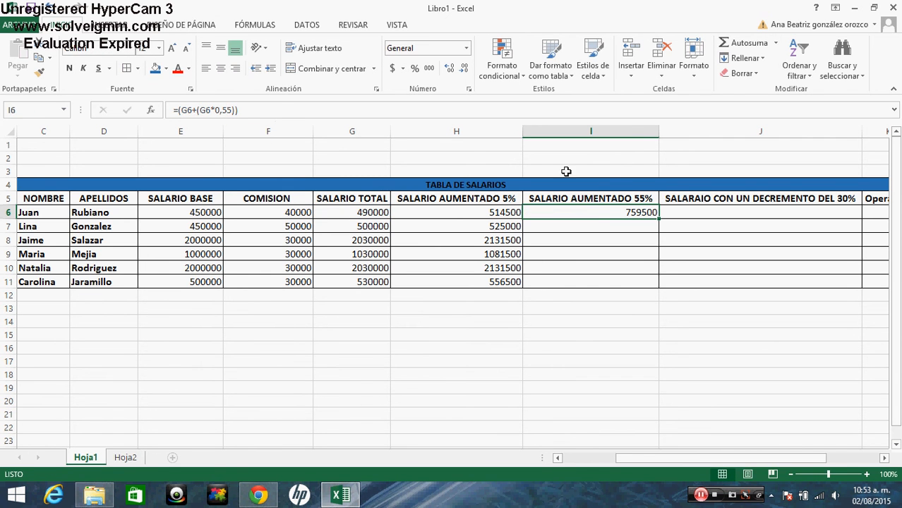
Change the header in I5 to SALARIO AUMENTADO 38%
{"action": "double_click", "coordinate": [645, 199]}
{"action": "key", "text": "BackSpace"}
{"action": "key", "text": "BackSpace"}
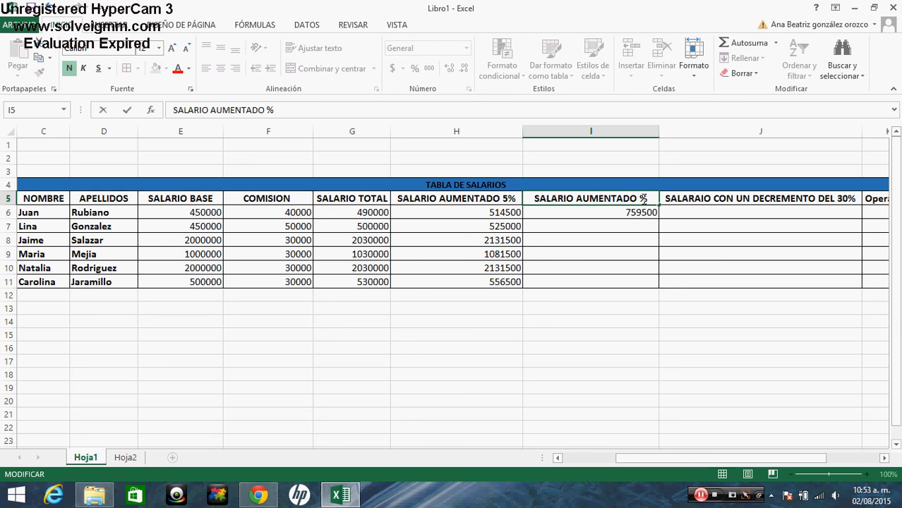
{"action": "type", "text": "38"}
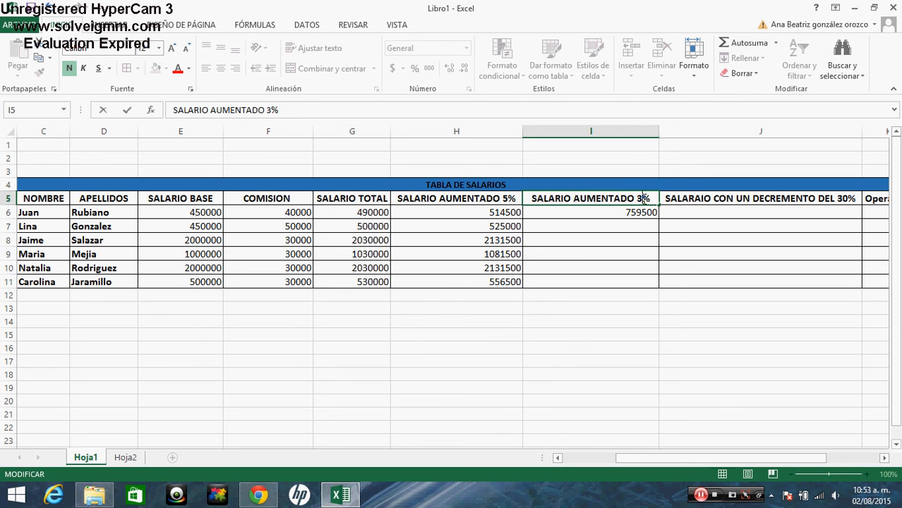
{"action": "left_click", "coordinate": [642, 225]}
Change the percentage factor in the I6 formula to 0,38 so that it reads =(G6+(G6*0,38))
{"action": "left_click", "coordinate": [639, 212]}
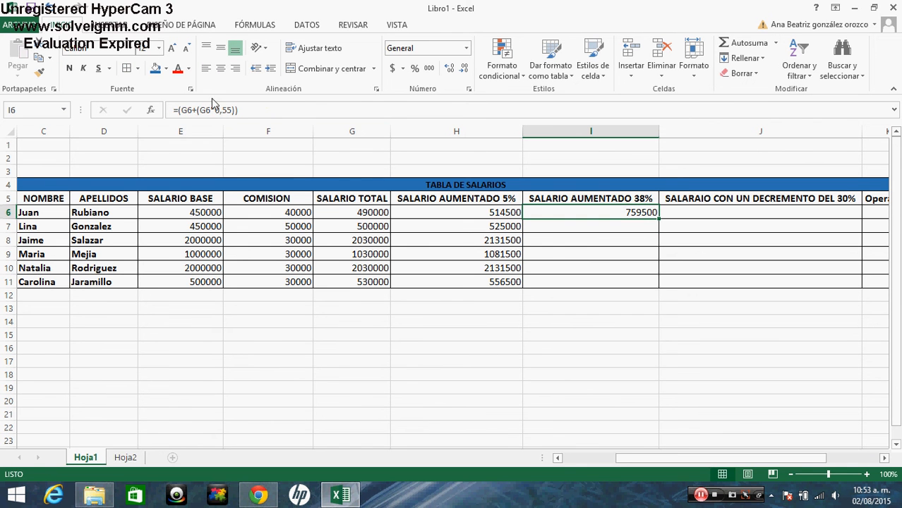
{"action": "double_click", "coordinate": [644, 213]}
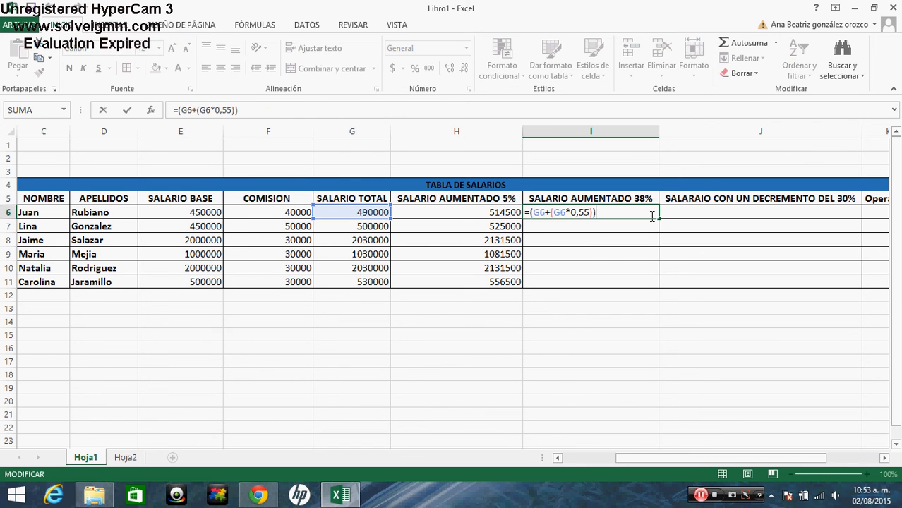
{"action": "key", "text": "Left"}
{"action": "key", "text": "BackSpace"}
{"action": "key", "text": "BackSpace"}
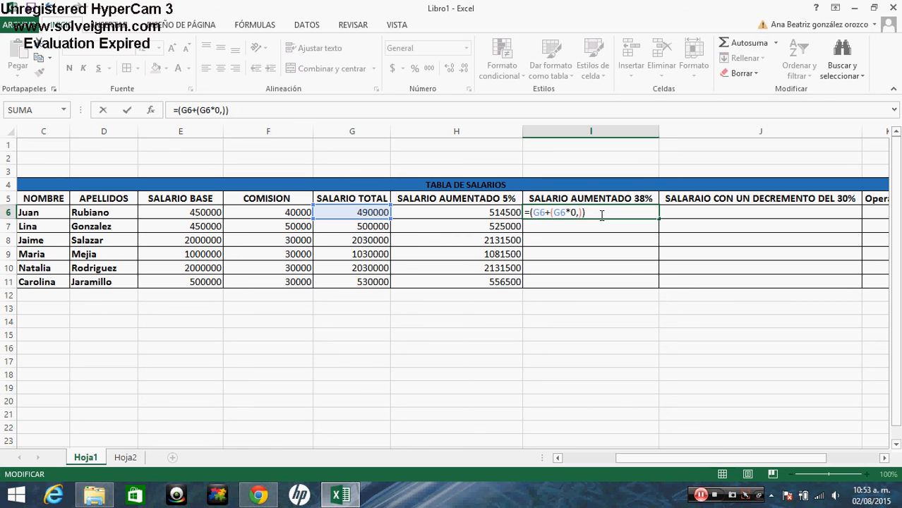
{"action": "type", "text": "38"}
{"action": "key", "text": "Return"}
Change the header in I5 to SALARIO AUMENTADO 2%
{"action": "left_click", "coordinate": [645, 200]}
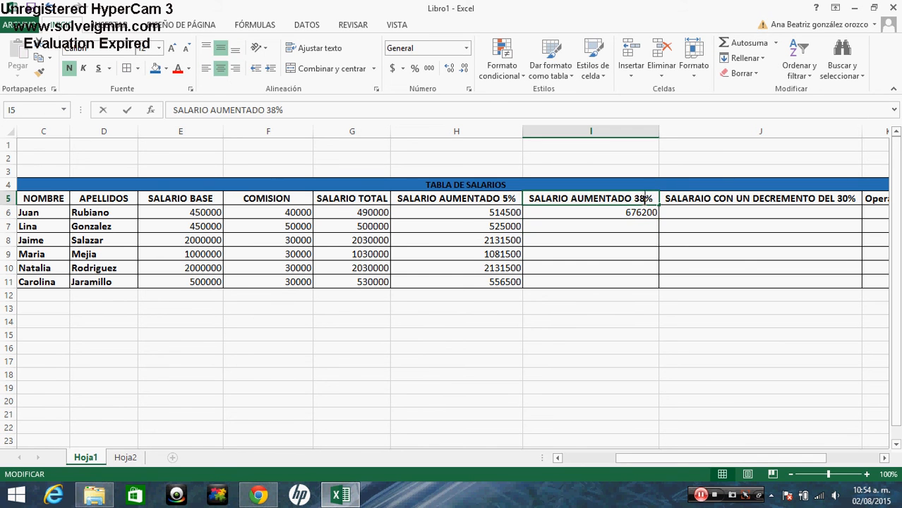
{"action": "double_click", "coordinate": [645, 200]}
{"action": "key", "text": "BackSpace"}
{"action": "key", "text": "BackSpace"}
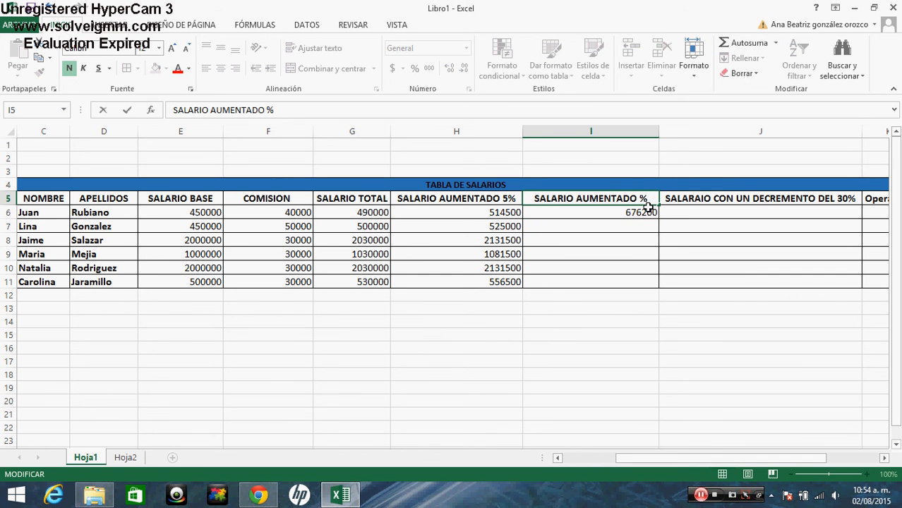
{"action": "type", "text": "5"}
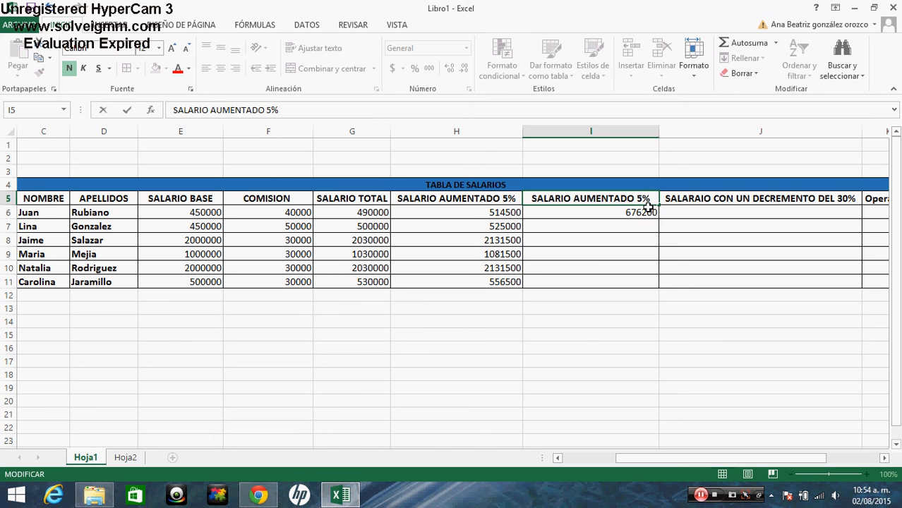
{"action": "key", "text": "BackSpace"}
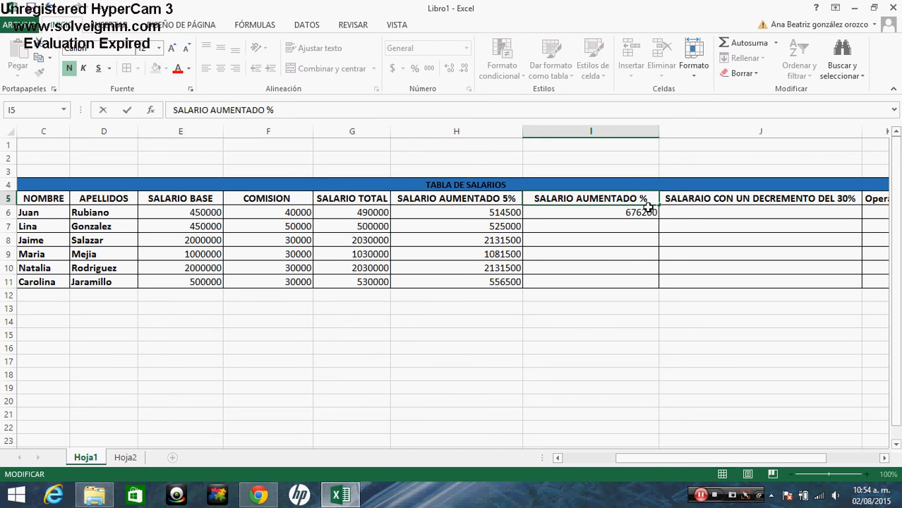
{"action": "type", "text": "2"}
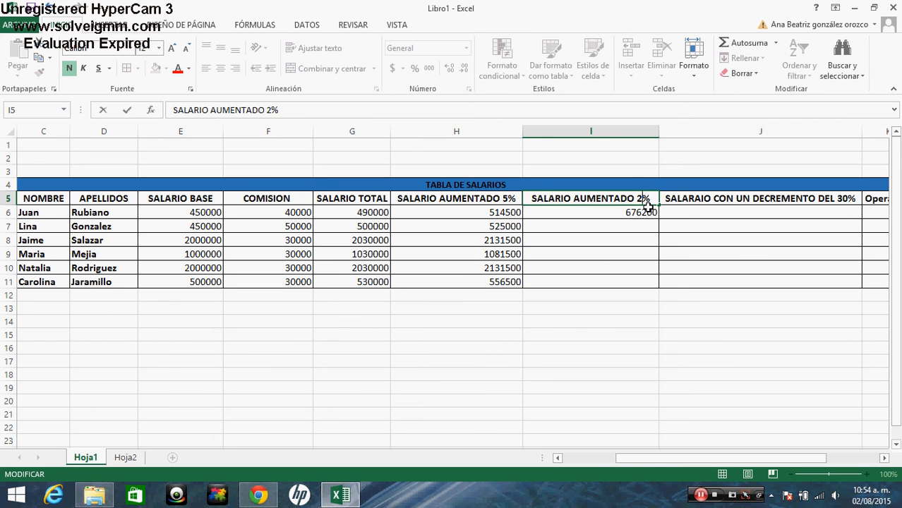
{"action": "left_click", "coordinate": [644, 230]}
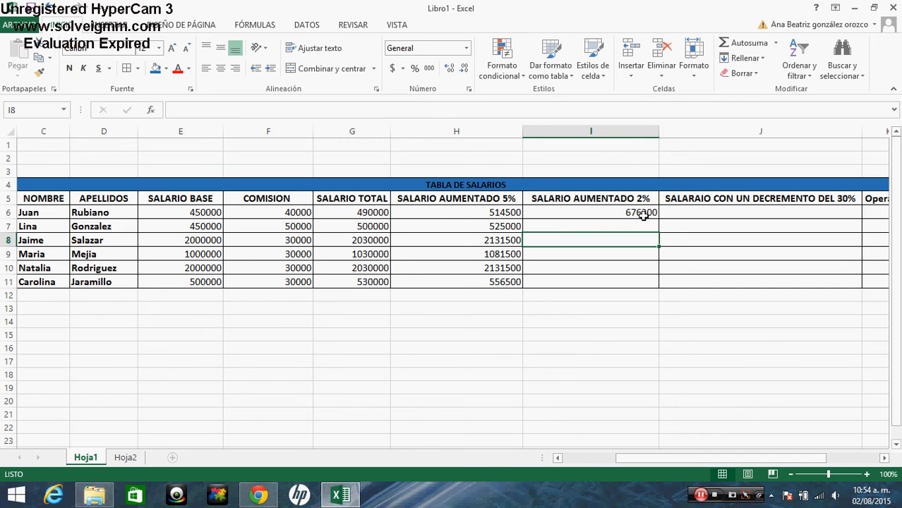
Change the percentage factor in the I6 formula to 0,02 so that it reads =(G6+(G6*0,02))
{"action": "double_click", "coordinate": [643, 213]}
{"action": "left_click", "coordinate": [591, 213]}
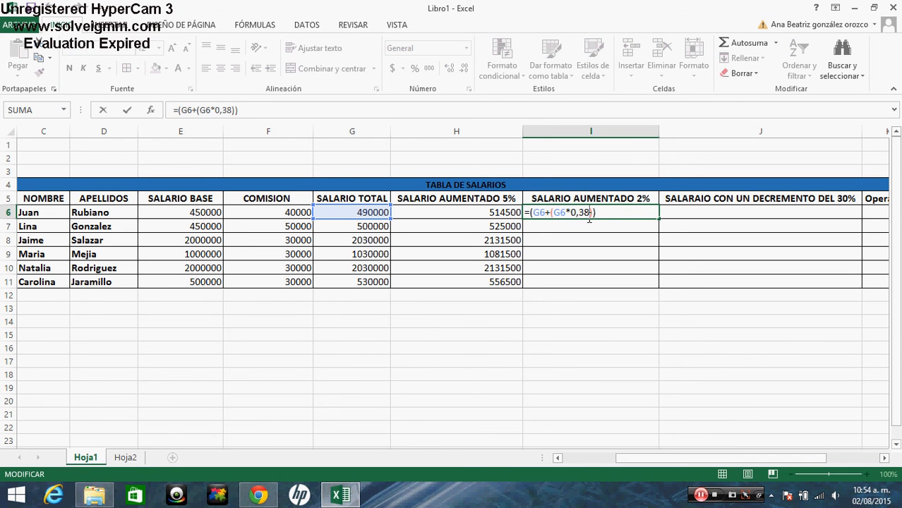
{"action": "key", "text": "BackSpace"}
{"action": "key", "text": "BackSpace"}
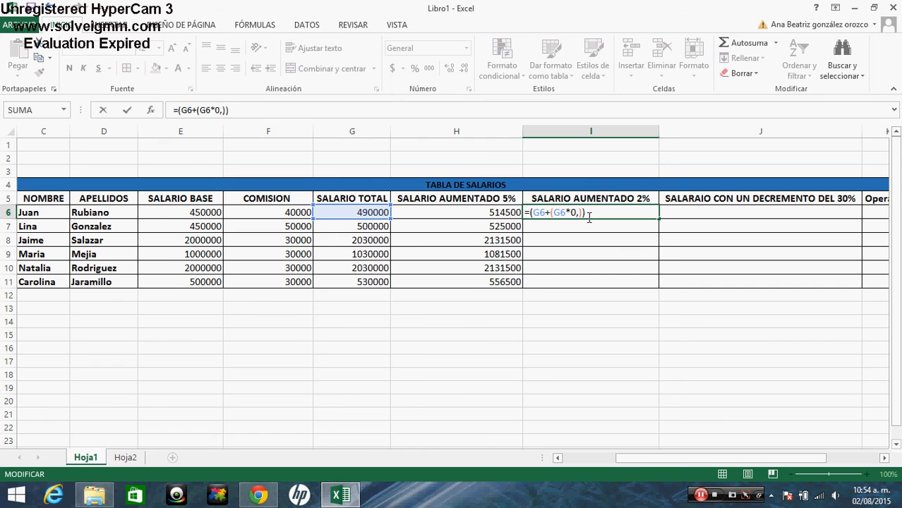
{"action": "type", "text": "2"}
{"action": "key", "text": "BackSpace"}
{"action": "type", "text": "02"}
{"action": "key", "text": "ctrl+Return"}
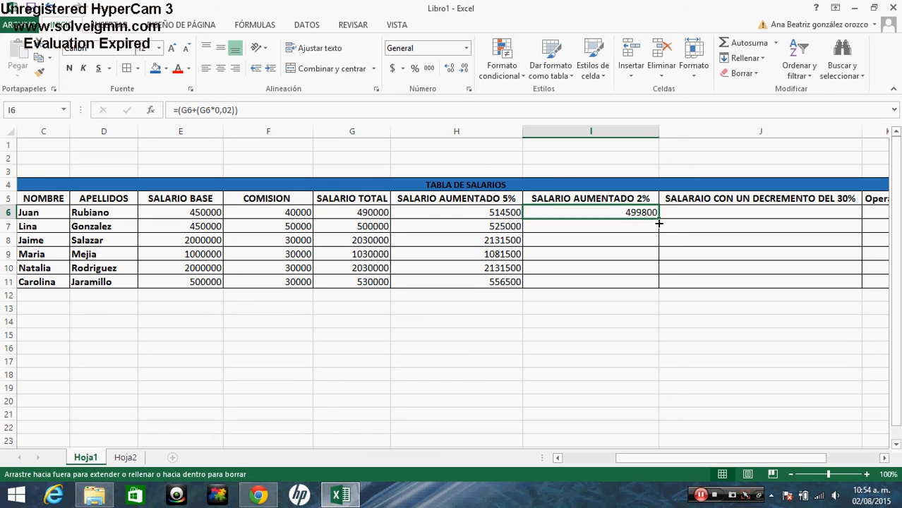
Fill the I6 formula with the 0,02 factor down through I11 and check a copied formula
{"action": "left_click_drag", "start_coordinate": [658, 224], "coordinate": [647, 283]}
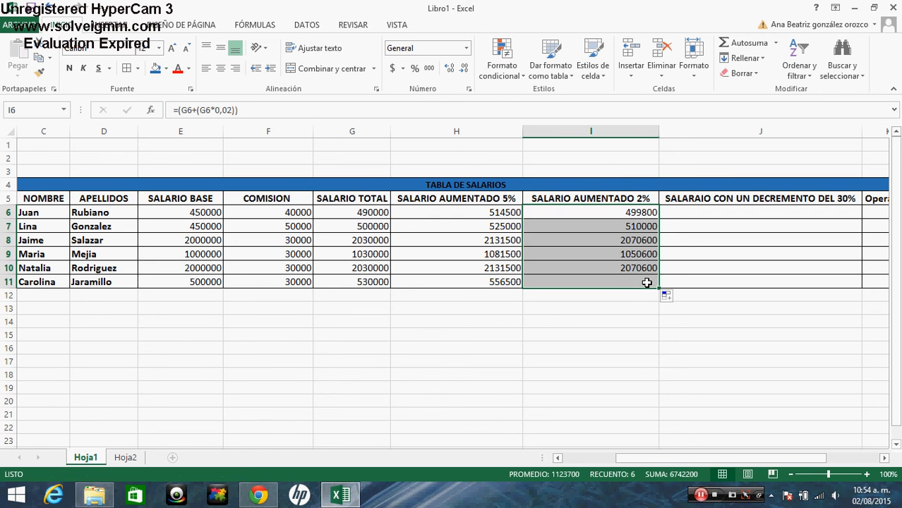
{"action": "left_click", "coordinate": [681, 250]}
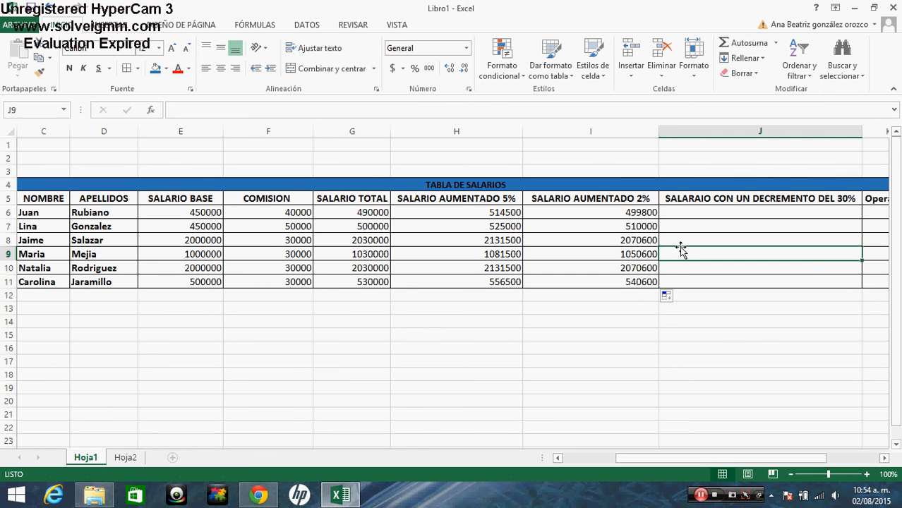
{"action": "key", "text": "Right"}
{"action": "key", "text": "Left"}
{"action": "key", "text": "Left"}
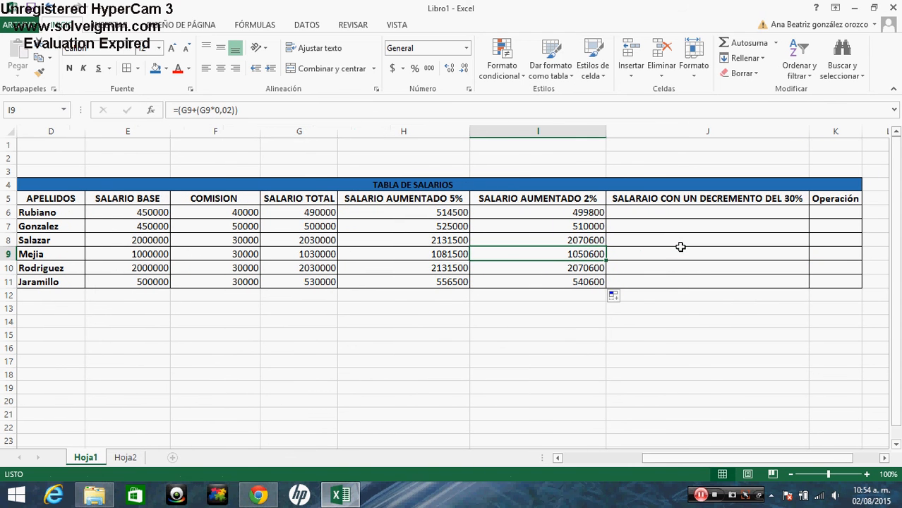
Change the header in I5 to SALARIO AUMENTADO 2,5%
{"action": "double_click", "coordinate": [593, 198]}
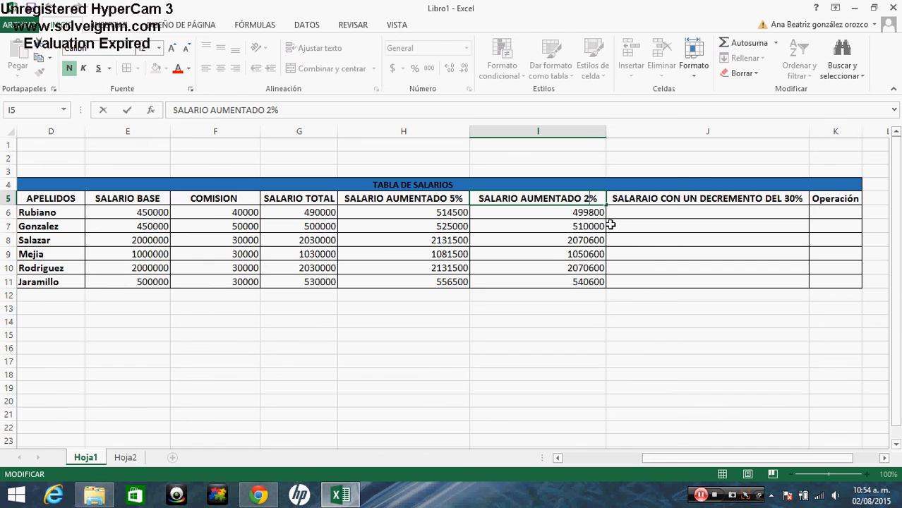
{"action": "type", "text": ",5"}
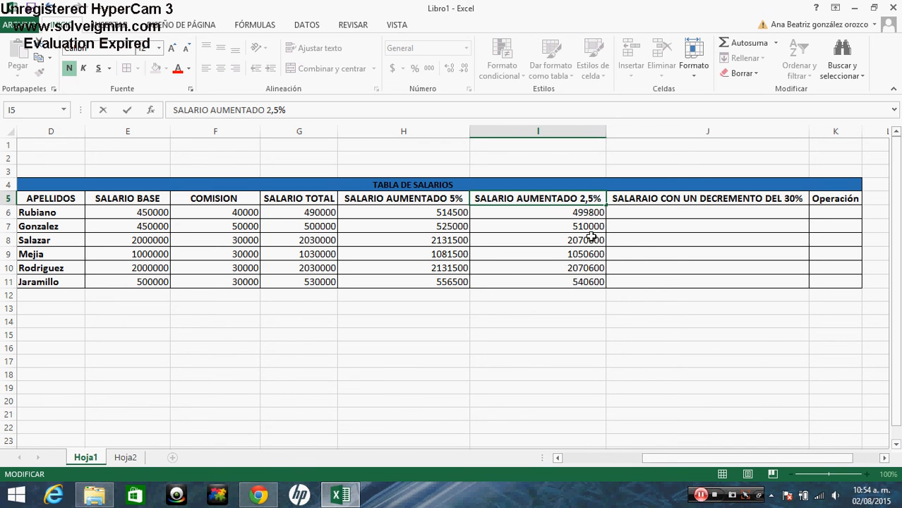
{"action": "left_click", "coordinate": [588, 240]}
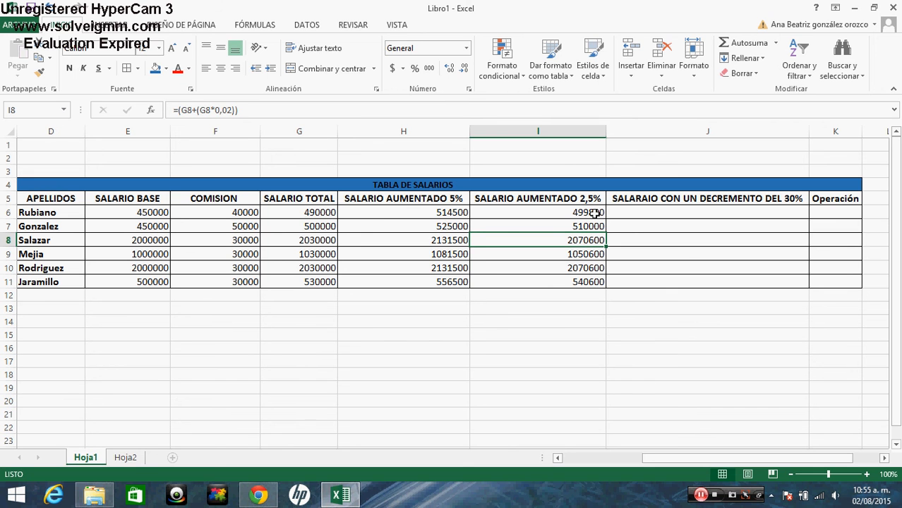
Change the I6 formula to =(G6+(G6*0,025)) and fill it down through I11
{"action": "left_click", "coordinate": [595, 214]}
{"action": "double_click", "coordinate": [595, 213]}
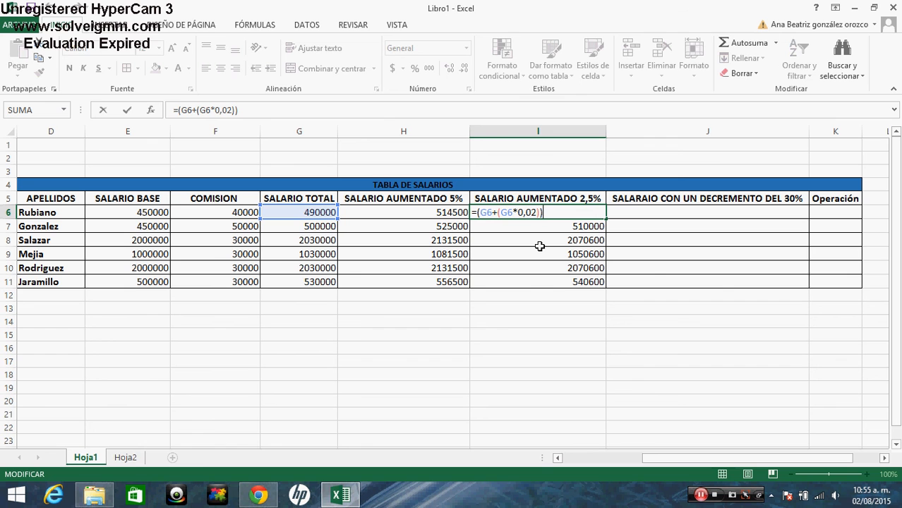
{"action": "key", "text": "Left"}
{"action": "key", "text": "Left"}
{"action": "key", "text": "BackSpace"}
{"action": "key", "text": "BackSpace"}
{"action": "key", "text": "BackSpace"}
{"action": "key", "text": "BackSpace"}
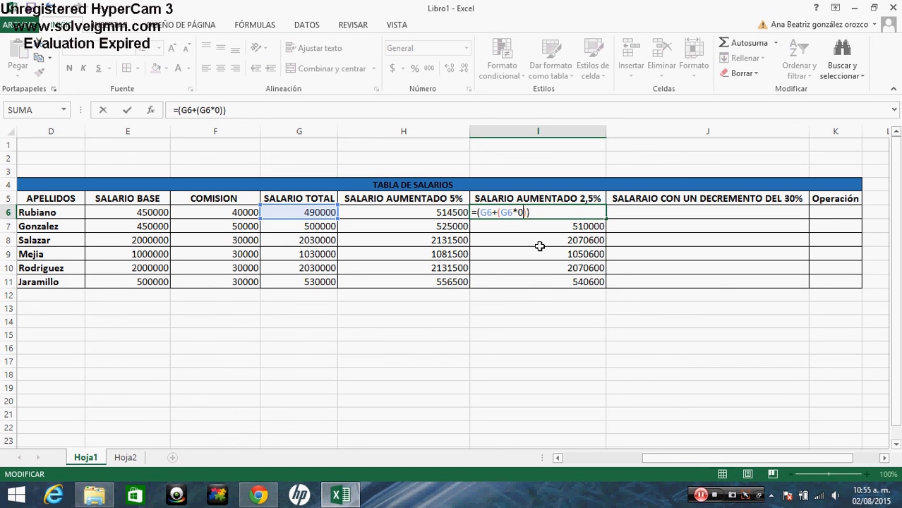
{"action": "type", "text": "0,025"}
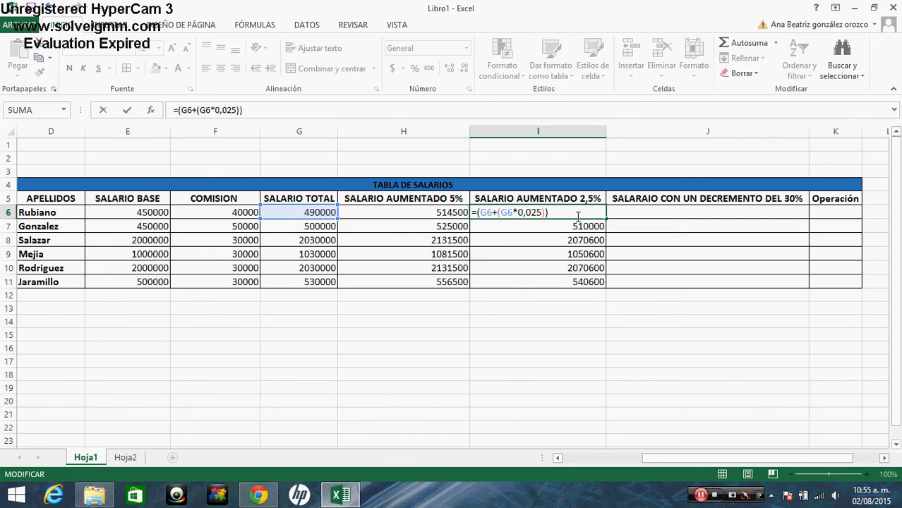
{"action": "key", "text": "Return"}
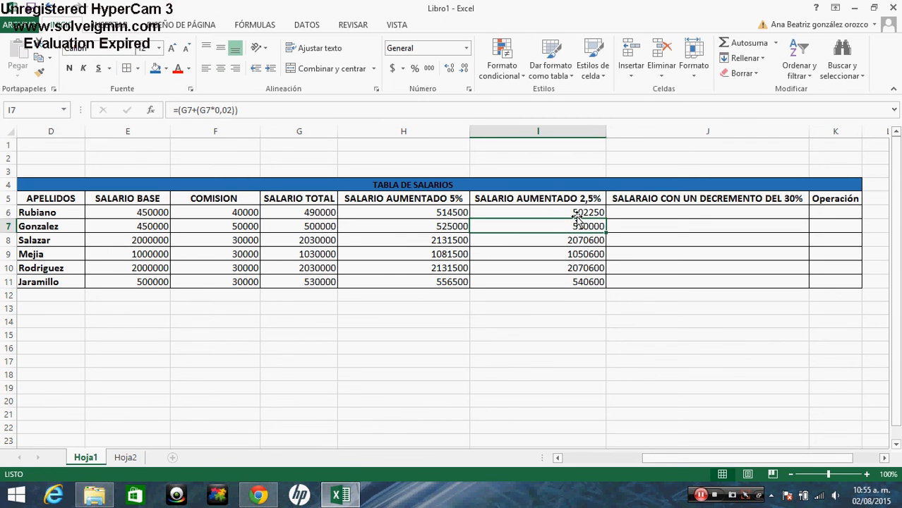
{"action": "left_click", "coordinate": [579, 211]}
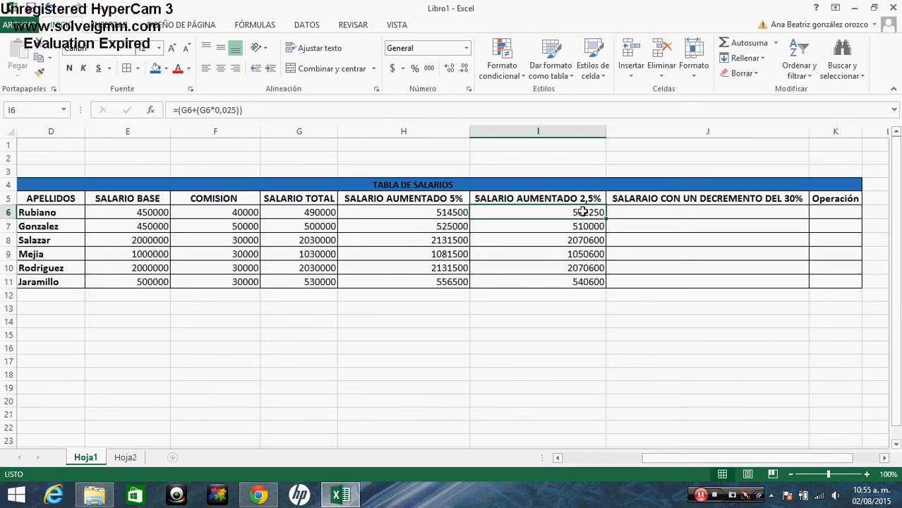
{"action": "left_click_drag", "start_coordinate": [606, 220], "coordinate": [601, 286]}
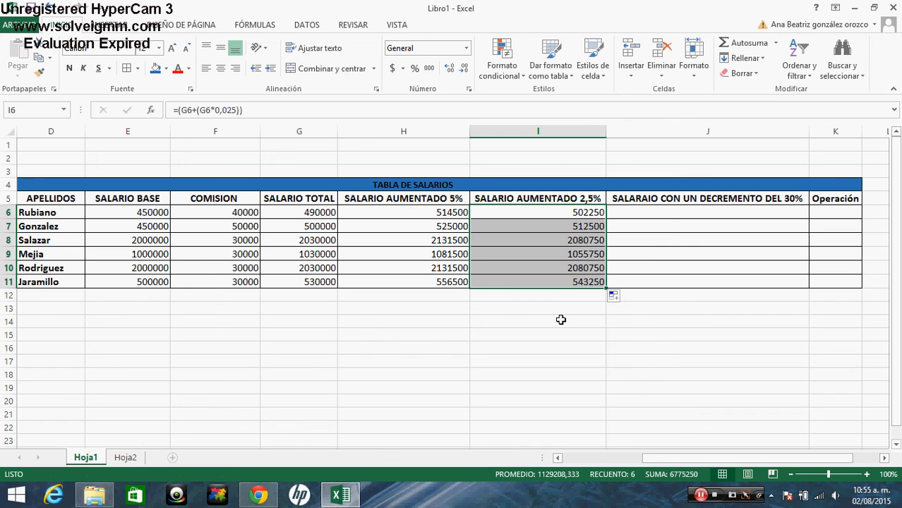
Review the headers and first-row cells of the 5% and 2,5% increase columns and the 30% decrease column
{"action": "left_click", "coordinate": [697, 214]}
{"action": "key", "text": "Left"}
{"action": "key", "text": "Left"}
{"action": "key", "text": "Left"}
{"action": "key", "text": "Right"}
{"action": "key", "text": "Right"}
{"action": "key", "text": "Right"}
{"action": "key", "text": "Right"}
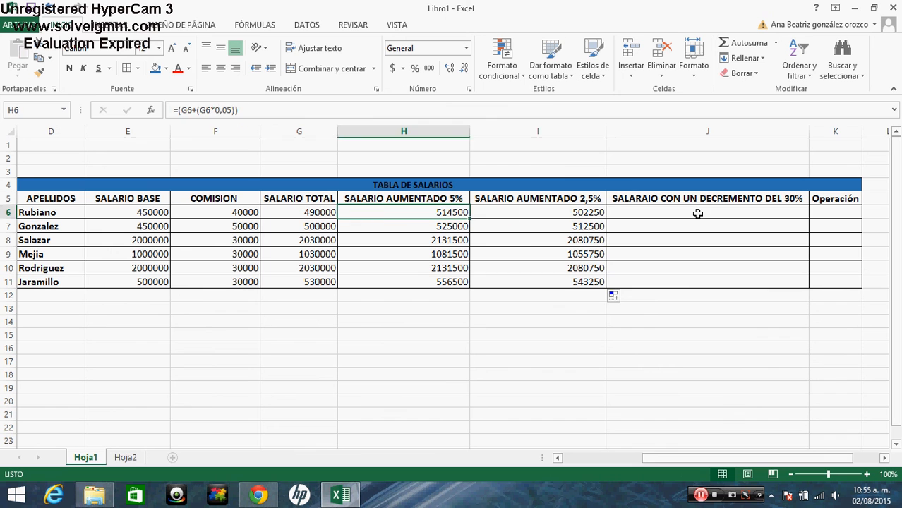
{"action": "key", "text": "Left"}
{"action": "key", "text": "Up"}
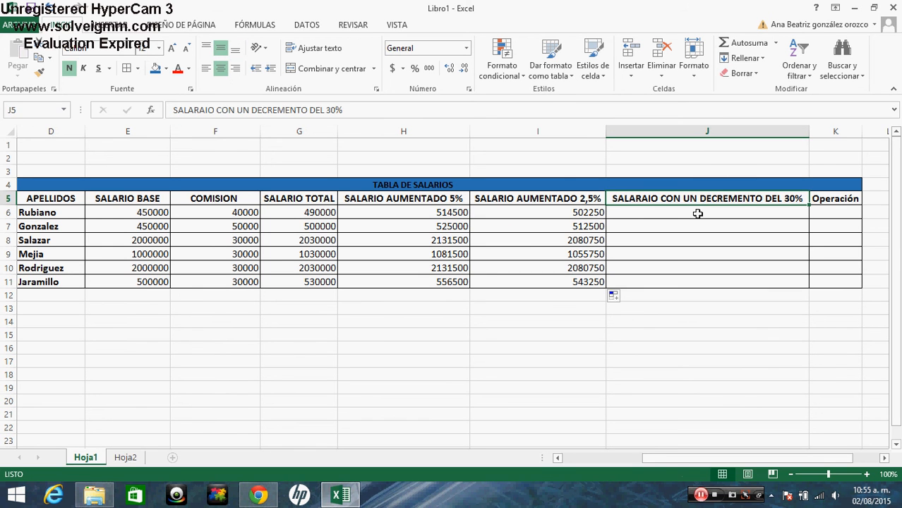
{"action": "key", "text": "Left"}
{"action": "key", "text": "Left"}
{"action": "key", "text": "Right"}
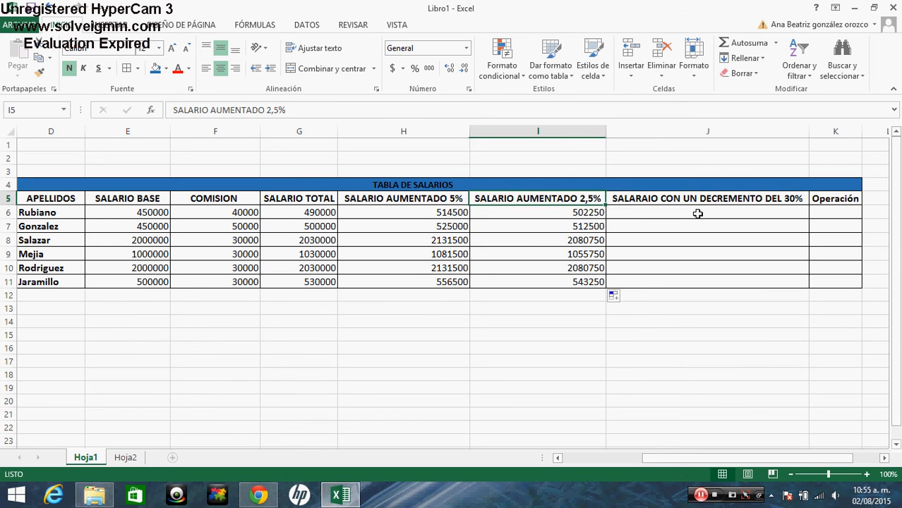
{"action": "key", "text": "Right"}
{"action": "key", "text": "Right"}
{"action": "key", "text": "Left"}
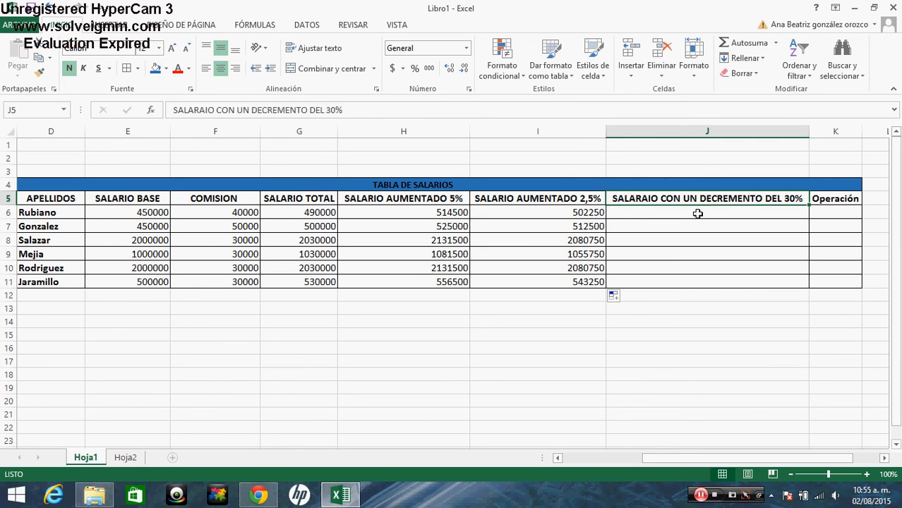
{"action": "key", "text": "Left"}
{"action": "key", "text": "Down"}
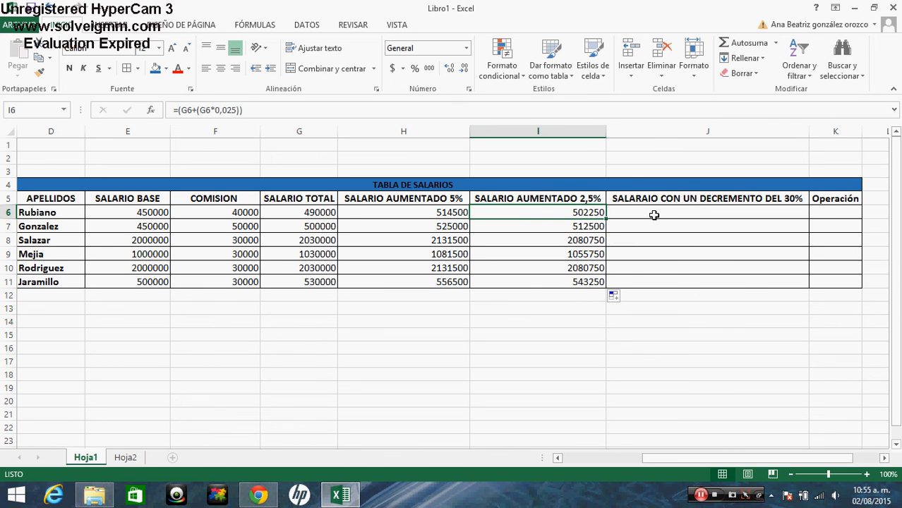
Begin the 30% decrease formula in J6 with =(G6-(G6*, referencing the first employee's total salary
{"action": "left_click", "coordinate": [660, 211]}
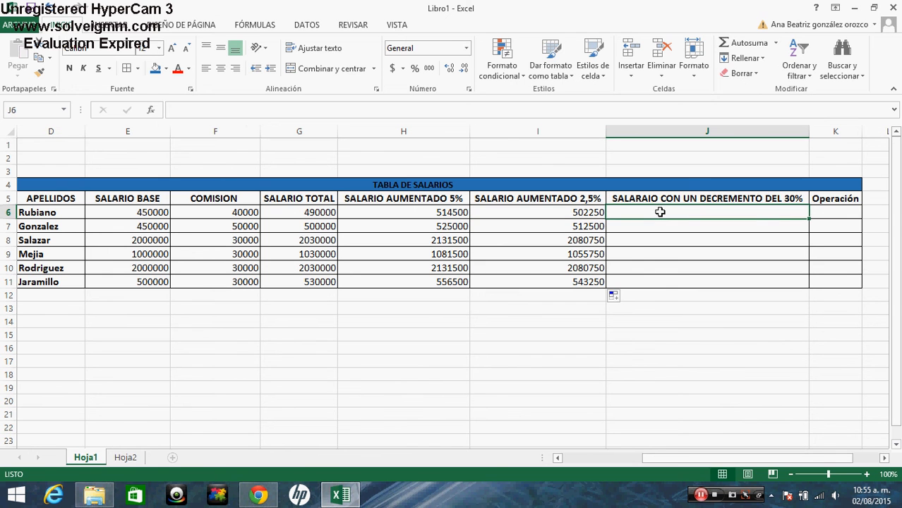
{"action": "type", "text": "="}
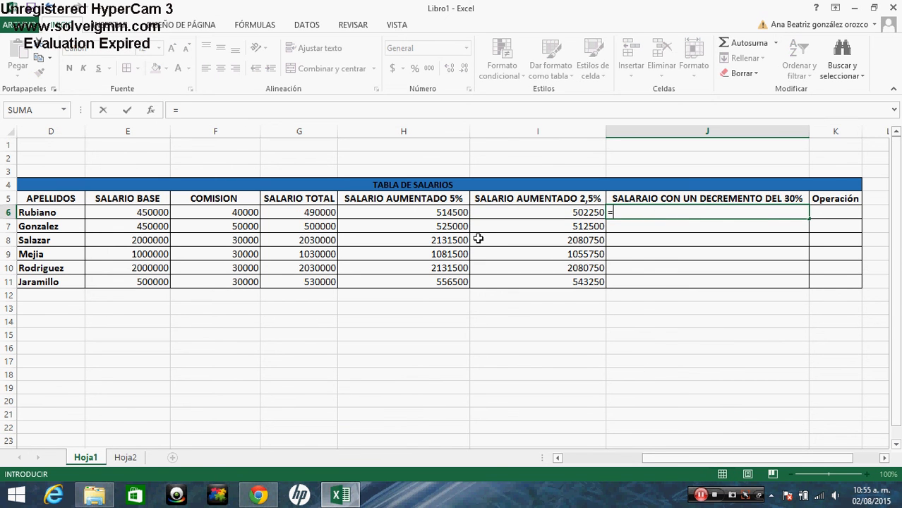
{"action": "left_click", "coordinate": [325, 213]}
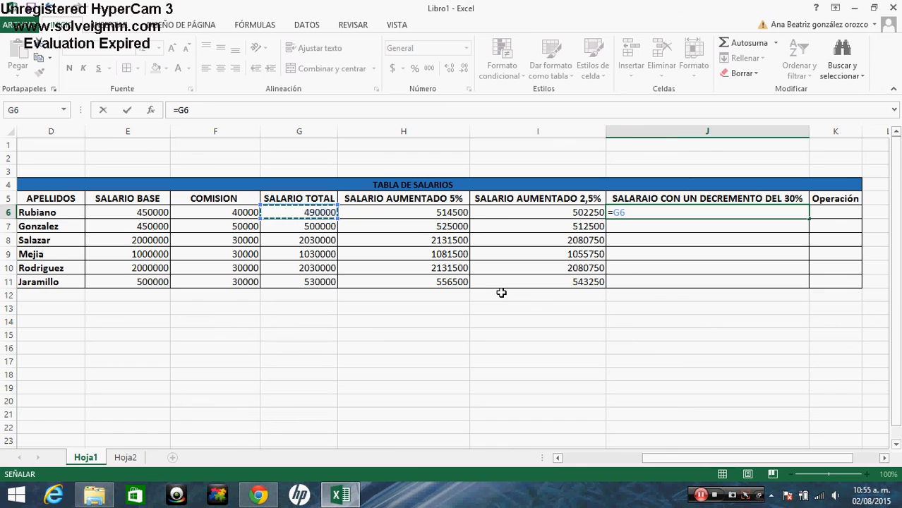
{"action": "key", "text": "BackSpace"}
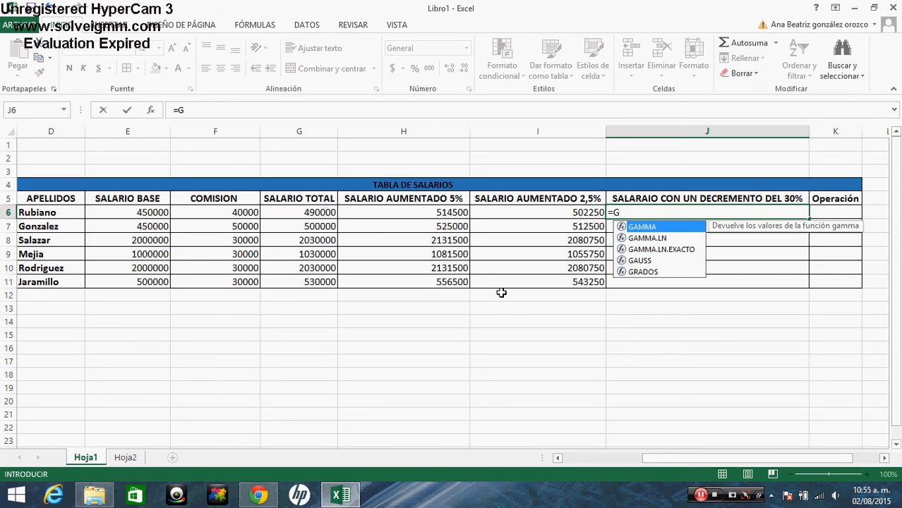
{"action": "key", "text": "BackSpace"}
{"action": "type", "text": "("}
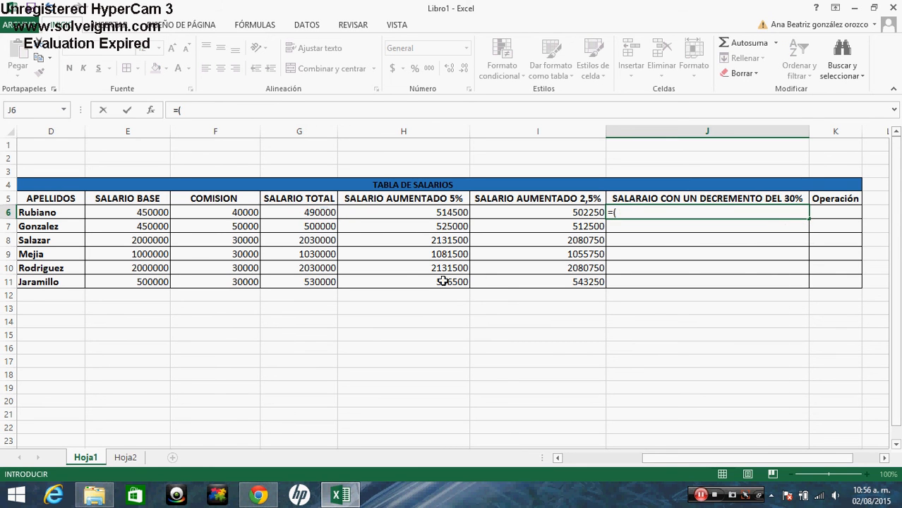
{"action": "left_click", "coordinate": [317, 213]}
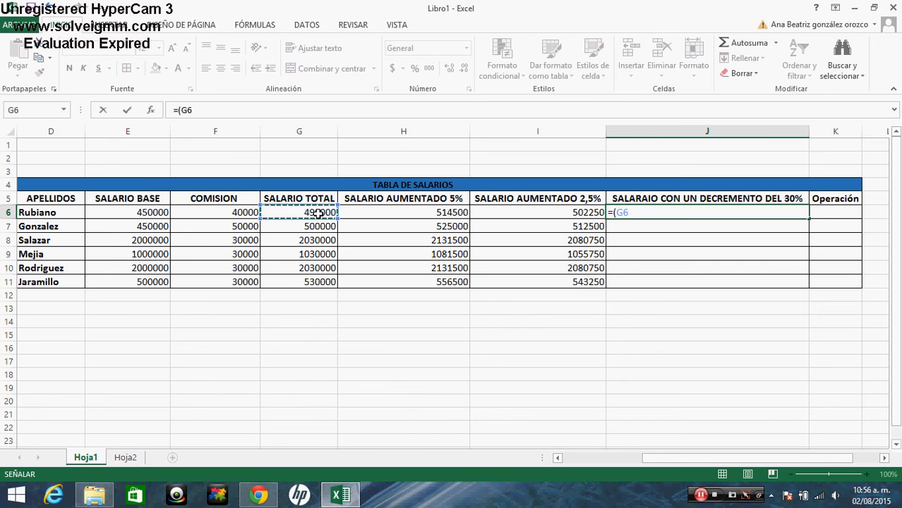
{"action": "type", "text": "-"}
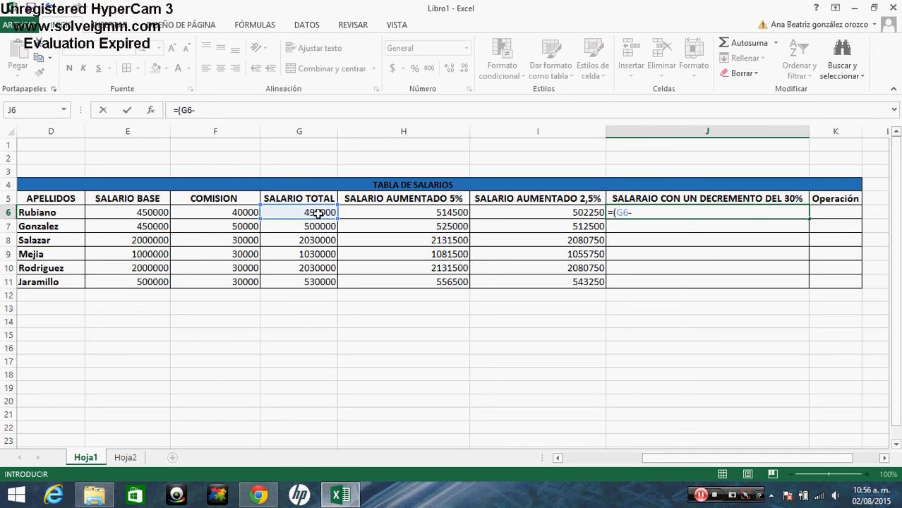
{"action": "type", "text": "("}
{"action": "left_click", "coordinate": [303, 215]}
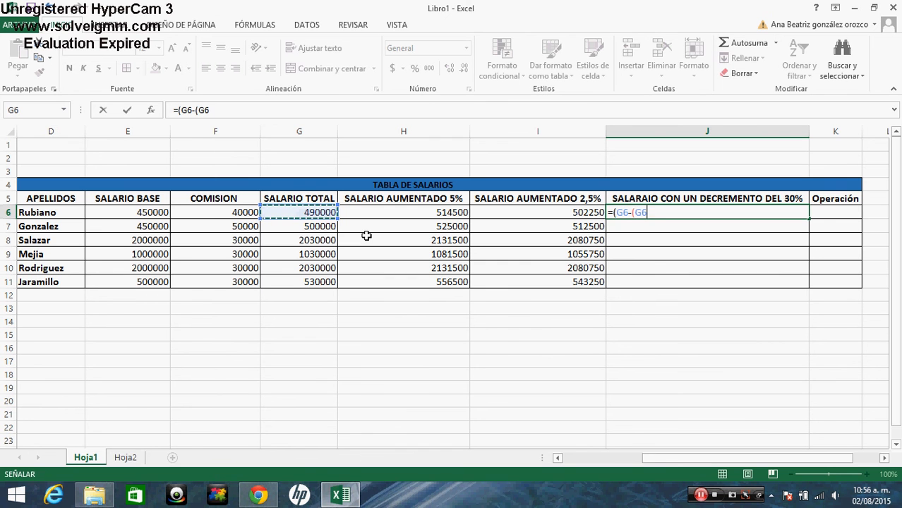
{"action": "type", "text": "*"}
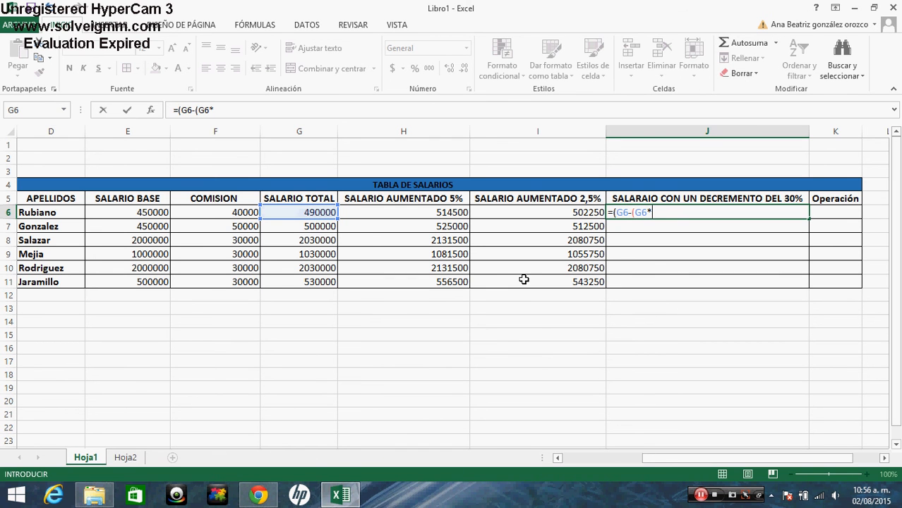
Consult the percentage table on Hoja2, return to Hoja1 and remove the stray Hoja2! reference from the J6 formula
{"action": "left_click", "coordinate": [129, 460]}
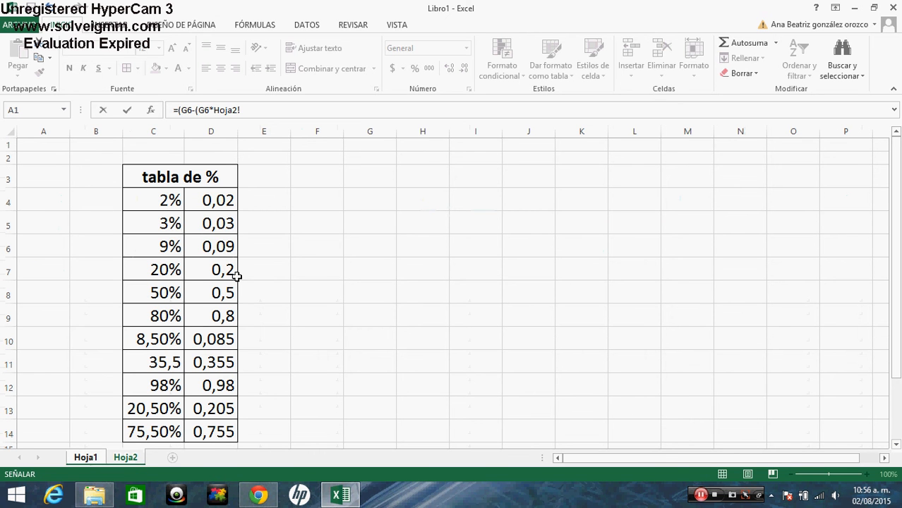
{"action": "left_click", "coordinate": [85, 458]}
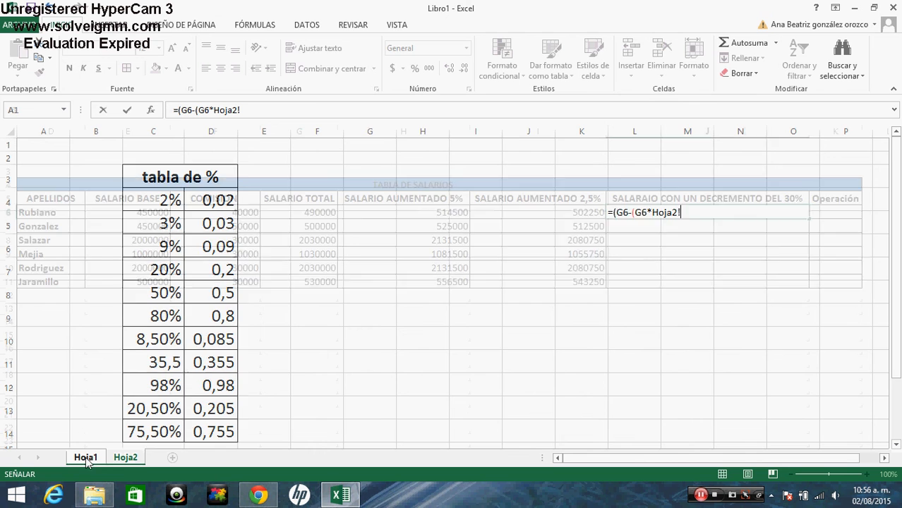
{"action": "key", "text": "BackSpace"}
{"action": "key", "text": "BackSpace"}
{"action": "key", "text": "BackSpace"}
{"action": "key", "text": "BackSpace"}
{"action": "key", "text": "BackSpace"}
{"action": "key", "text": "BackSpace"}
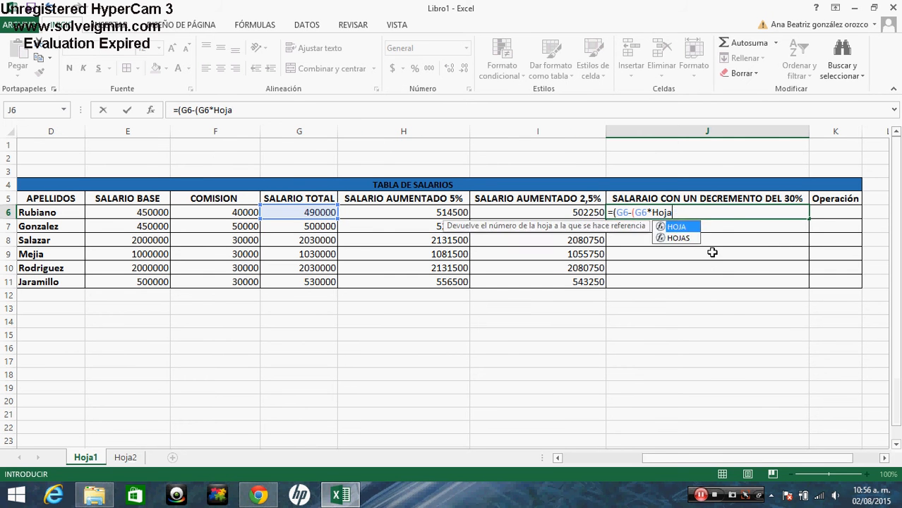
Complete the J6 formula as =(G6-(G6*0,3))
{"action": "type", "text": "0"}
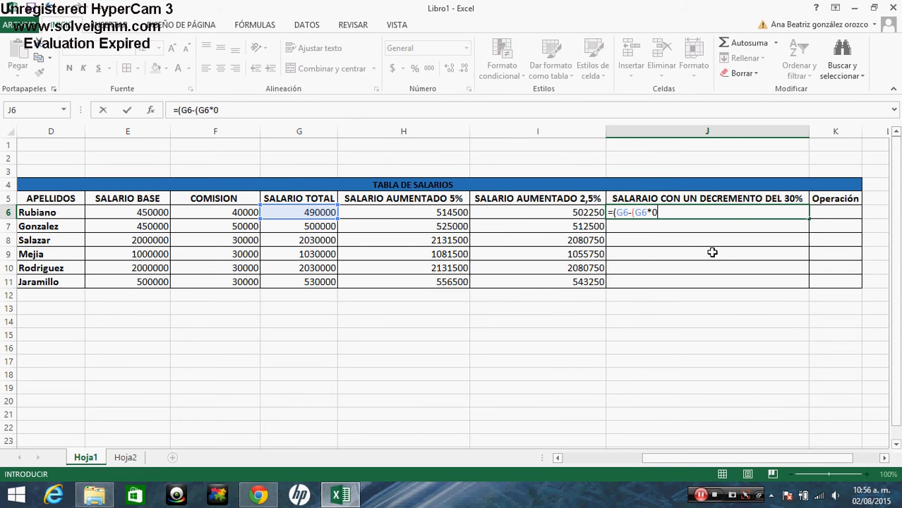
{"action": "type", "text": ",3))"}
{"action": "key", "text": "Return"}
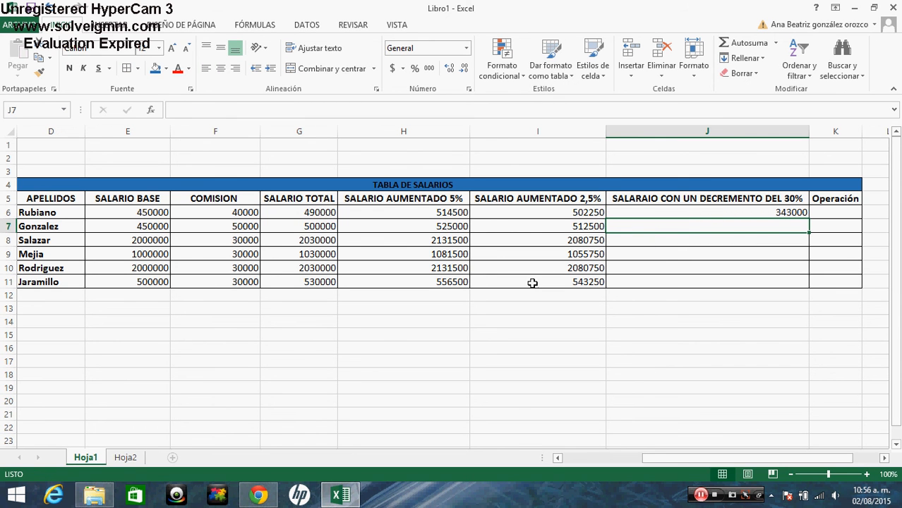
Fill the J6 formula down through J11 and slightly widen the Operación column K
{"action": "left_click", "coordinate": [748, 215]}
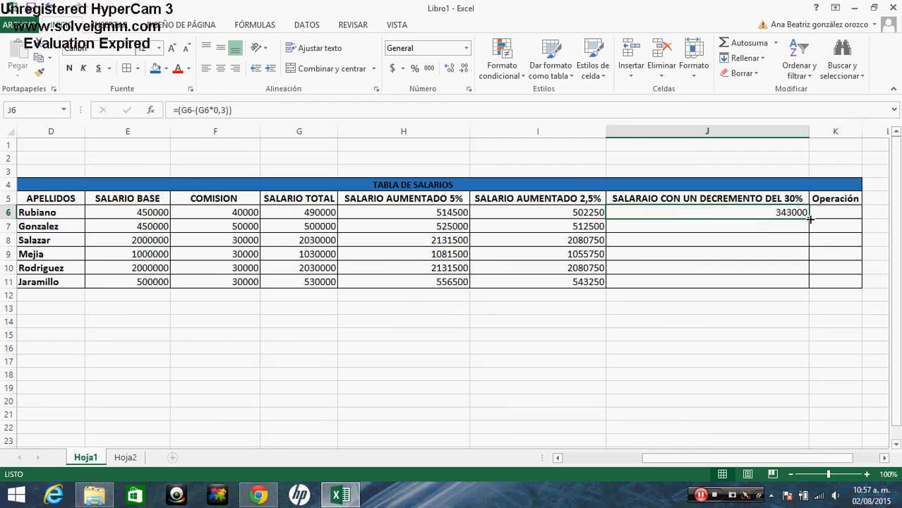
{"action": "left_click_drag", "start_coordinate": [811, 219], "coordinate": [800, 288]}
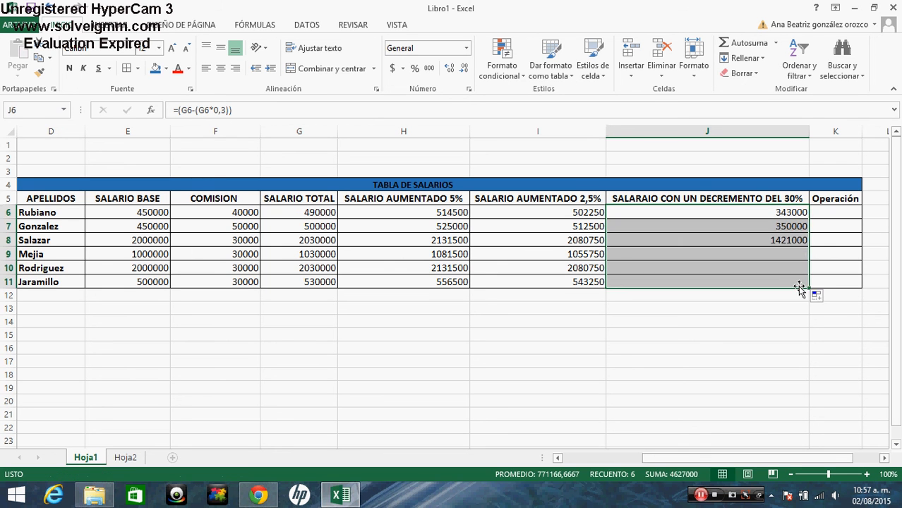
{"action": "left_click", "coordinate": [757, 319]}
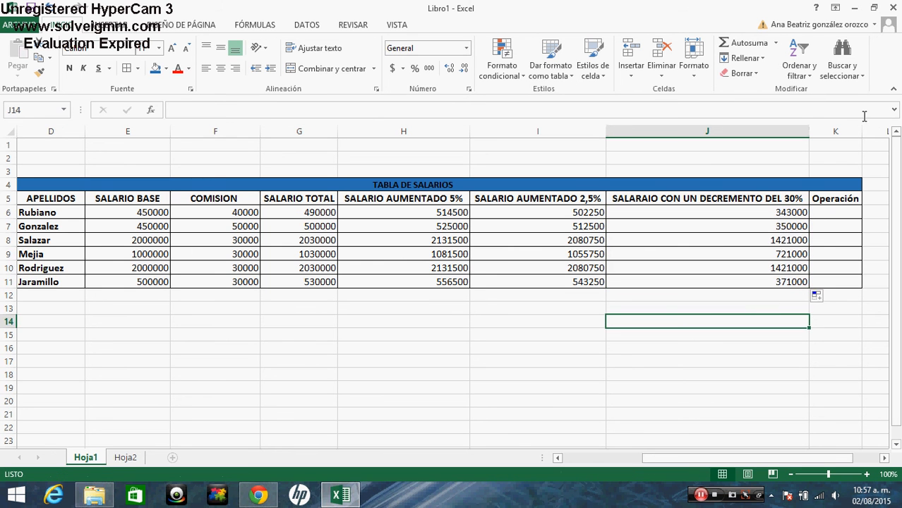
{"action": "left_click_drag", "start_coordinate": [863, 131], "coordinate": [878, 132]}
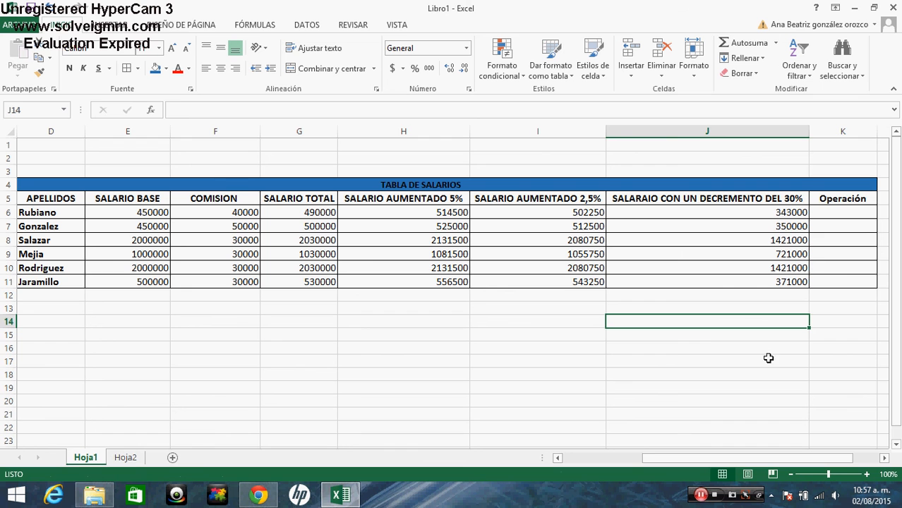
{"action": "key", "text": "Down"}
{"action": "key", "text": "Down"}
{"action": "key", "text": "Left"}
{"action": "key", "text": "Left"}
{"action": "key", "text": "Left"}
{"action": "key", "text": "Left"}
{"action": "key", "text": "Left"}
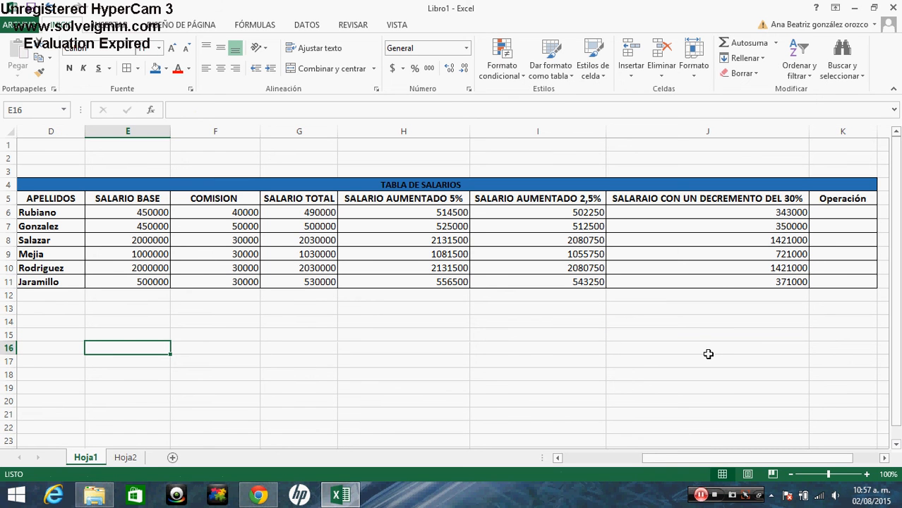
{"action": "key", "text": "Right"}
{"action": "key", "text": "Right"}
{"action": "key", "text": "Right"}
{"action": "key", "text": "Right"}
{"action": "key", "text": "Right"}
{"action": "key", "text": "Right"}
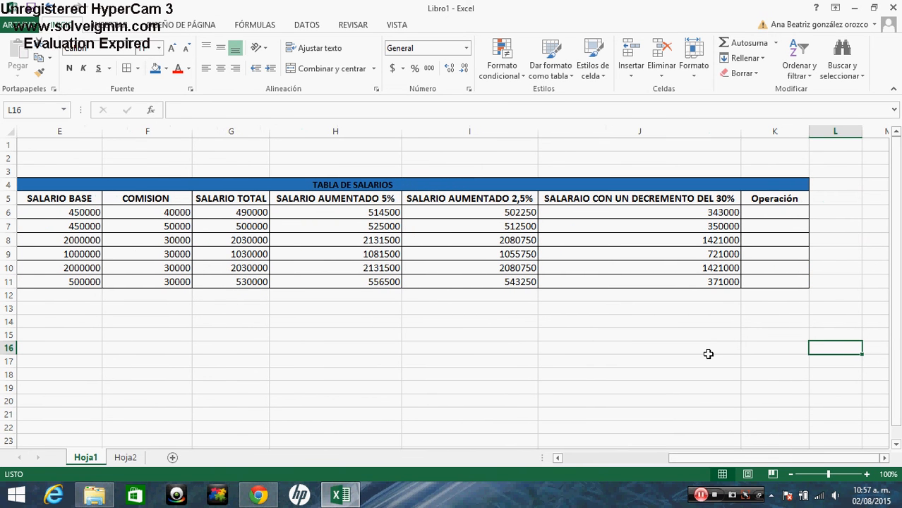
Enter the formula =(G6+F6)/5 in K6 under Operación, using the total salary and commission cells
{"action": "left_click", "coordinate": [788, 210]}
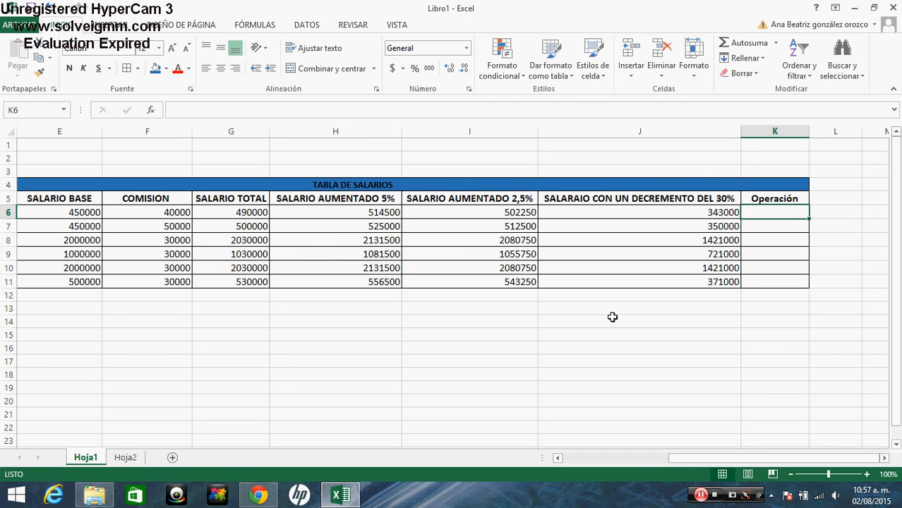
{"action": "left_click", "coordinate": [509, 213]}
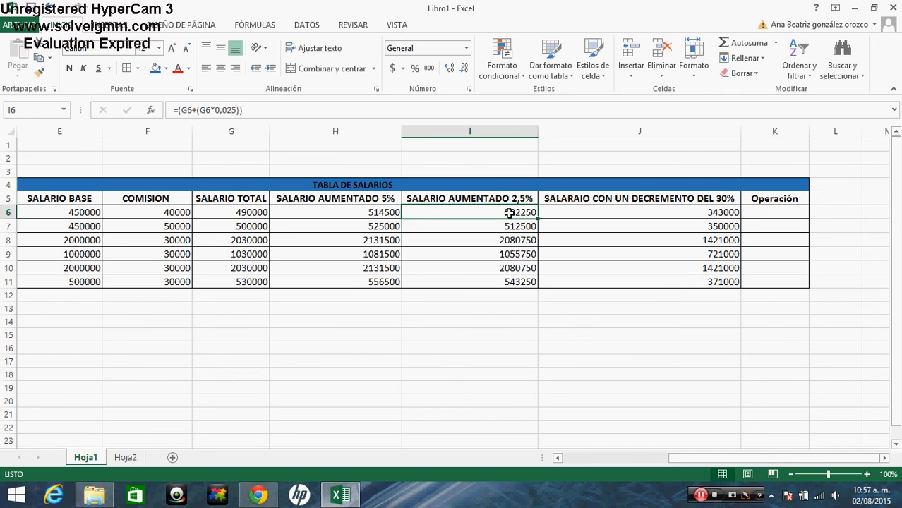
{"action": "left_click", "coordinate": [765, 213]}
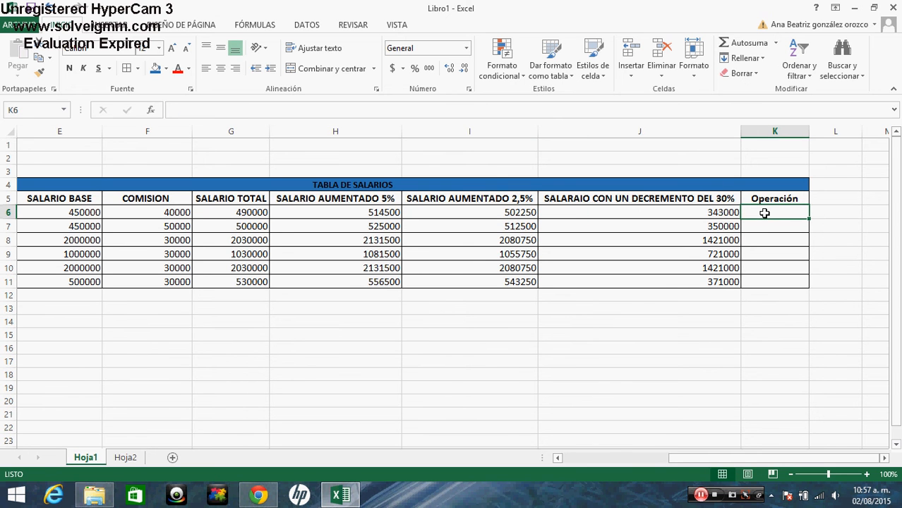
{"action": "type", "text": "=("}
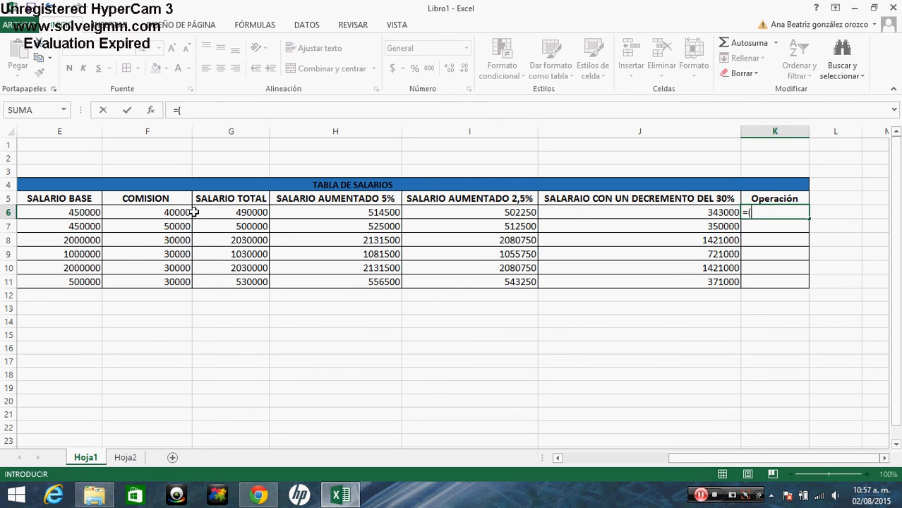
{"action": "left_click", "coordinate": [227, 211]}
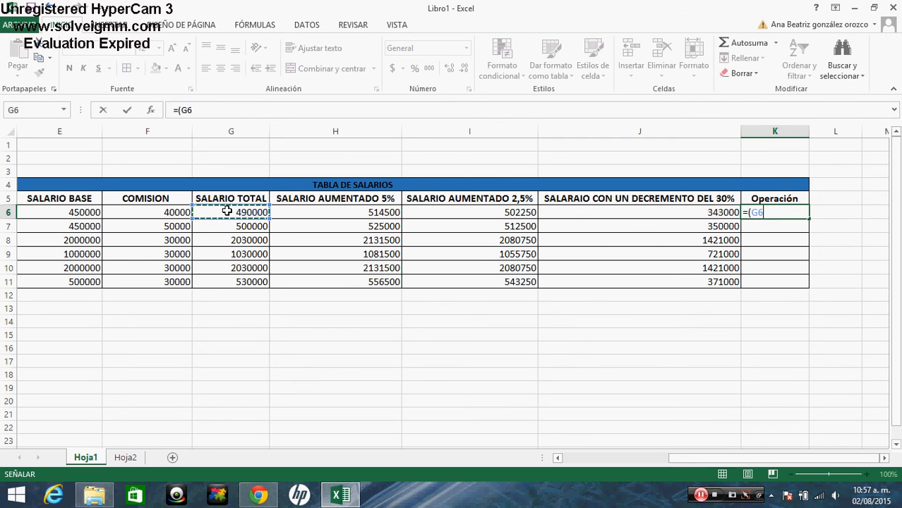
{"action": "type", "text": "+"}
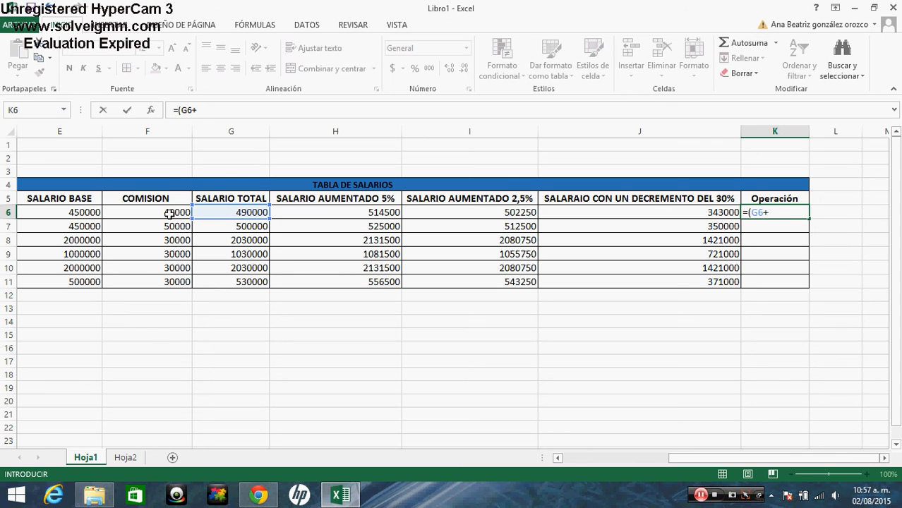
{"action": "left_click", "coordinate": [171, 213]}
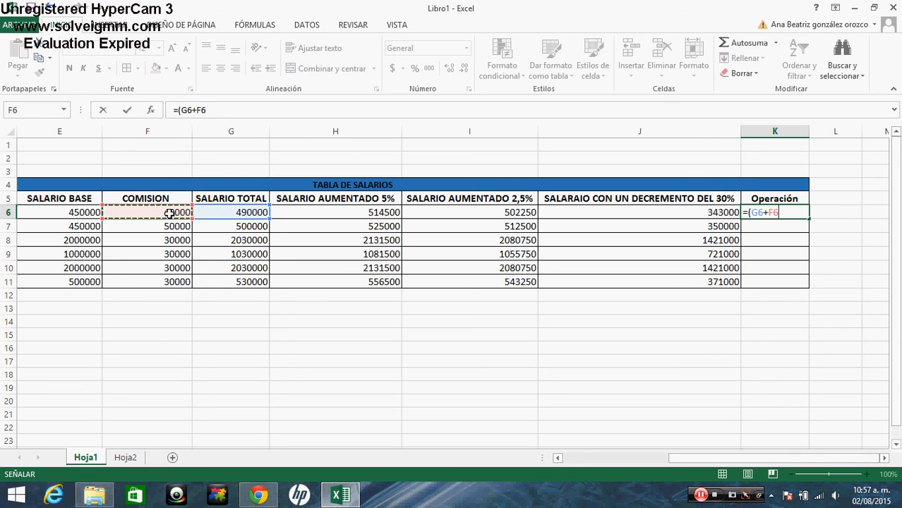
{"action": "type", "text": ")"}
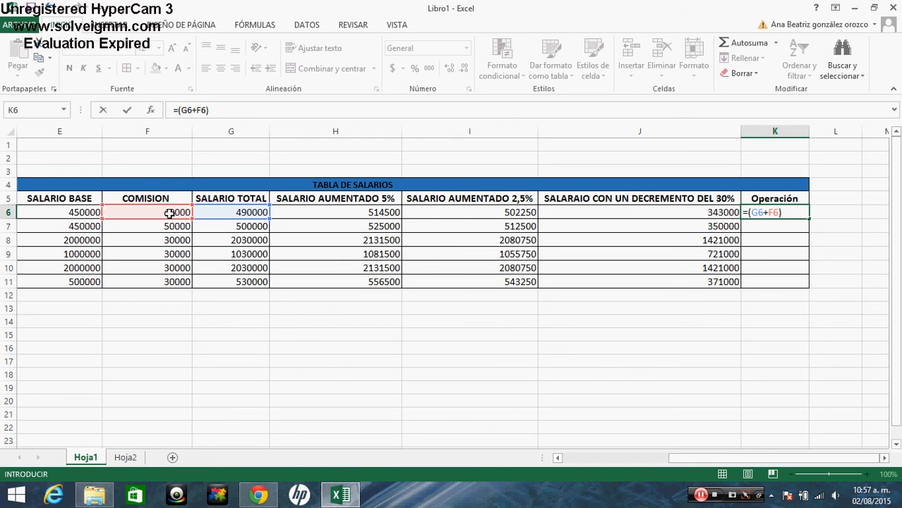
{"action": "type", "text": "/5"}
{"action": "key", "text": "Return"}
Fill the K6 formula down through K11 to complete the Operación column
{"action": "left_click", "coordinate": [794, 212]}
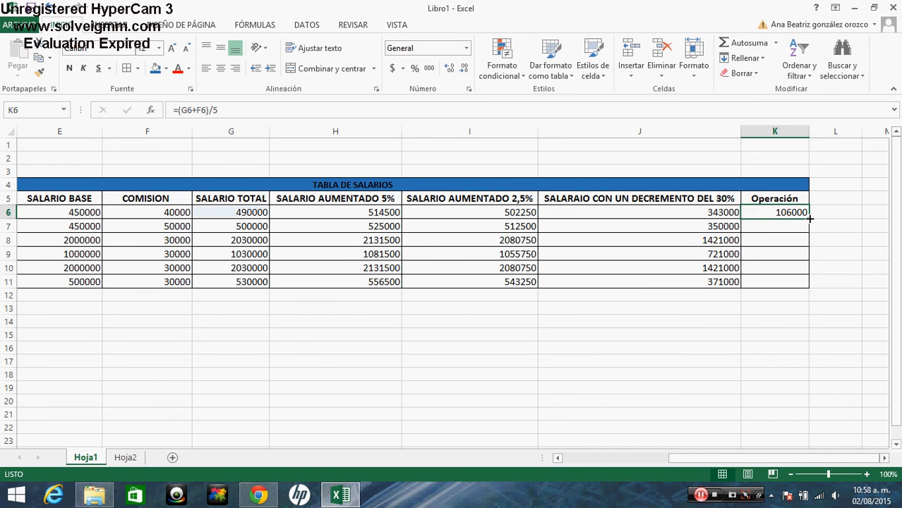
{"action": "left_click_drag", "start_coordinate": [809, 233], "coordinate": [807, 283]}
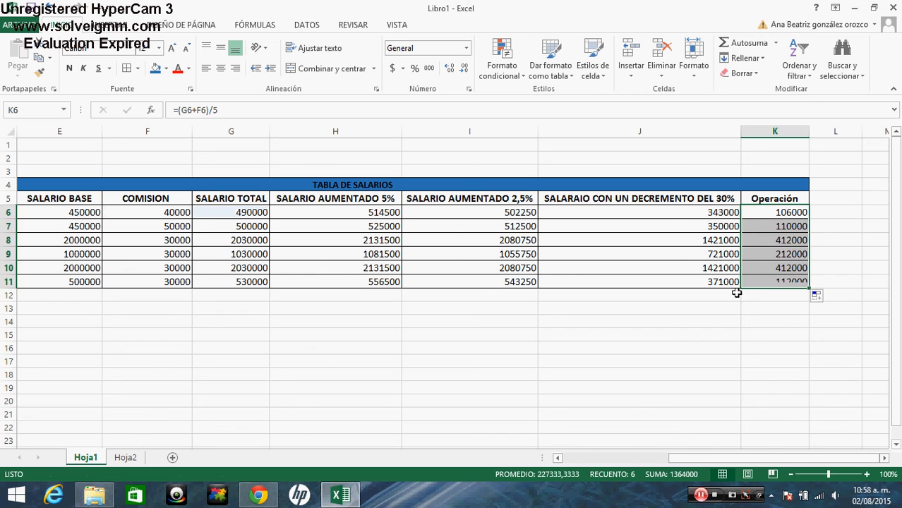
{"action": "left_click", "coordinate": [704, 311]}
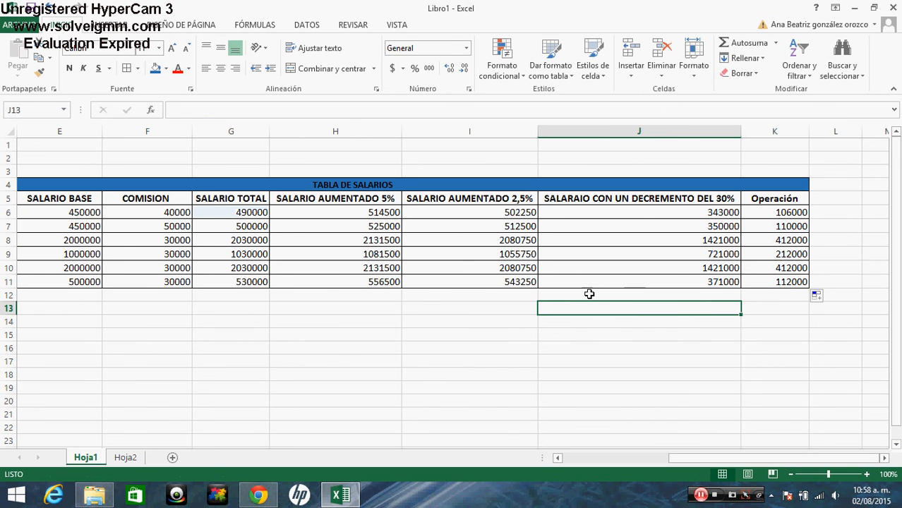
Look over the whole salary table, from the Operación column back to the NOMBRE column
{"action": "key", "text": "Left"}
{"action": "key", "text": "Left"}
{"action": "key", "text": "Left"}
{"action": "key", "text": "Left"}
{"action": "key", "text": "Left"}
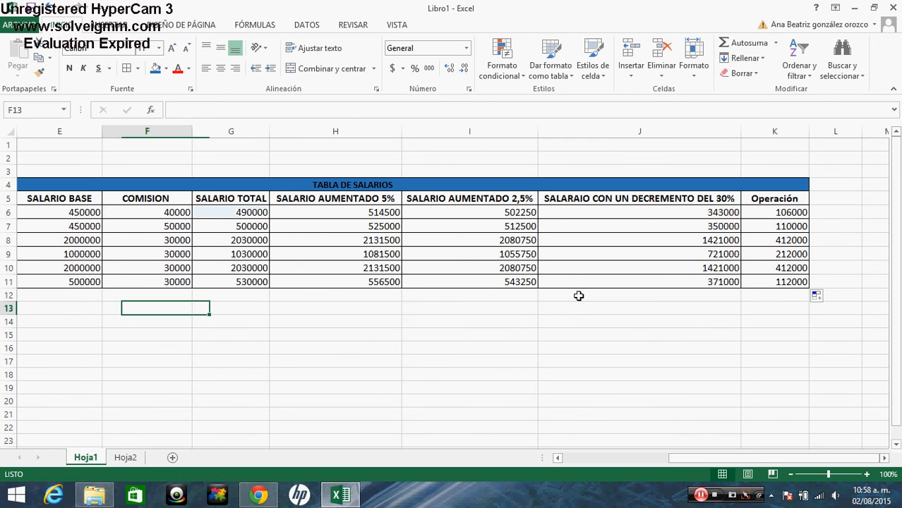
{"action": "key", "text": "Left"}
{"action": "key", "text": "Left"}
{"action": "key", "text": "Left"}
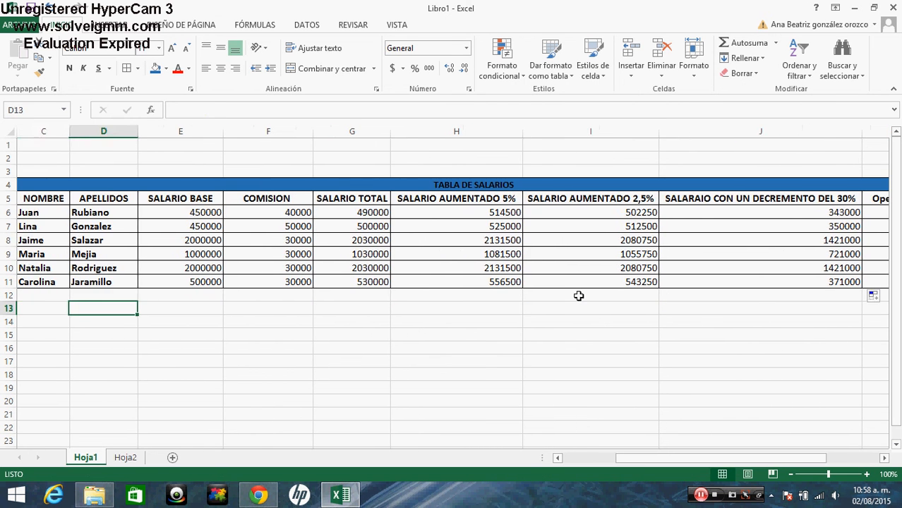
{"action": "key", "text": "Left"}
{"action": "key", "text": "Up"}
{"action": "key", "text": "Up"}
{"action": "key", "text": "Up"}
{"action": "key", "text": "Up"}
{"action": "key", "text": "Up"}
{"action": "key", "text": "Up"}
{"action": "key", "text": "Up"}
{"action": "key", "text": "Up"}
{"action": "key", "text": "Up"}
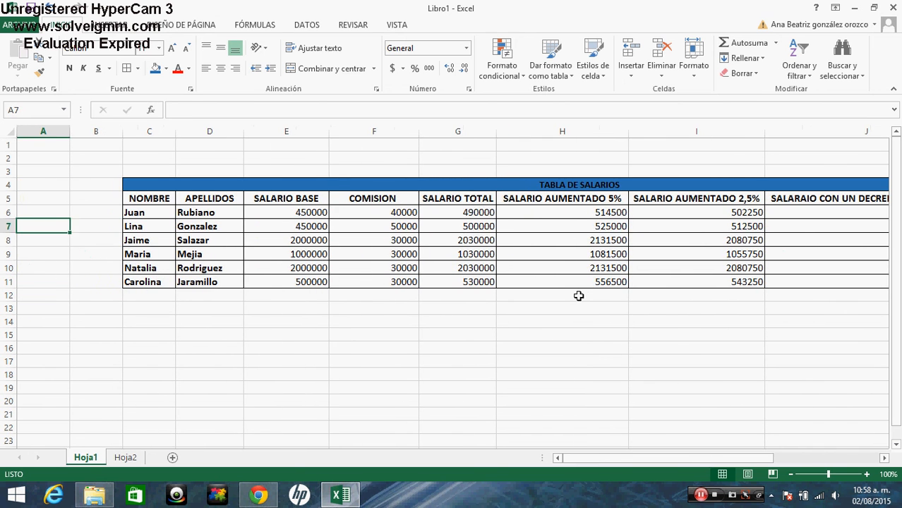
{"action": "key", "text": "Right"}
{"action": "key", "text": "Right"}
{"action": "key", "text": "Right"}
{"action": "key", "text": "Right"}
{"action": "key", "text": "Right"}
{"action": "key", "text": "Right"}
{"action": "key", "text": "Left"}
{"action": "key", "text": "Left"}
{"action": "key", "text": "Left"}
{"action": "key", "text": "Left"}
{"action": "key", "text": "Left"}
{"action": "key", "text": "Left"}
{"action": "key", "text": "Left"}
{"action": "key", "text": "Left"}
{"action": "key", "text": "Left"}
{"action": "key", "text": "Left"}
{"action": "key", "text": "Left"}
{"action": "key", "text": "Left"}
{"action": "key", "text": "Left"}
{"action": "key", "text": "Left"}
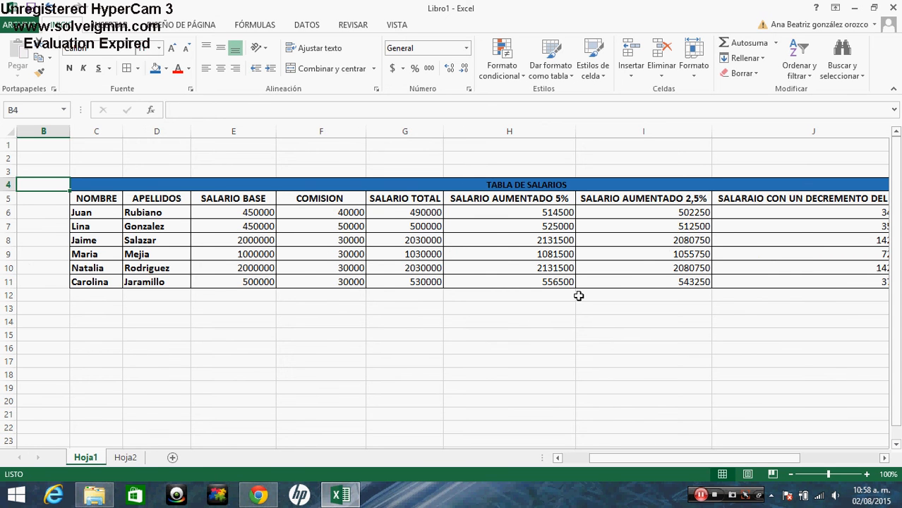
On sheet Hoja2, add a row below the percentage table with 1% in C15 and 0,01 in D15
{"action": "key", "text": "Right"}
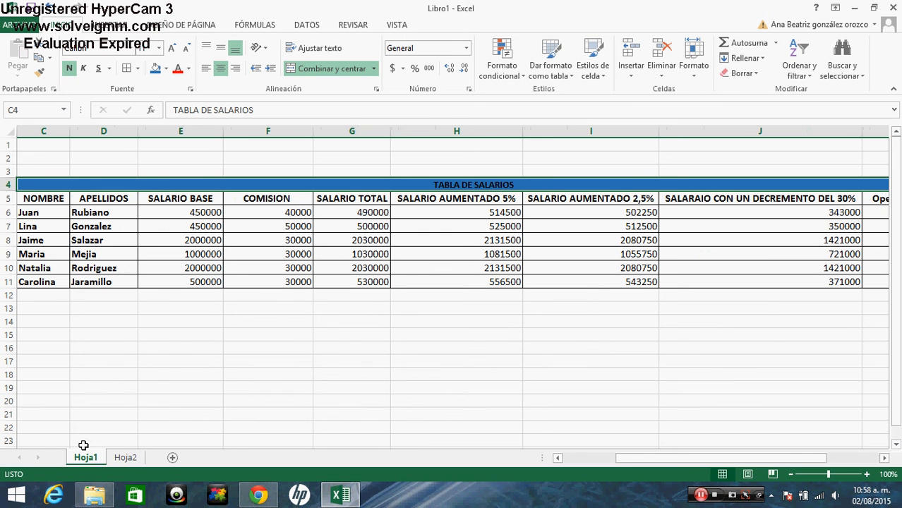
{"action": "left_click", "coordinate": [125, 458]}
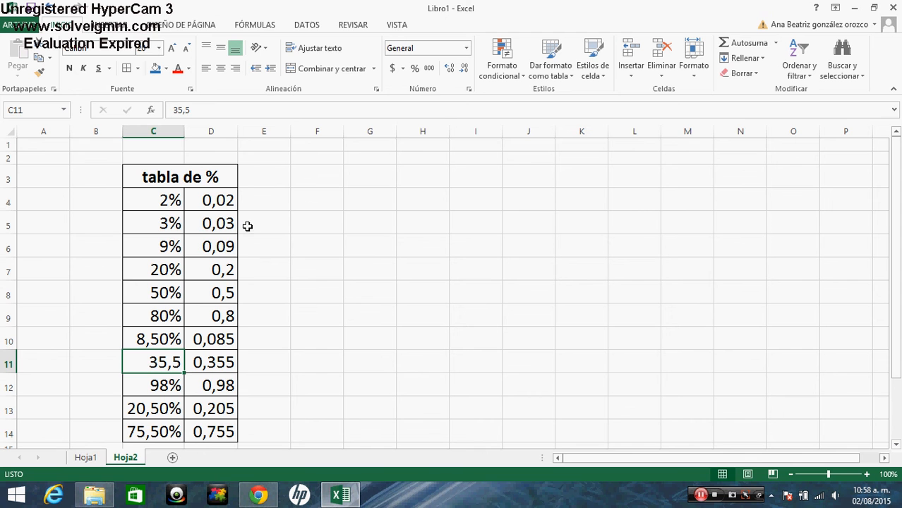
{"action": "key", "text": "Down"}
{"action": "key", "text": "Down"}
{"action": "key", "text": "Down"}
{"action": "key", "text": "Down"}
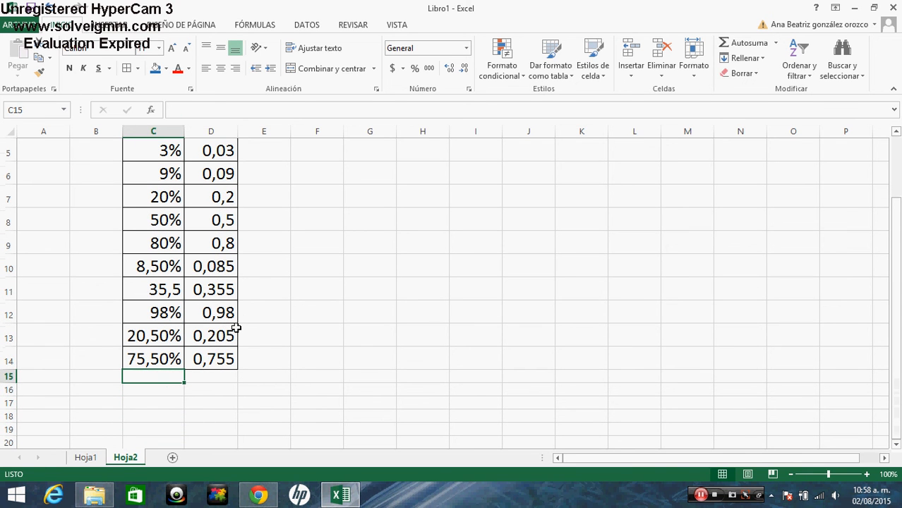
{"action": "type", "text": "1%"}
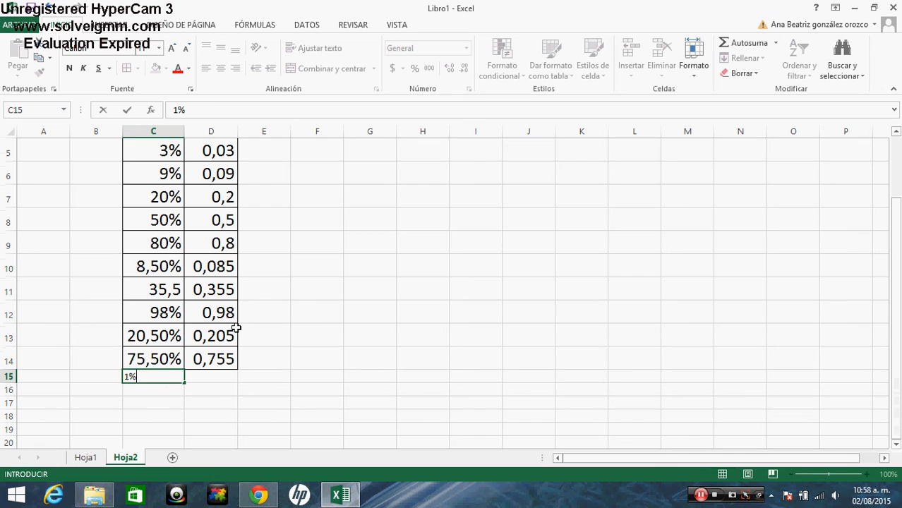
{"action": "key", "text": "Tab"}
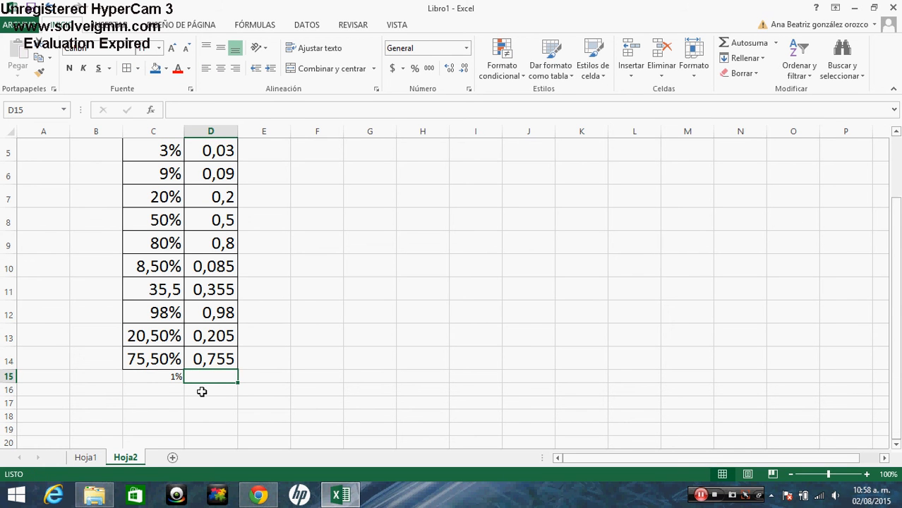
{"action": "type", "text": "0,0"}
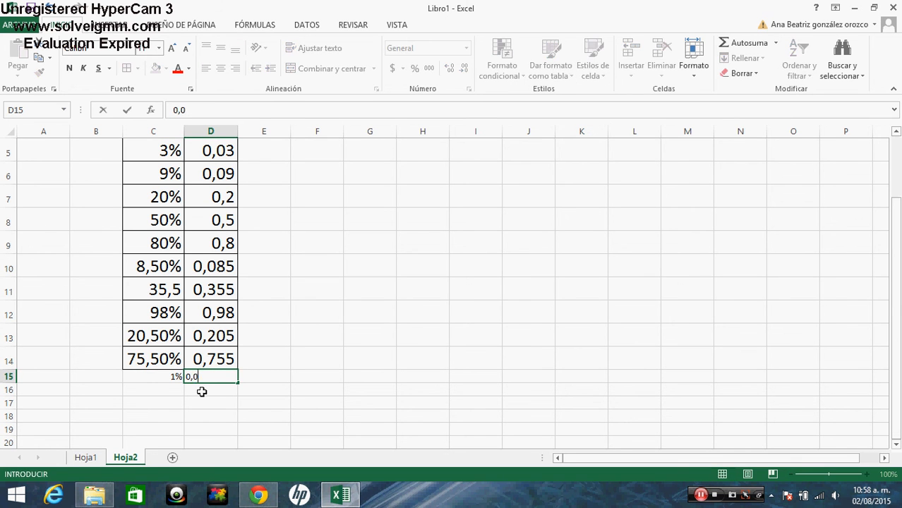
{"action": "type", "text": "1"}
{"action": "key", "text": "Return"}
Change the percentage in C5 to 44% and its decimal equivalent in D5 to 0,44
{"action": "key", "text": "Left"}
{"action": "key", "text": "Up"}
{"action": "key", "text": "Up"}
{"action": "key", "text": "Up"}
{"action": "key", "text": "Up"}
{"action": "key", "text": "Up"}
{"action": "key", "text": "Up"}
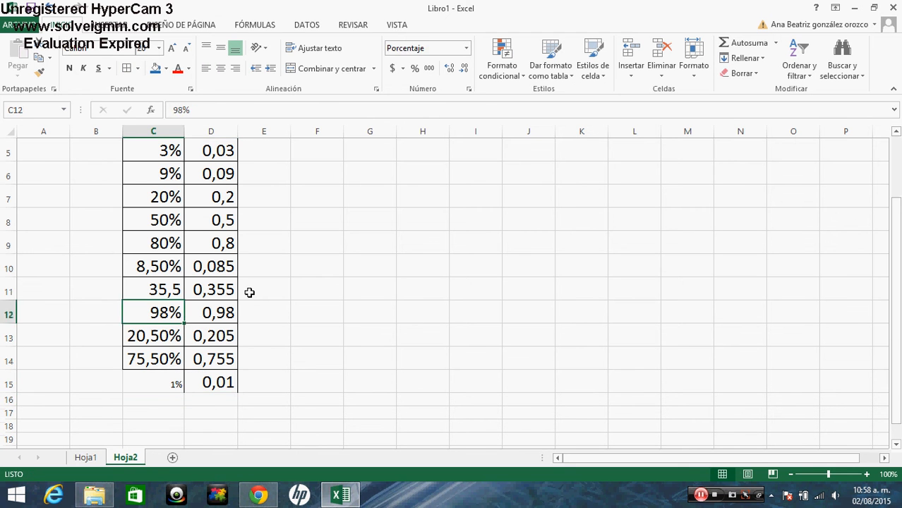
{"action": "key", "text": "Up"}
{"action": "key", "text": "Up"}
{"action": "key", "text": "Up"}
{"action": "key", "text": "Up"}
{"action": "key", "text": "Up"}
{"action": "key", "text": "Up"}
{"action": "key", "text": "Up"}
{"action": "key", "text": "Up"}
{"action": "key", "text": "Down"}
{"action": "key", "text": "Down"}
{"action": "key", "text": "Down"}
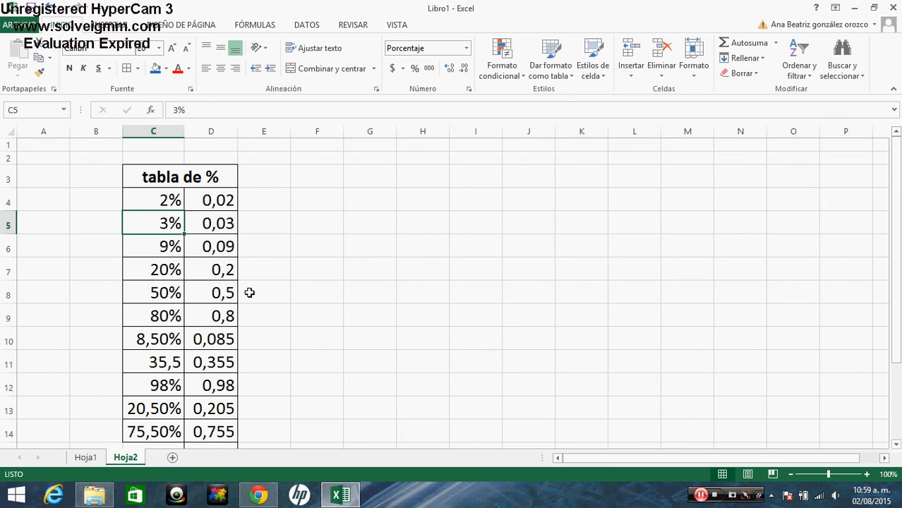
{"action": "type", "text": "44"}
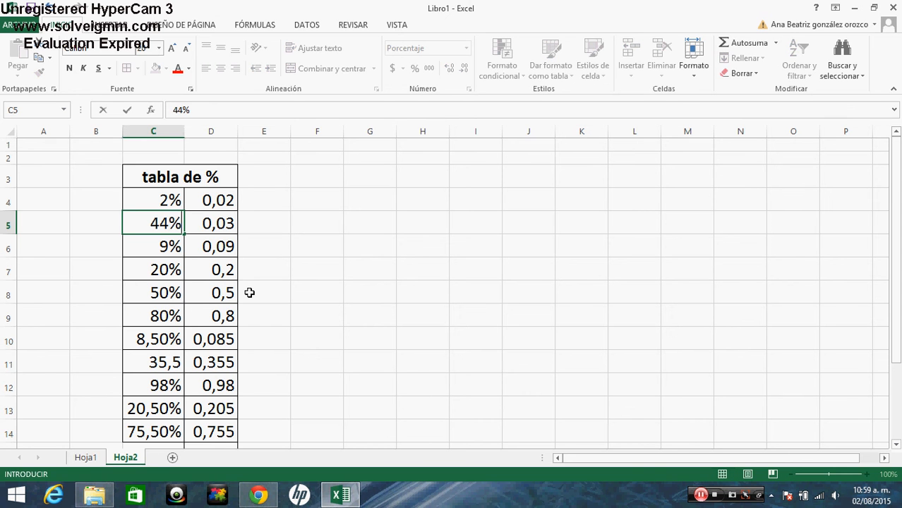
{"action": "key", "text": "Tab"}
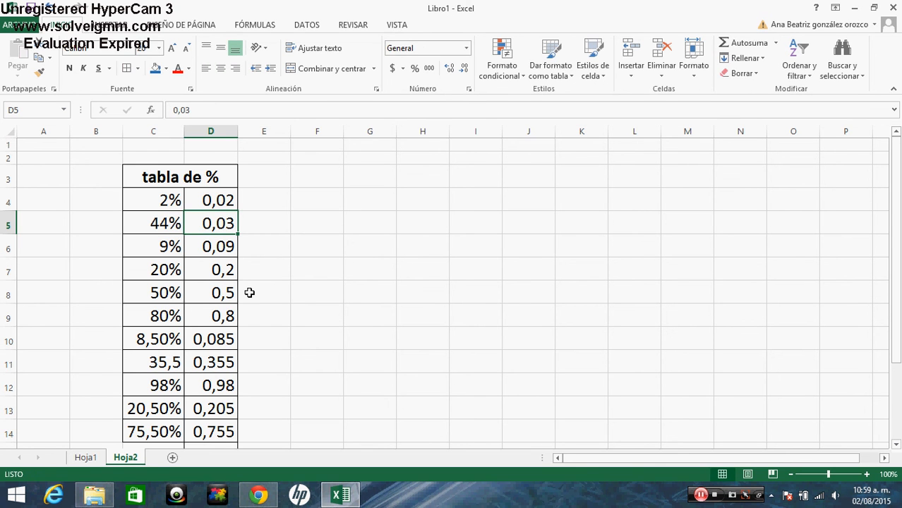
{"action": "type", "text": "0,44"}
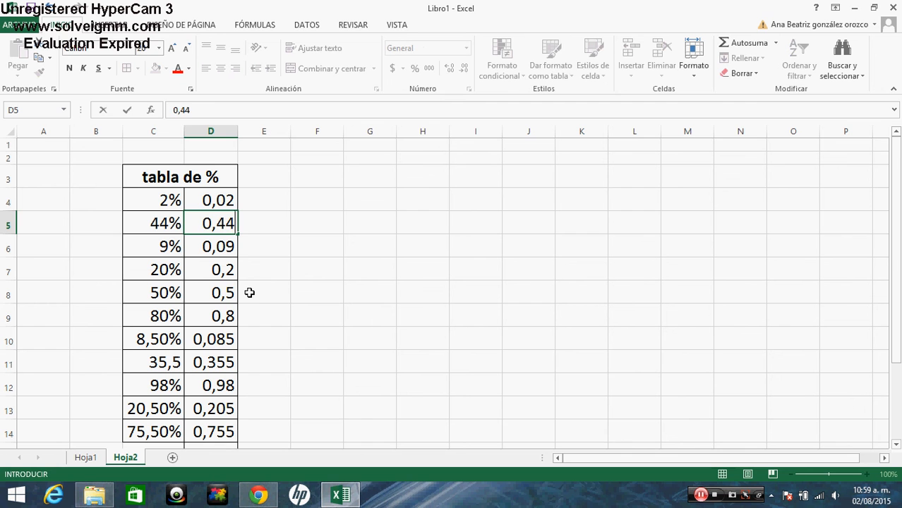
{"action": "key", "text": "Return"}
Try entering 8,5% in cell C6 of the percentage table and undo the entry
{"action": "key", "text": "Down"}
{"action": "key", "text": "Left"}
{"action": "key", "text": "Up"}
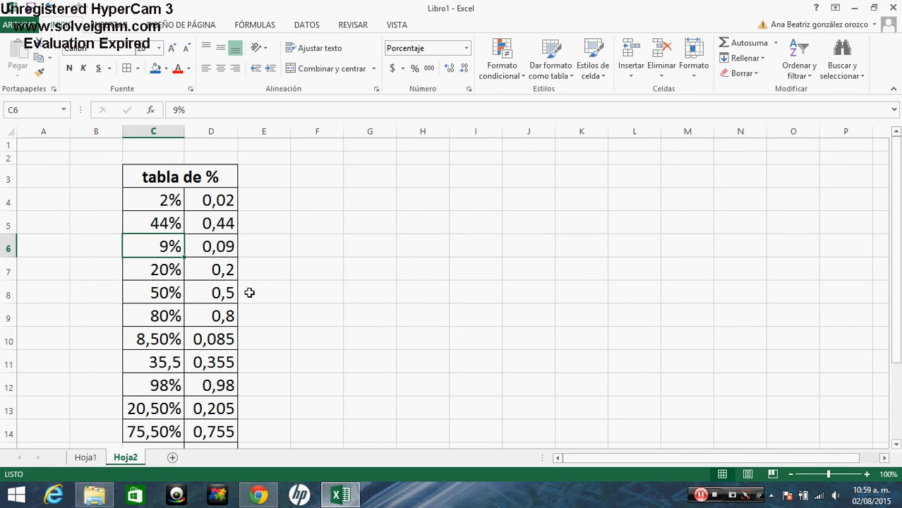
{"action": "type", "text": "8,5"}
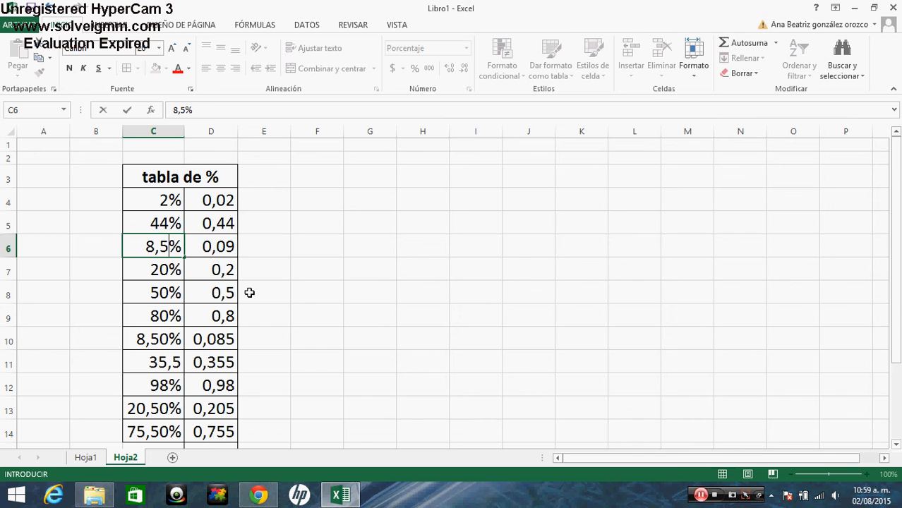
{"action": "key", "text": "Right"}
{"action": "key", "text": "Right"}
{"action": "key", "text": "Left"}
{"action": "key", "text": "Left"}
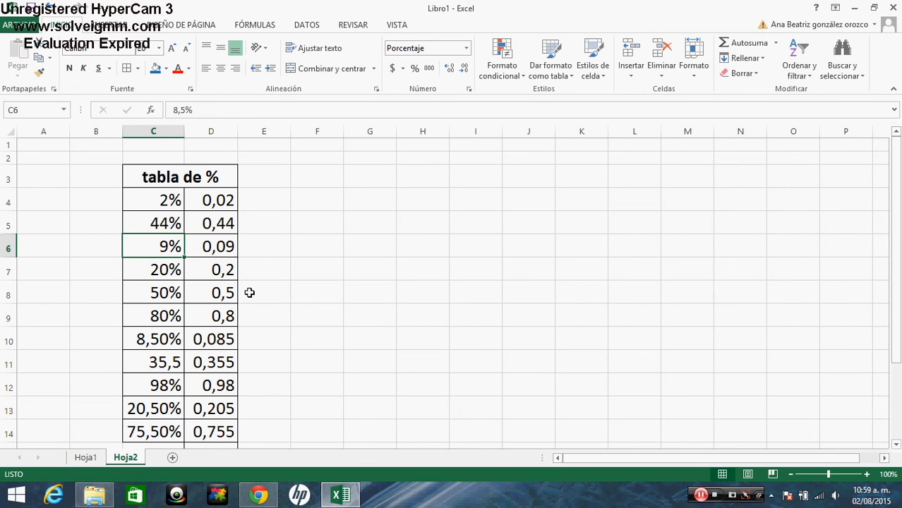
Examine the 8,50% row of the percentage table, comparing the percentage with its decimal equivalent
{"action": "key", "text": "Down"}
{"action": "key", "text": "Down"}
{"action": "key", "text": "Down"}
{"action": "key", "text": "Down"}
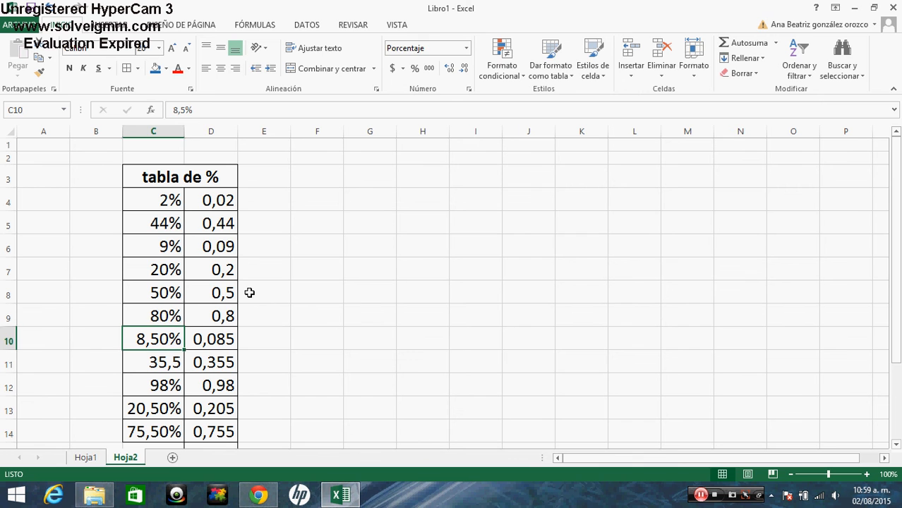
{"action": "key", "text": "Right"}
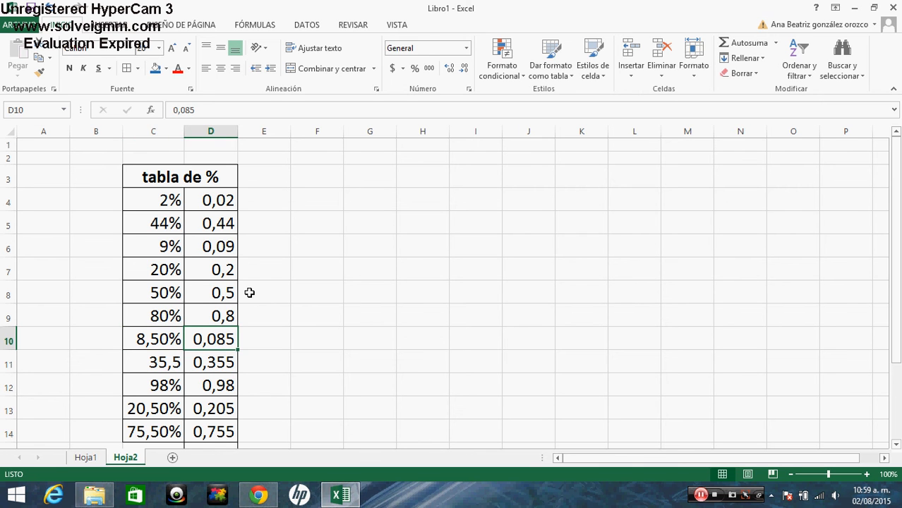
{"action": "key", "text": "Left"}
{"action": "key", "text": "Right"}
Enter the numbers 1 to 9 down column G, from G4 to G12
{"action": "key", "text": "Right"}
{"action": "key", "text": "Right"}
{"action": "key", "text": "Right"}
{"action": "key", "text": "Up"}
{"action": "key", "text": "Up"}
{"action": "key", "text": "Up"}
{"action": "key", "text": "Up"}
{"action": "key", "text": "Up"}
{"action": "key", "text": "Up"}
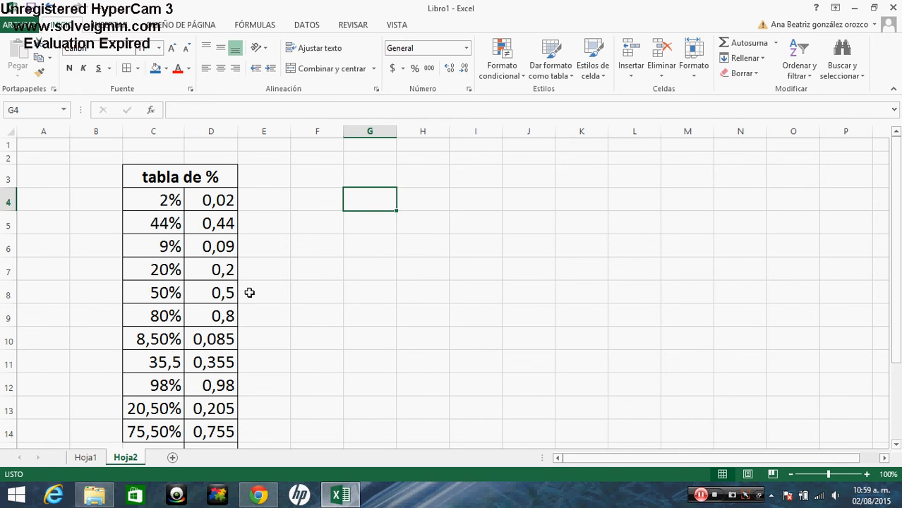
{"action": "type", "text": "1"}
{"action": "key", "text": "Return"}
{"action": "type", "text": "2"}
{"action": "key", "text": "Return"}
{"action": "type", "text": "3"}
{"action": "key", "text": "Return"}
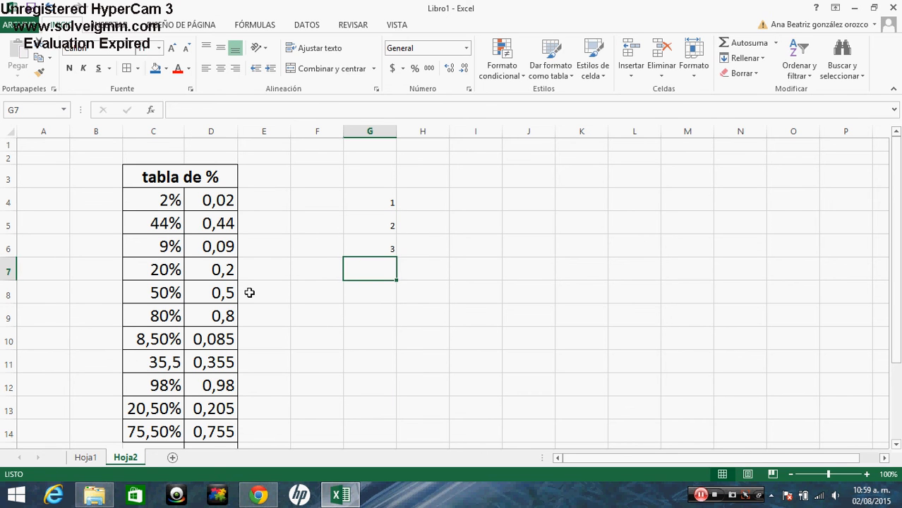
{"action": "type", "text": "4"}
{"action": "key", "text": "Return"}
{"action": "type", "text": "5"}
{"action": "key", "text": "Return"}
{"action": "type", "text": "6"}
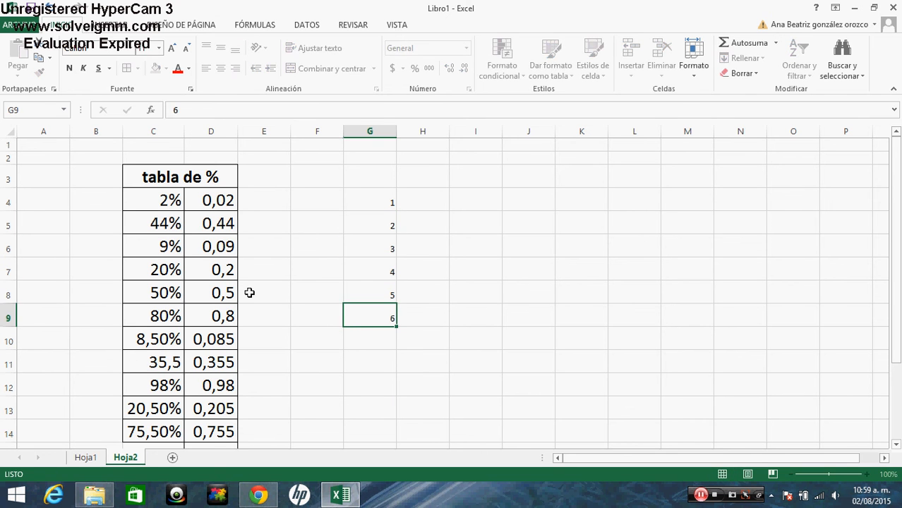
{"action": "key", "text": "Return"}
{"action": "type", "text": "7"}
{"action": "key", "text": "Return"}
{"action": "type", "text": "8"}
{"action": "key", "text": "Return"}
{"action": "type", "text": "9"}
{"action": "key", "text": "Tab"}
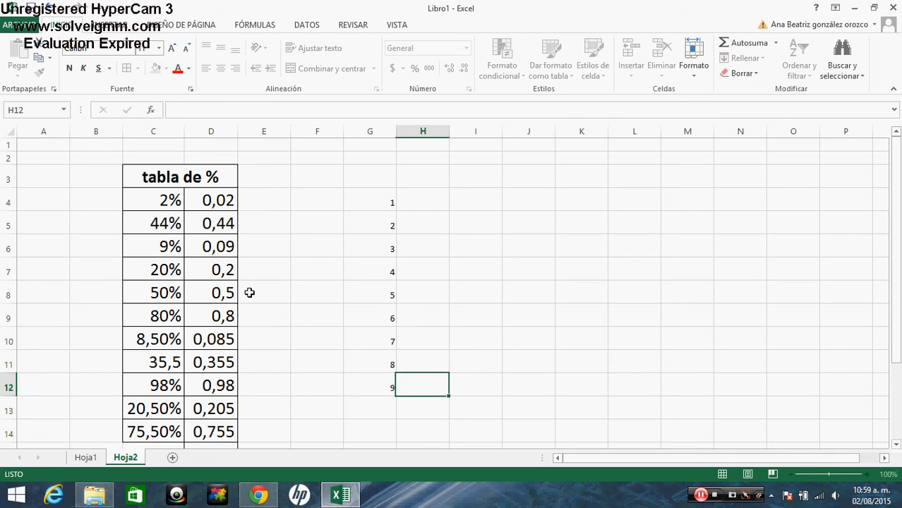
Enter the decimal equivalents 0,01, 0,02 and 0,03 in H4 to H6, beside the numbers 1 to 3
{"action": "key", "text": "Up"}
{"action": "key", "text": "Up"}
{"action": "key", "text": "Up"}
{"action": "key", "text": "Up"}
{"action": "key", "text": "Up"}
{"action": "key", "text": "Up"}
{"action": "key", "text": "Up"}
{"action": "key", "text": "Up"}
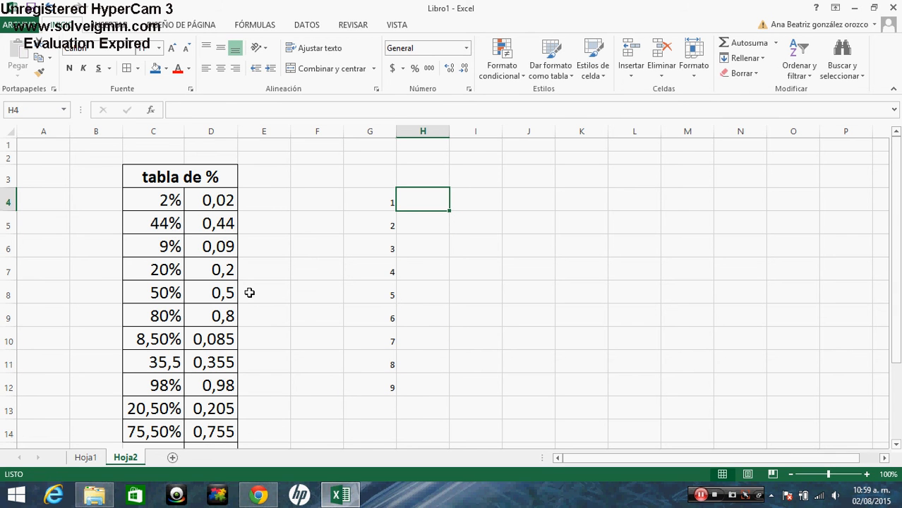
{"action": "type", "text": "0,01"}
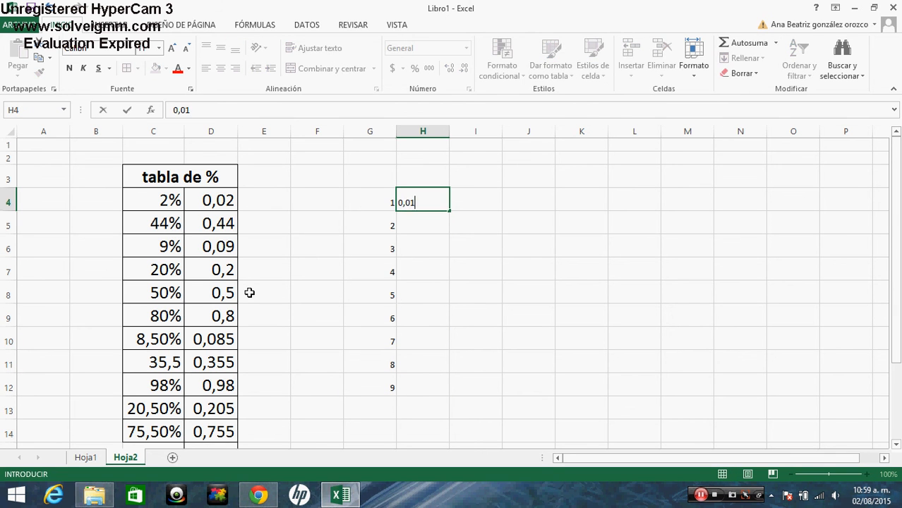
{"action": "key", "text": "Return"}
{"action": "type", "text": "0,02"}
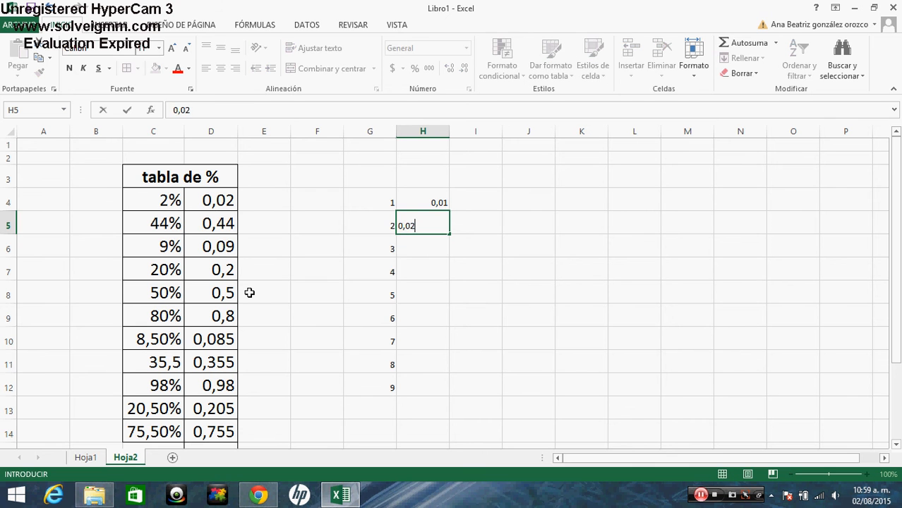
{"action": "key", "text": "Return"}
{"action": "type", "text": "0,0"}
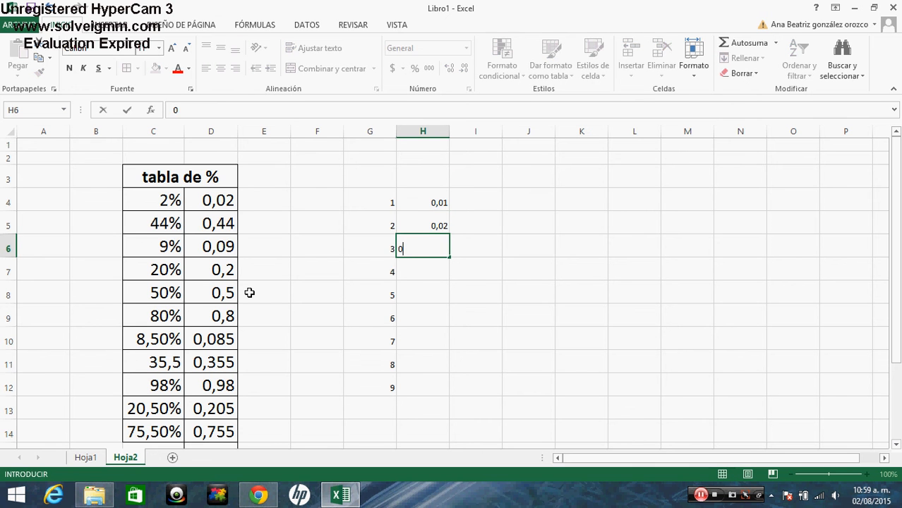
{"action": "type", "text": "3"}
{"action": "key", "text": "Return"}
Enter 0,09 in H12 as the decimal equivalent of the number 9
{"action": "key", "text": "Down"}
{"action": "key", "text": "Down"}
{"action": "key", "text": "Down"}
{"action": "key", "text": "Down"}
{"action": "key", "text": "Down"}
{"action": "key", "text": "Down"}
{"action": "key", "text": "Down"}
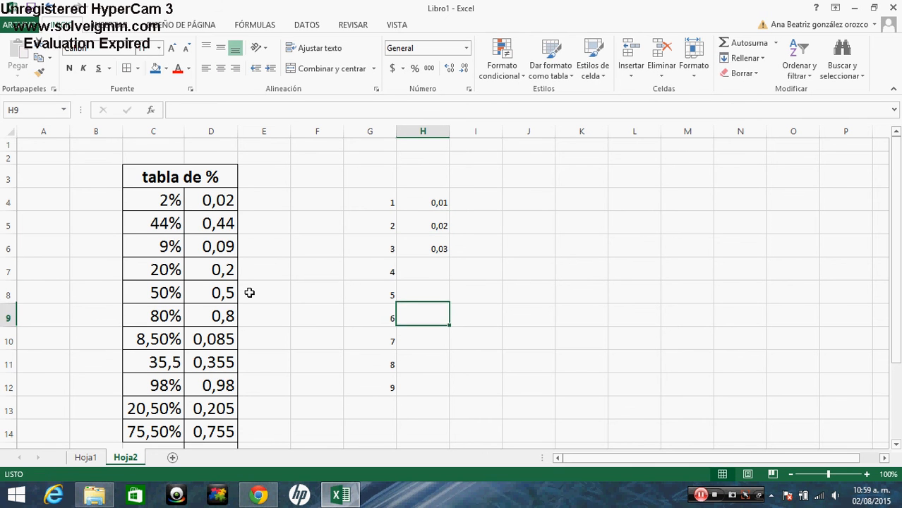
{"action": "key", "text": "Up"}
{"action": "key", "text": "Up"}
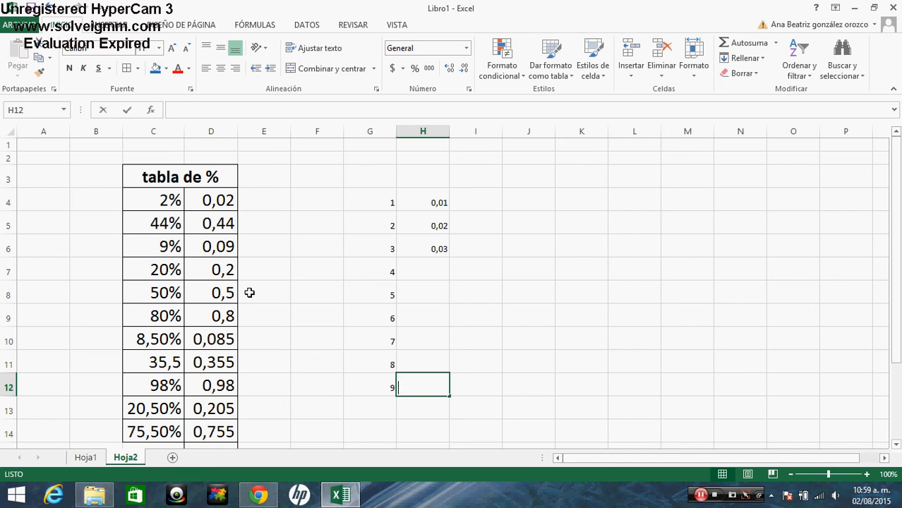
{"action": "type", "text": "0,0"}
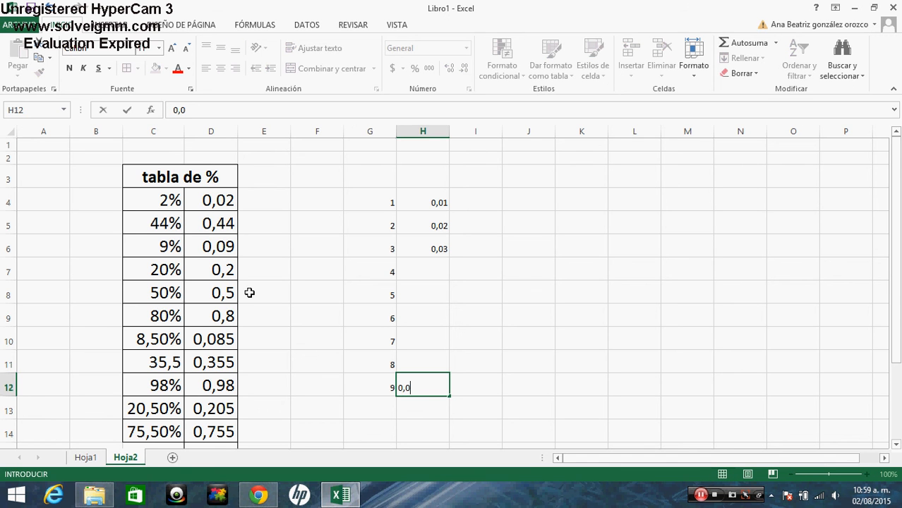
{"action": "type", "text": "9"}
{"action": "key", "text": "Return"}
Add the number 10 in G13 with its decimal equivalent 0,1 in H13
{"action": "key", "text": "Left"}
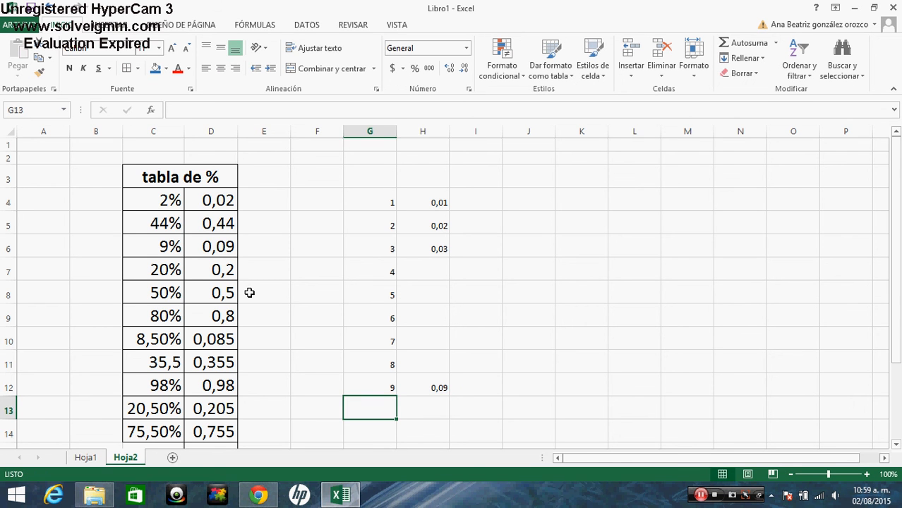
{"action": "key", "text": "Right"}
{"action": "key", "text": "Up"}
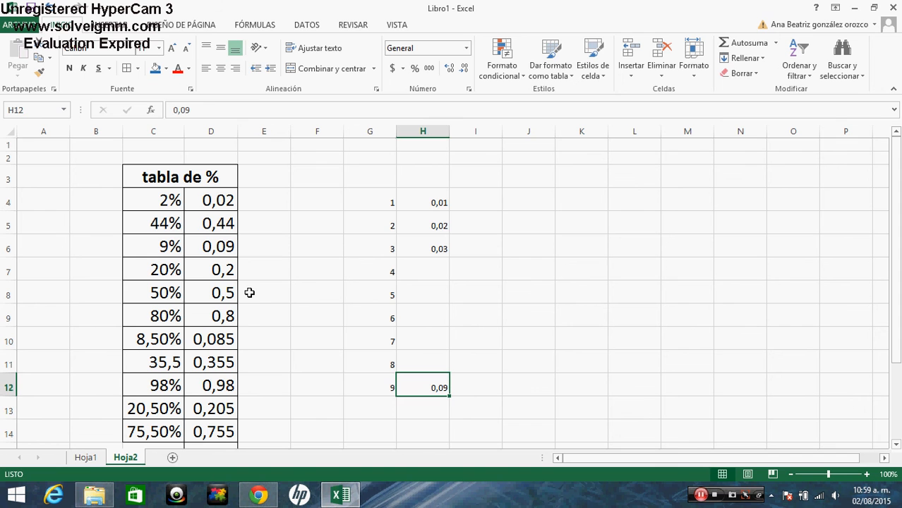
{"action": "key", "text": "Down"}
{"action": "key", "text": "Left"}
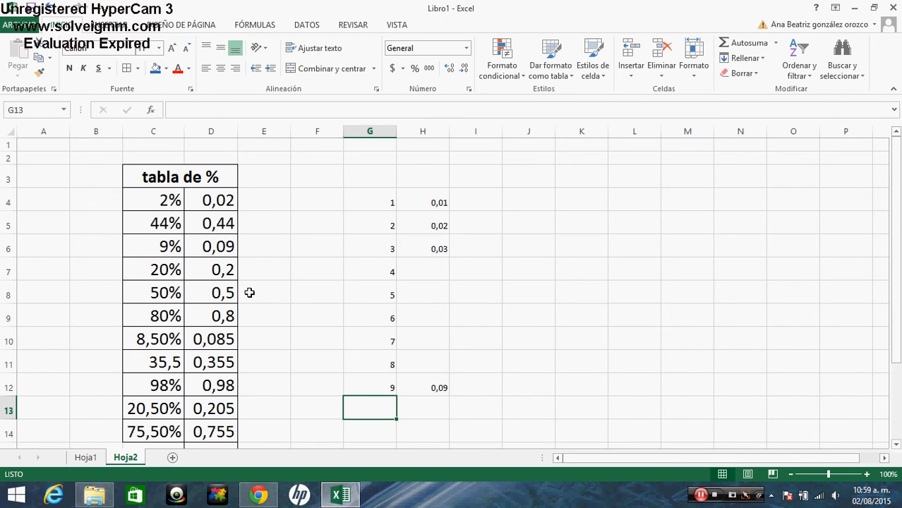
{"action": "type", "text": "10"}
{"action": "key", "text": "Right"}
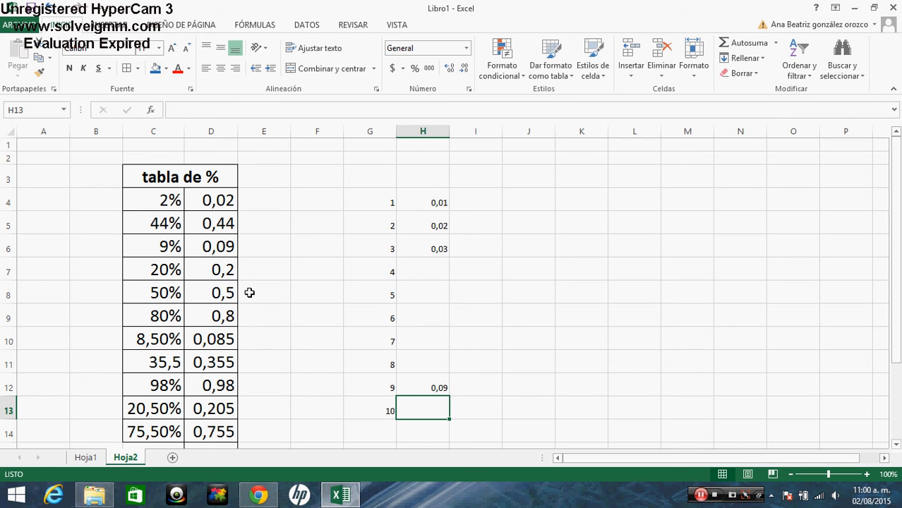
{"action": "type", "text": "0,1"}
{"action": "key", "text": "Return"}
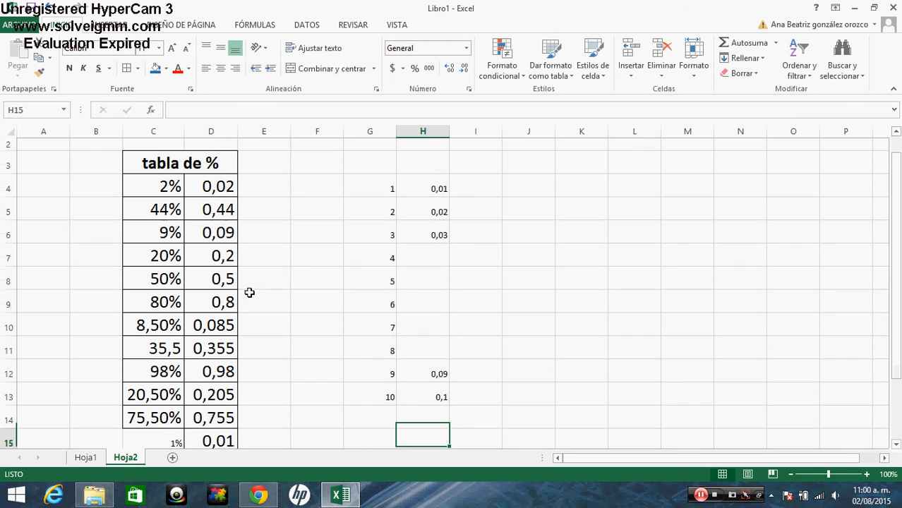
Add the number 11 in G14 with its decimal equivalent 0,11 in H14
{"action": "key", "text": "Up"}
{"action": "key", "text": "Down"}
{"action": "key", "text": "Left"}
{"action": "type", "text": "11"}
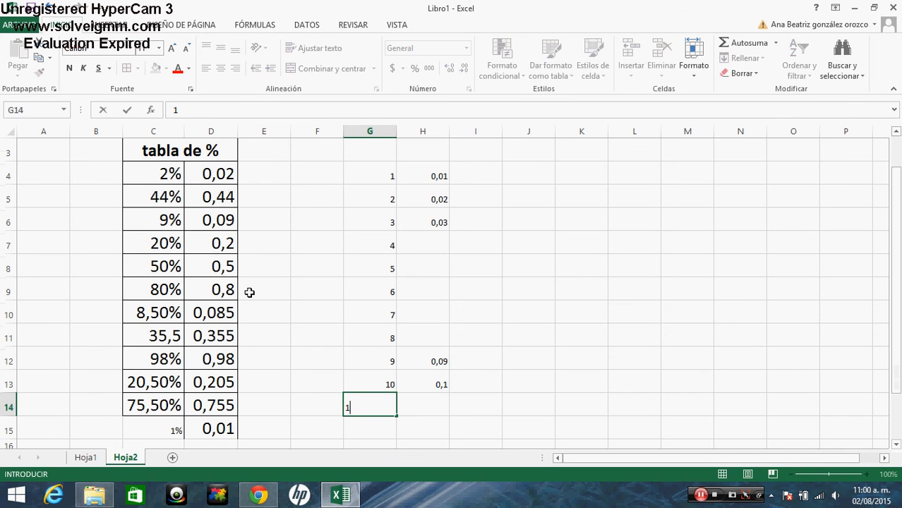
{"action": "key", "text": "Right"}
{"action": "type", "text": "0,11"}
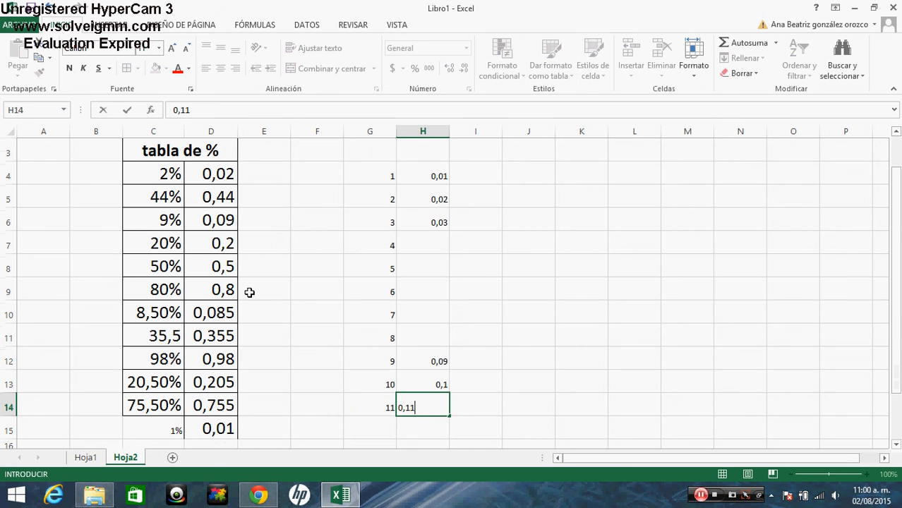
{"action": "key", "text": "Return"}
{"action": "key", "text": "Left"}
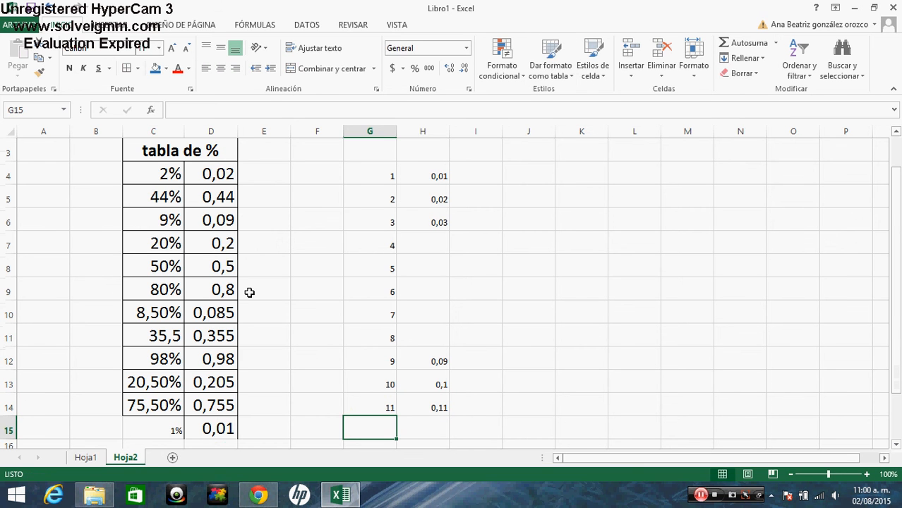
Add the number 12 in G15 with its decimal equivalent 0,12 in H15
{"action": "type", "text": "12"}
{"action": "key", "text": "Right"}
{"action": "type", "text": "0,12"}
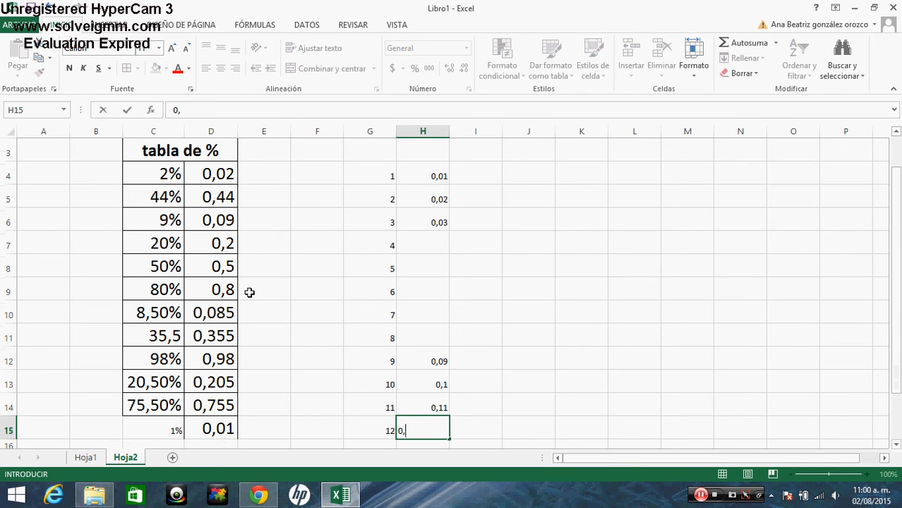
{"action": "key", "text": "Return"}
Add the number 50 in G16 with its decimal equivalent 0,5 in H16
{"action": "key", "text": "Return"}
{"action": "key", "text": "Left"}
{"action": "key", "text": "Up"}
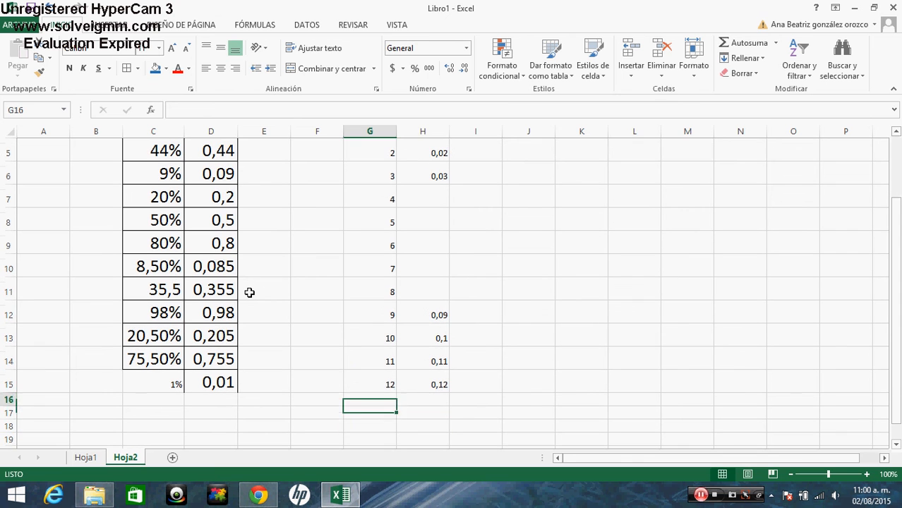
{"action": "type", "text": "50"}
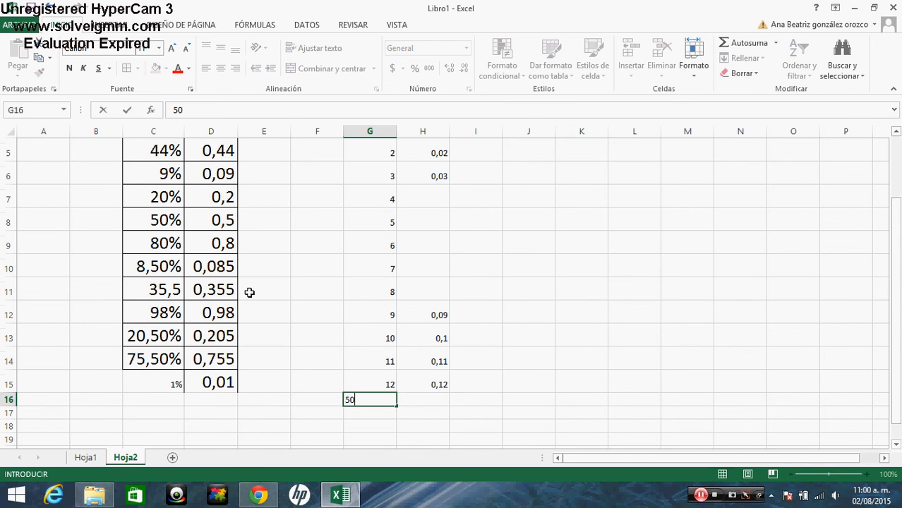
{"action": "key", "text": "Tab"}
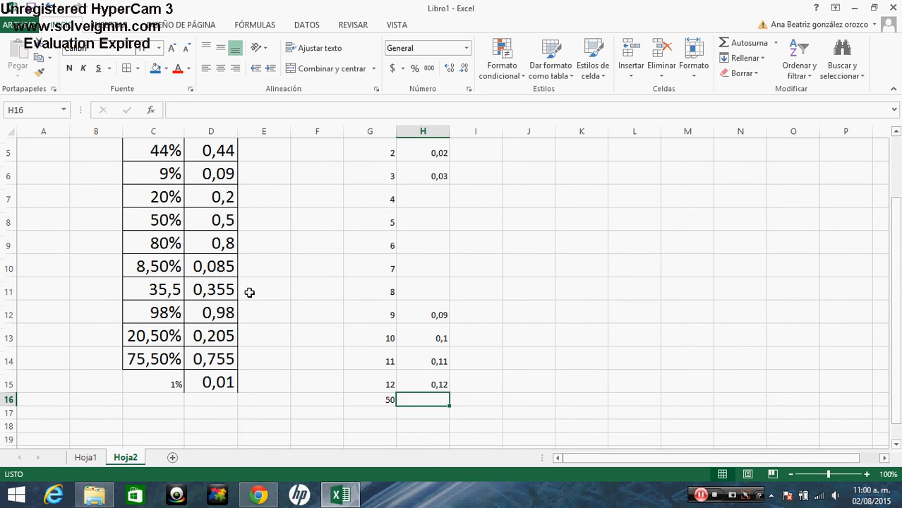
{"action": "type", "text": "0,50"}
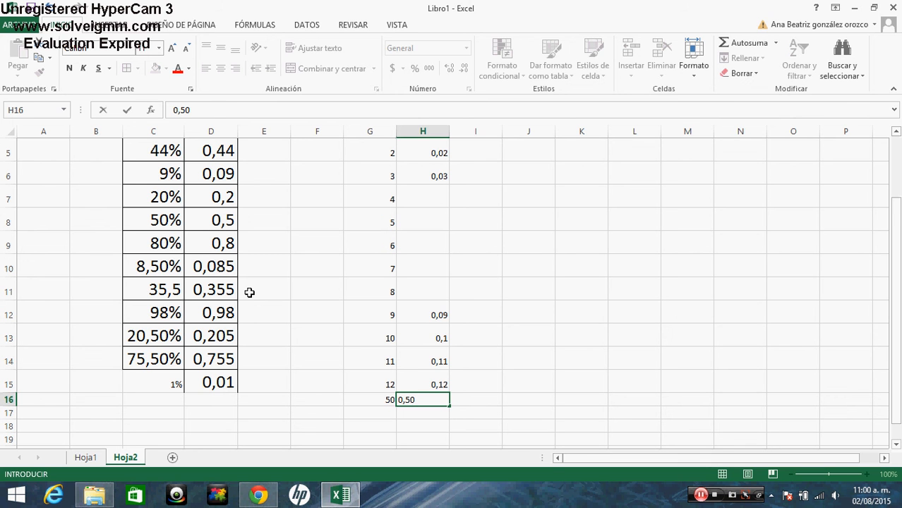
{"action": "key", "text": "BackSpace"}
{"action": "key", "text": "Return"}
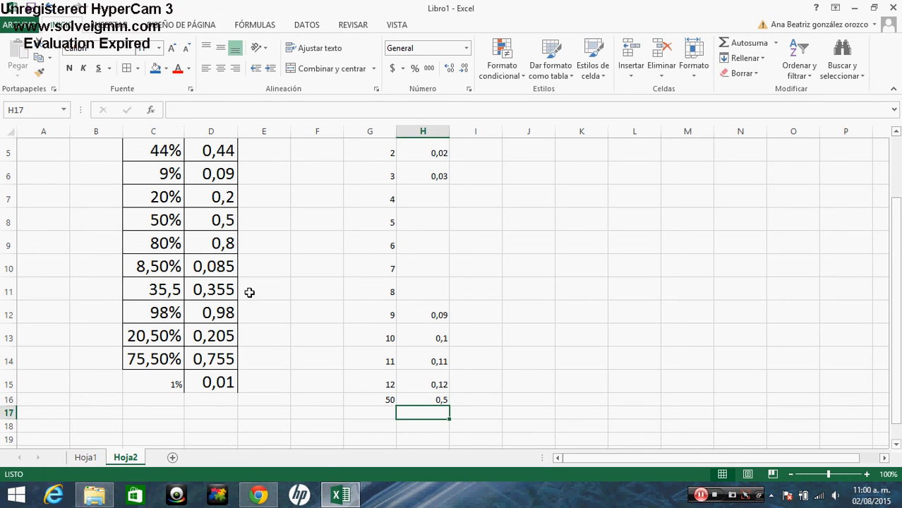
Add the number 44,5 in G17 with its decimal equivalent 0,445 in H17
{"action": "key", "text": "Left"}
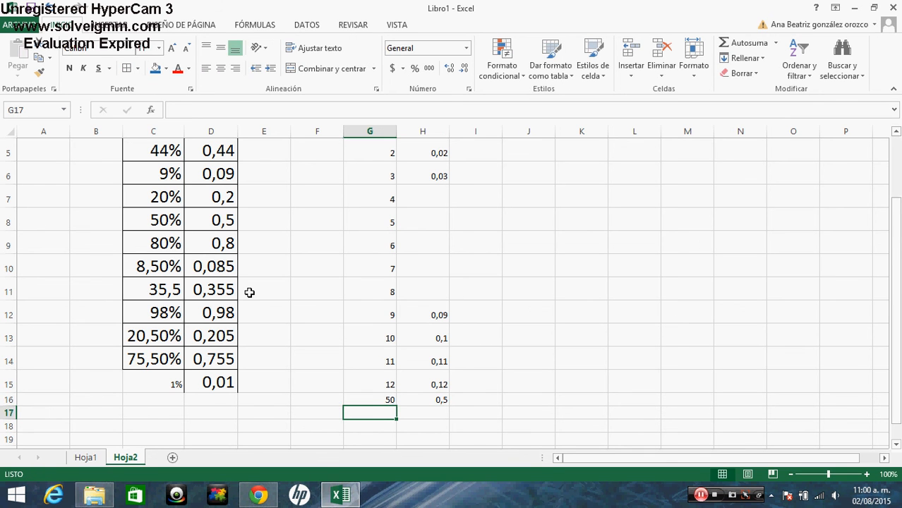
{"action": "type", "text": "44,"}
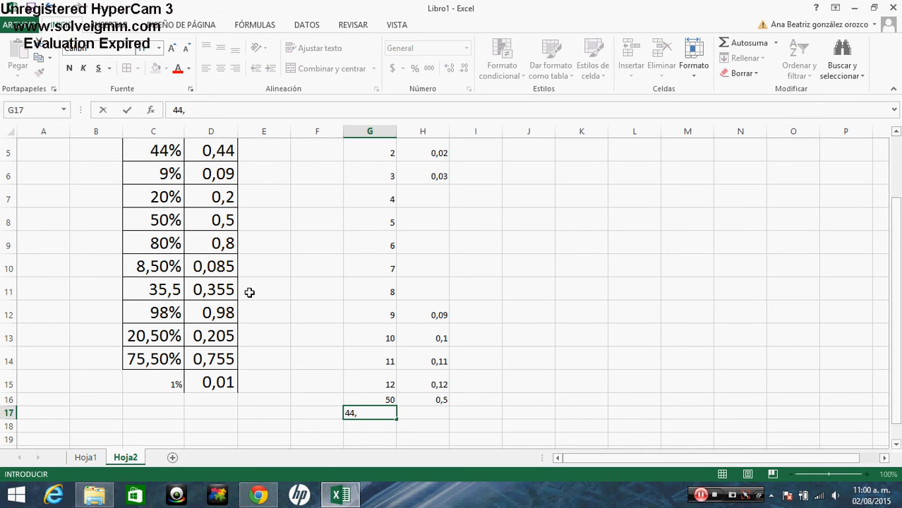
{"action": "type", "text": "5"}
{"action": "key", "text": "Tab"}
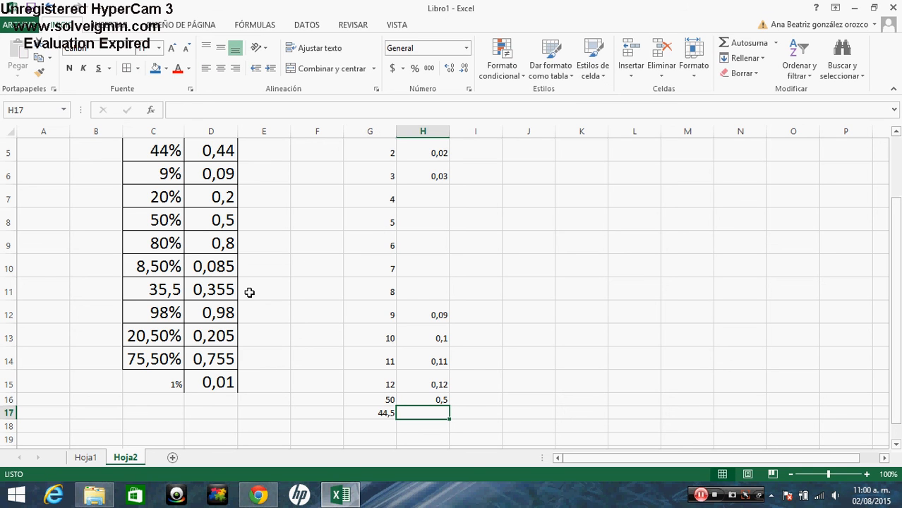
{"action": "type", "text": "0,"}
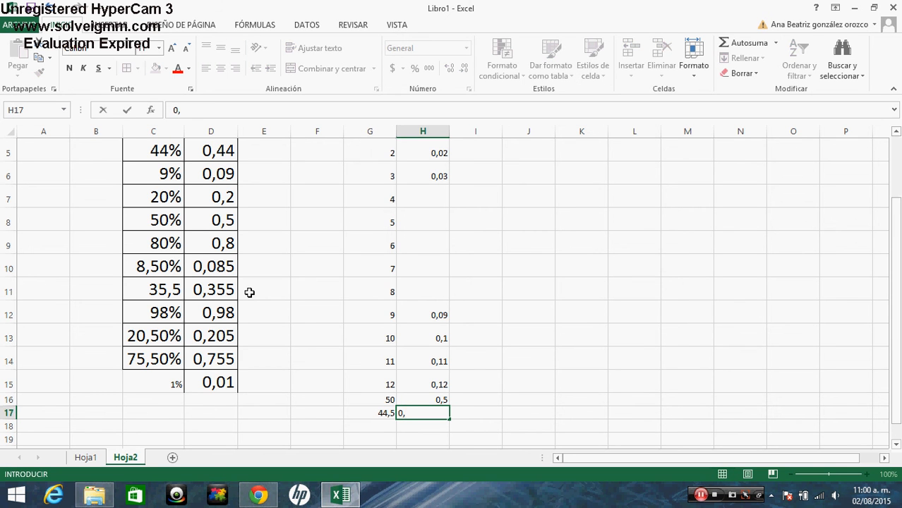
{"action": "type", "text": "445"}
{"action": "key", "text": "Return"}
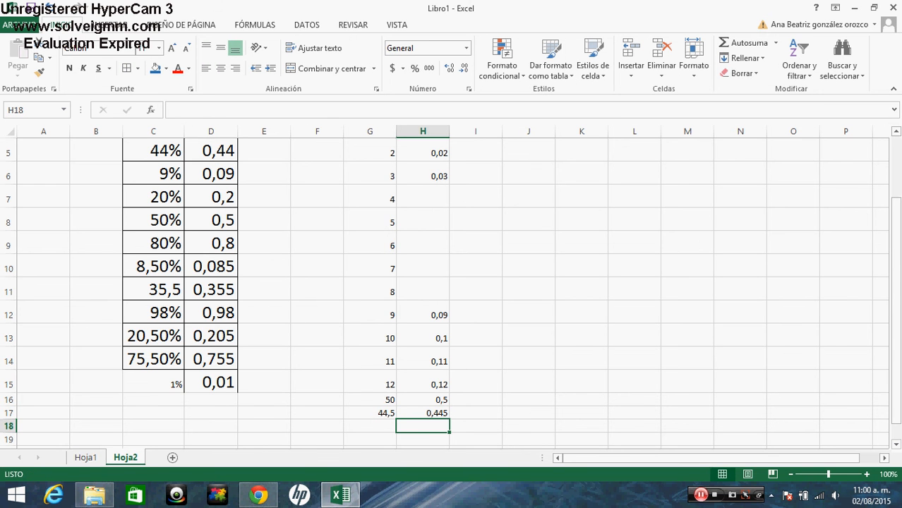
Return to Hoja1 and review the salary table's calculated columns and their formulas along row 8
{"action": "left_click_drag", "start_coordinate": [896, 264], "coordinate": [897, 256]}
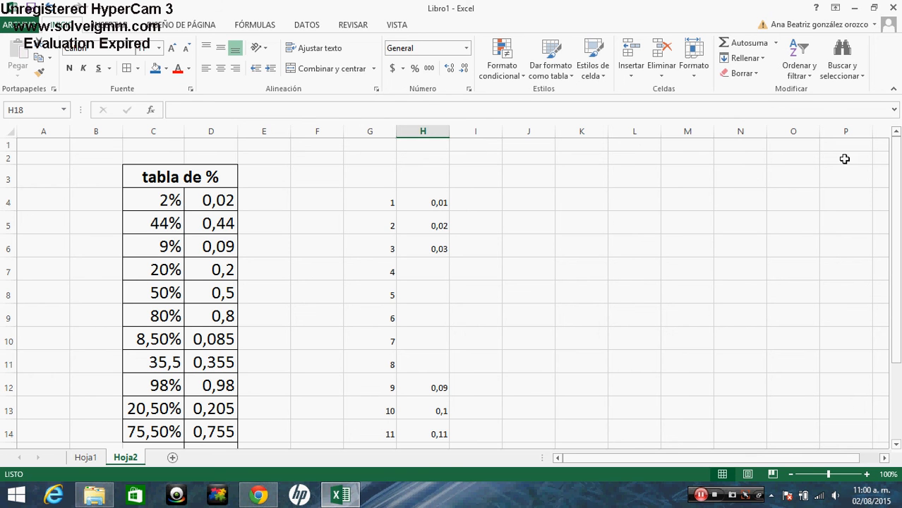
{"action": "left_click", "coordinate": [86, 457]}
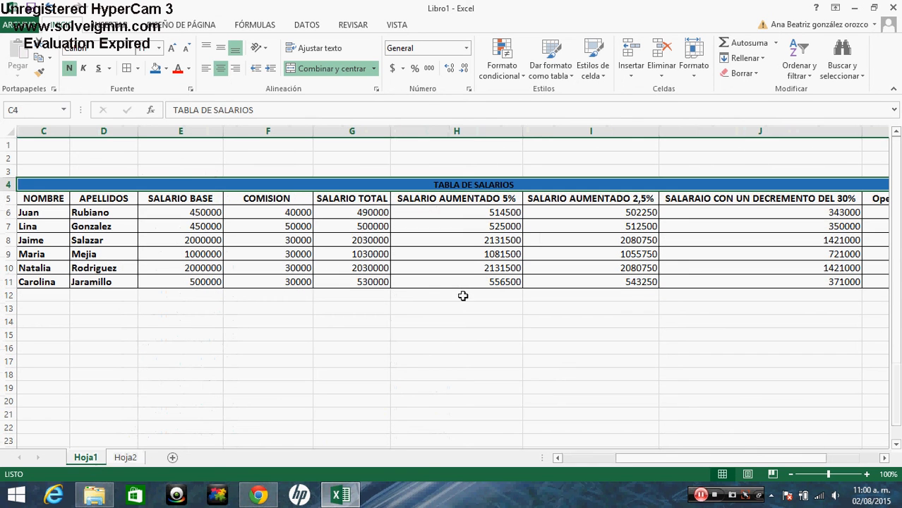
{"action": "left_click", "coordinate": [521, 243]}
{"action": "key", "text": "Right"}
{"action": "key", "text": "Right"}
{"action": "key", "text": "Right"}
{"action": "key", "text": "Right"}
{"action": "key", "text": "Right"}
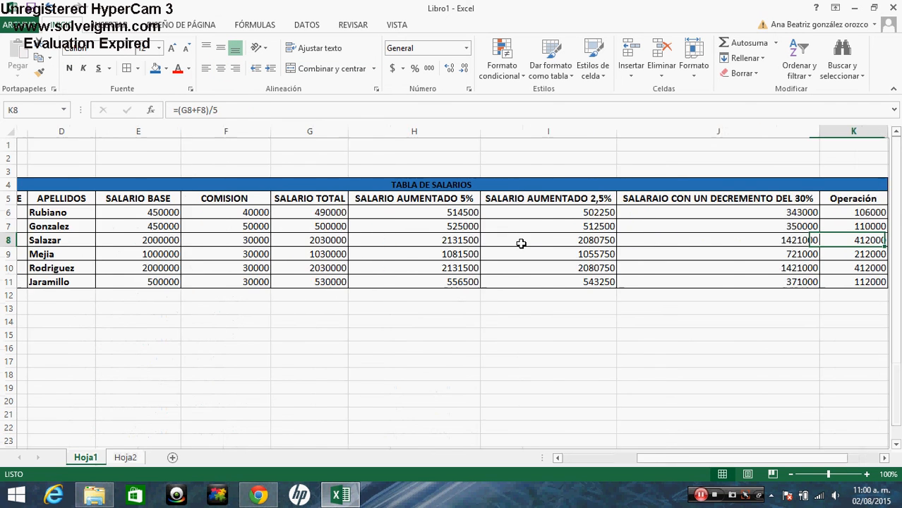
{"action": "key", "text": "Left"}
{"action": "key", "text": "Left"}
{"action": "key", "text": "Left"}
{"action": "key", "text": "Left"}
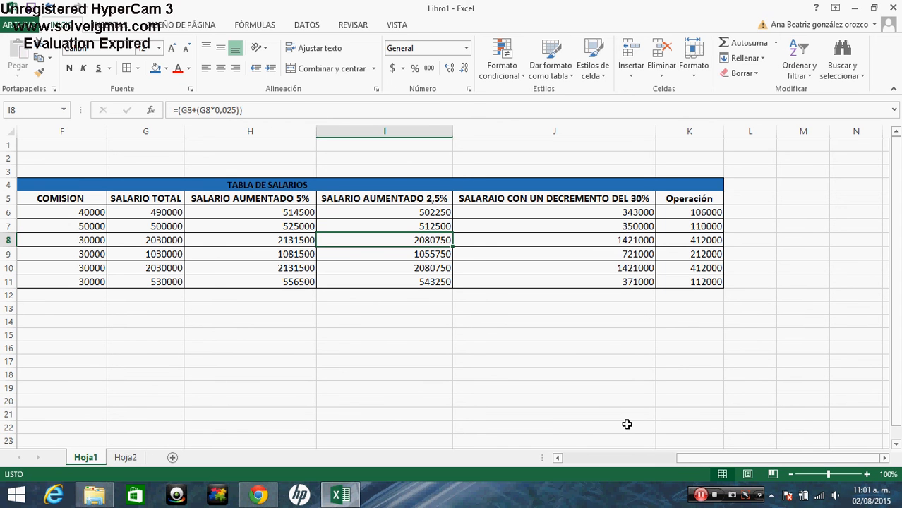
{"action": "left_click", "coordinate": [715, 497]}
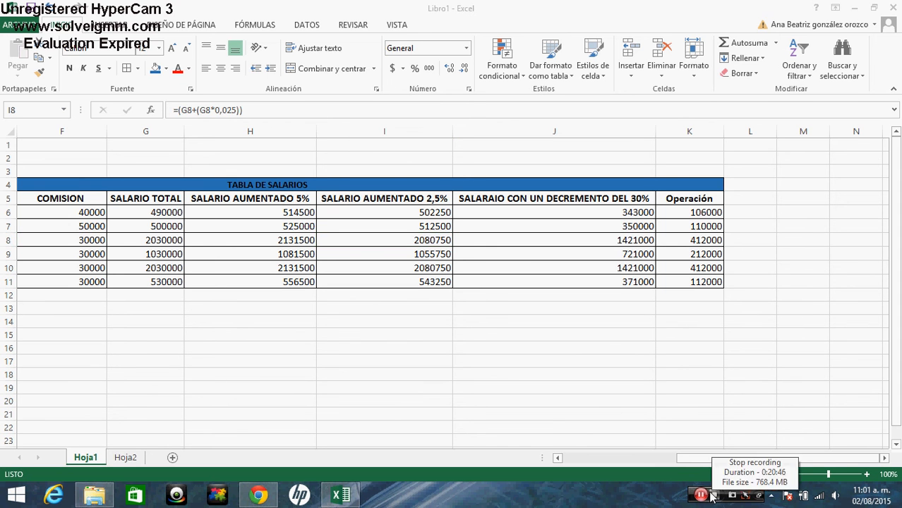